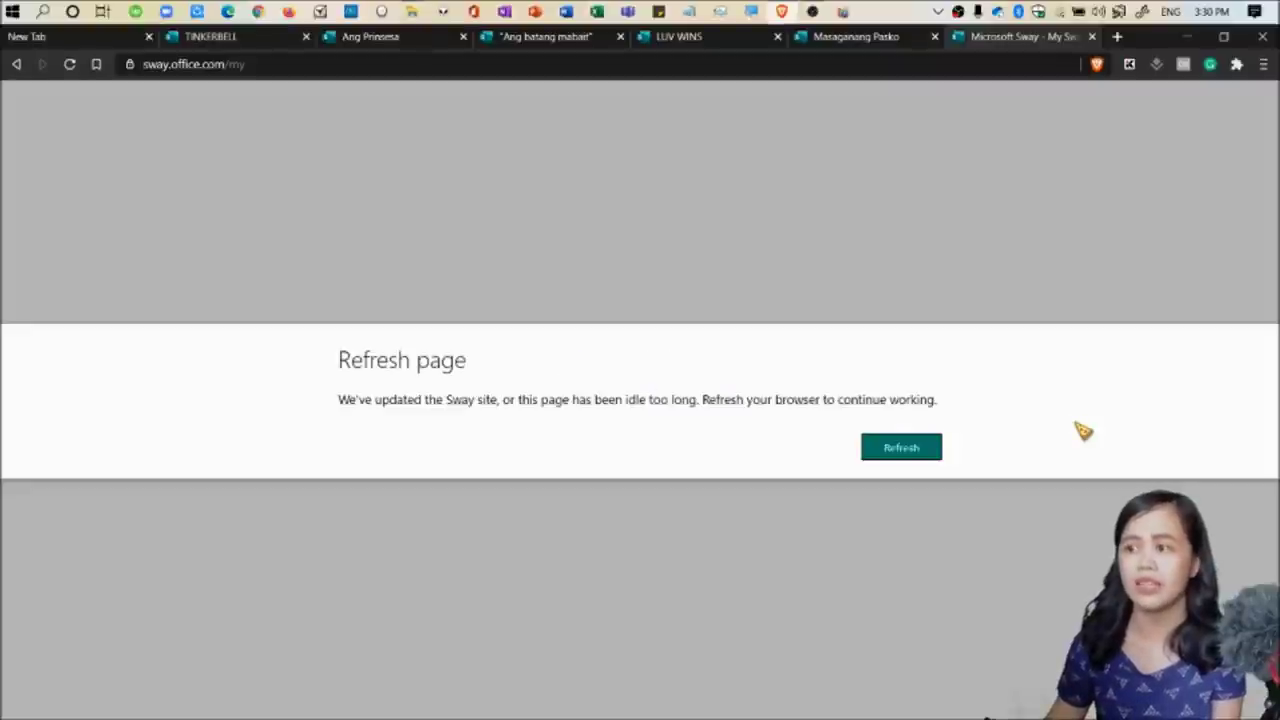
Reload the outdated Sway page and sign back in with the school account e-mail.
click(918, 449)
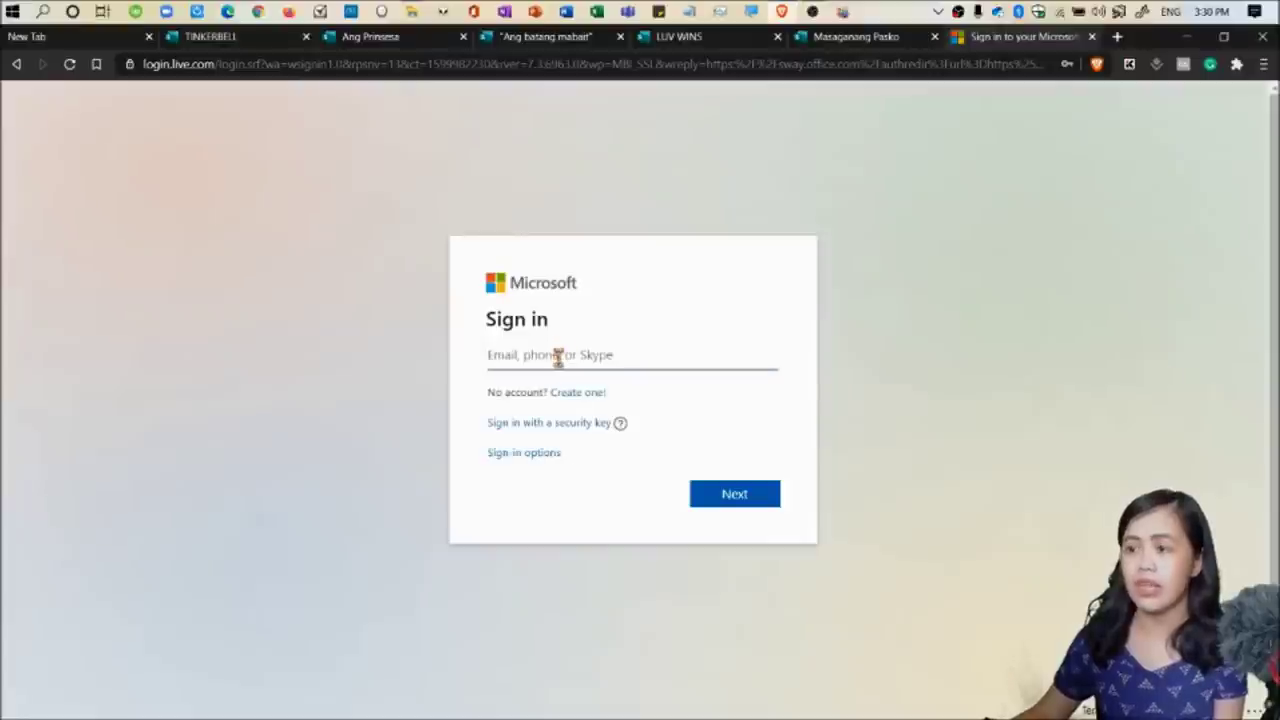
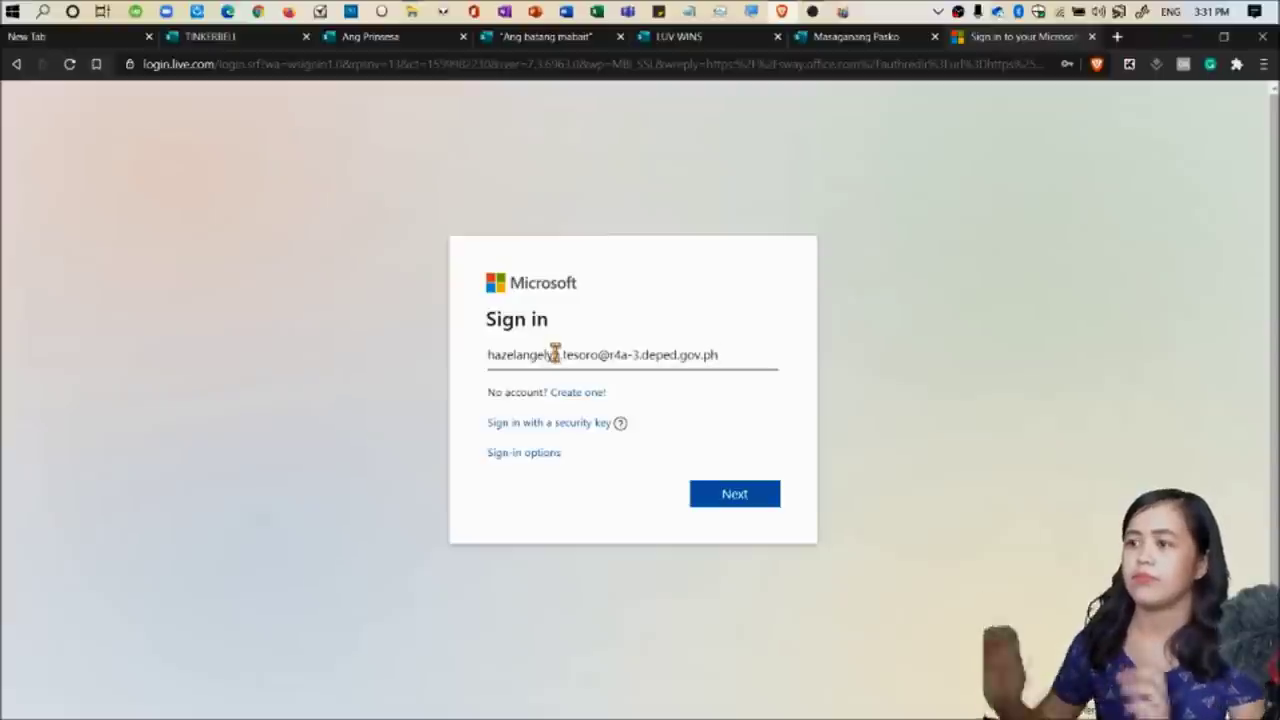
click(737, 495)
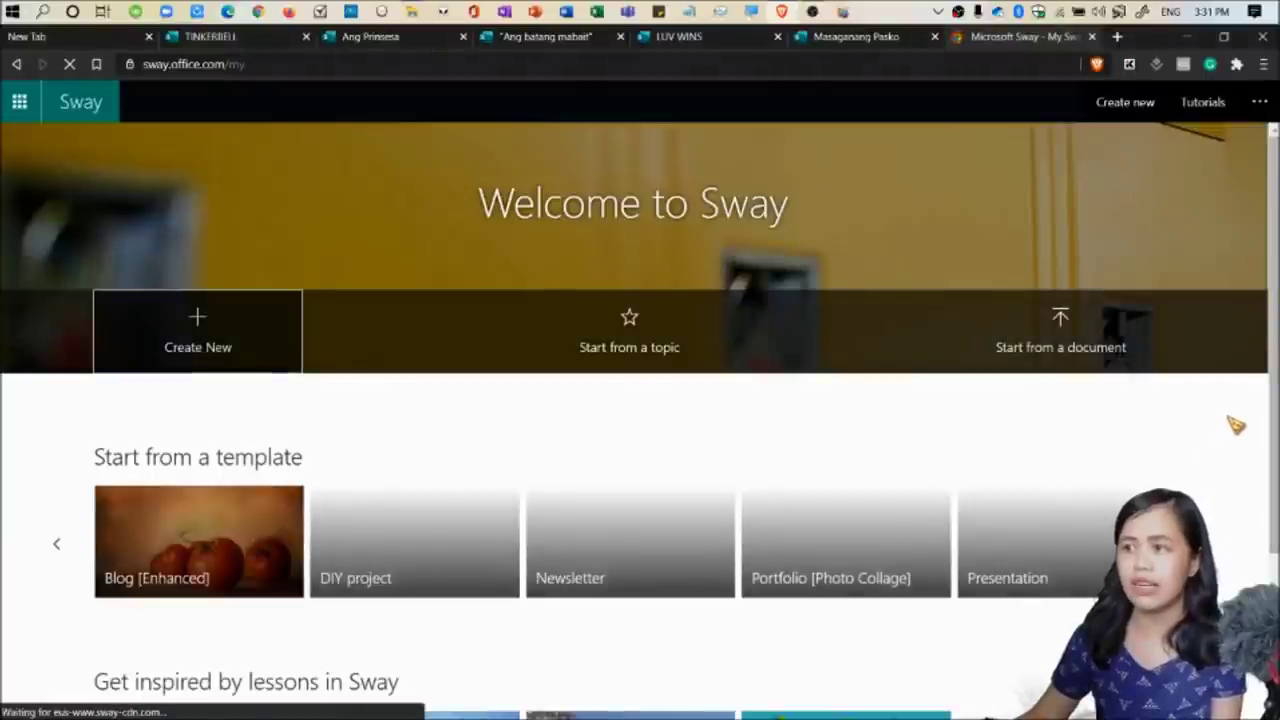
Start a blank Sway from the home page and view its empty Design preview.
scroll(1236, 425, down, 2)
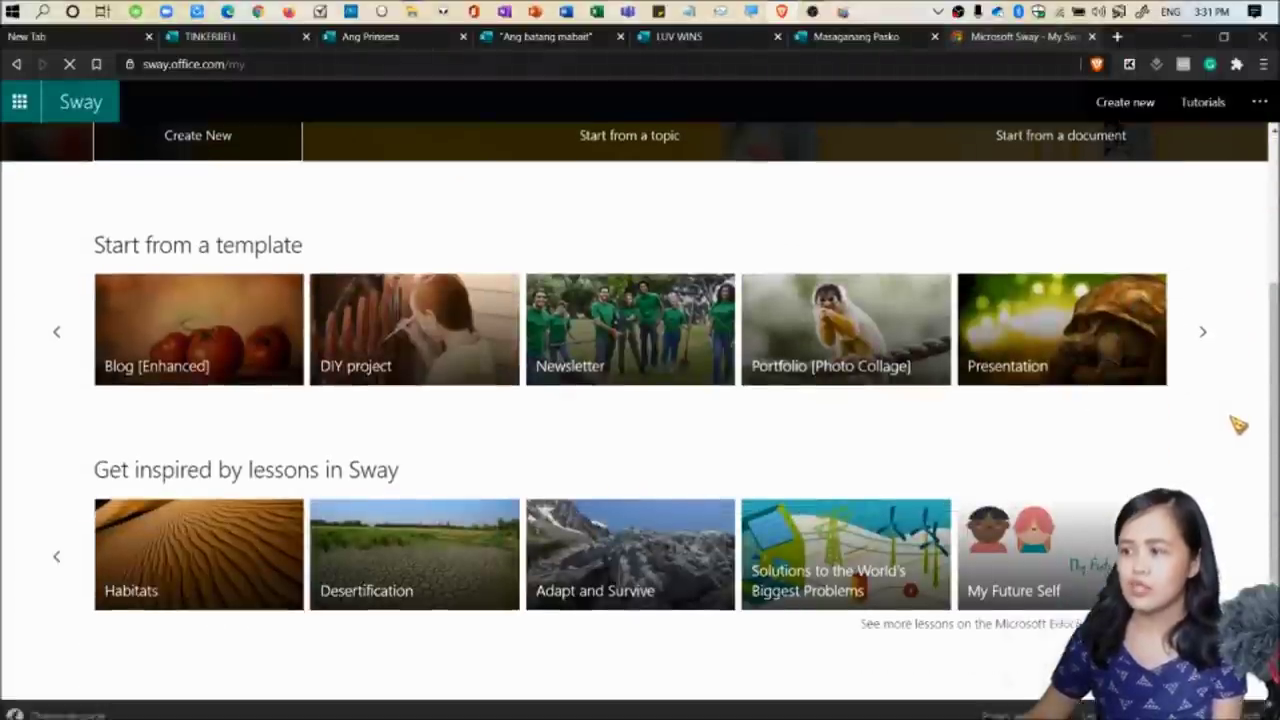
scroll(1237, 424, up, 2)
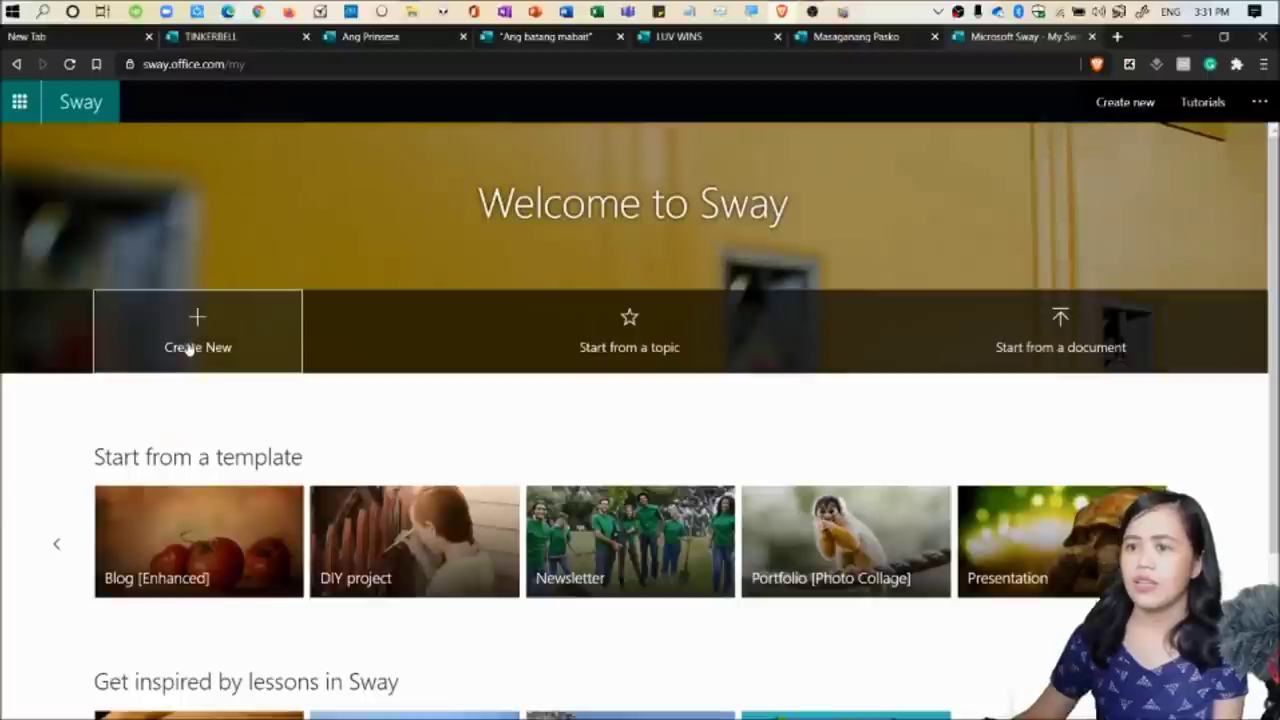
click(189, 347)
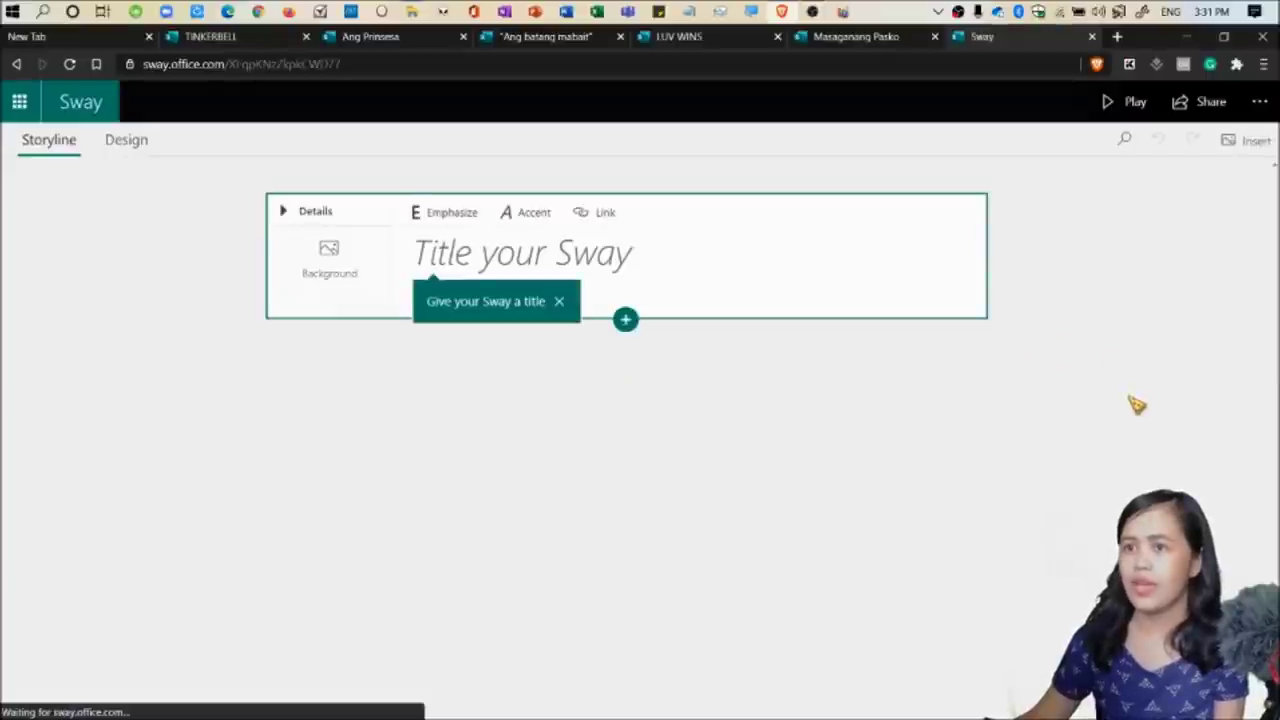
click(126, 141)
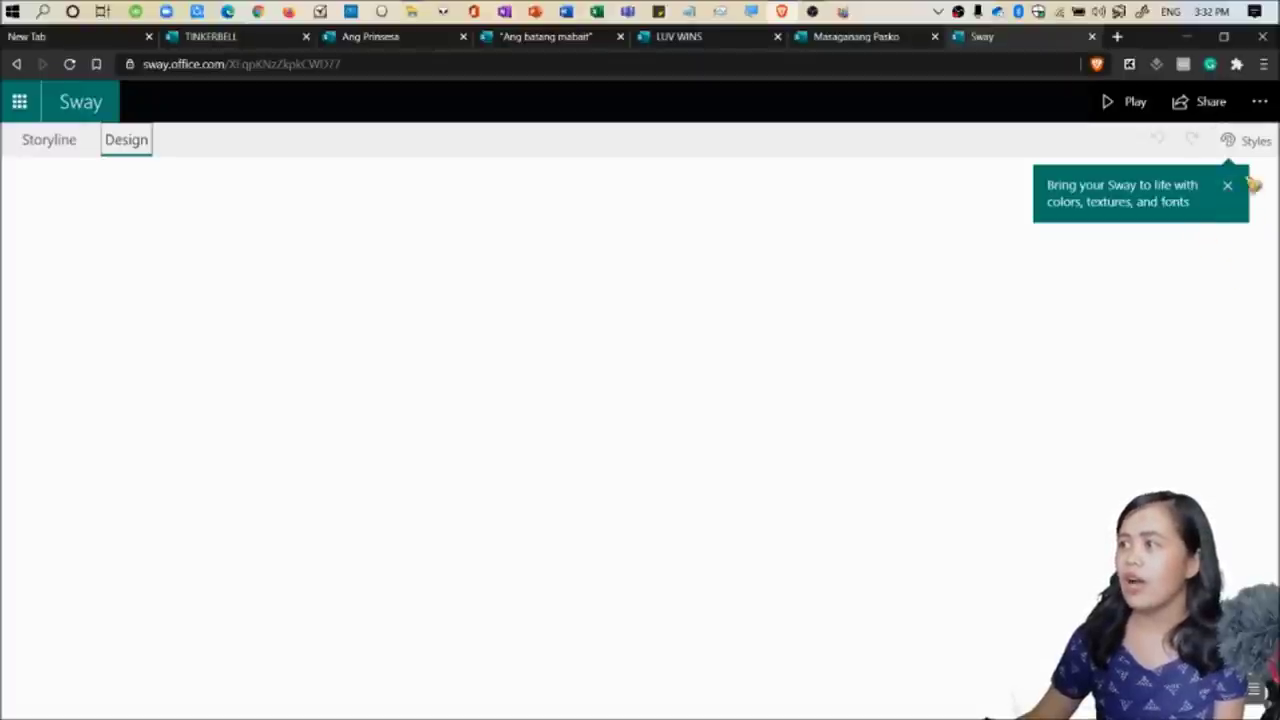
Apply the mint floral style with rose bouquets, then return to the Storyline.
click(1240, 144)
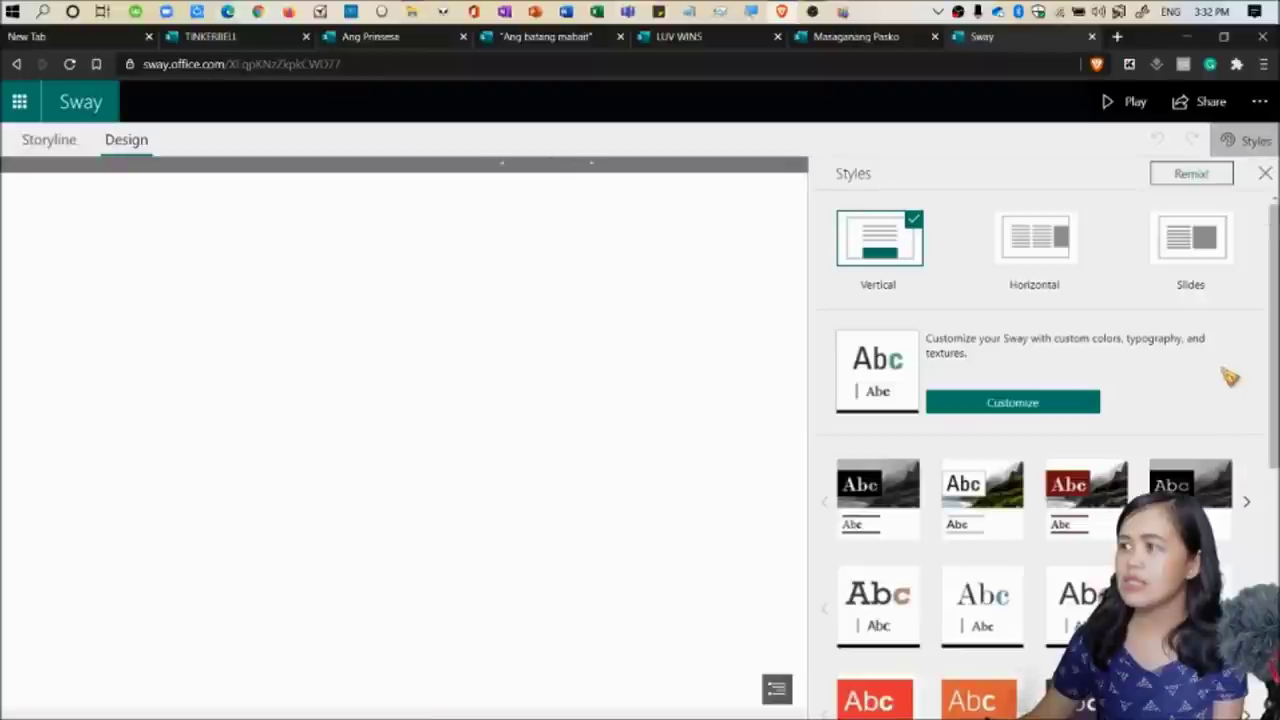
scroll(1262, 346, down, 1)
scroll(1262, 346, down, 3)
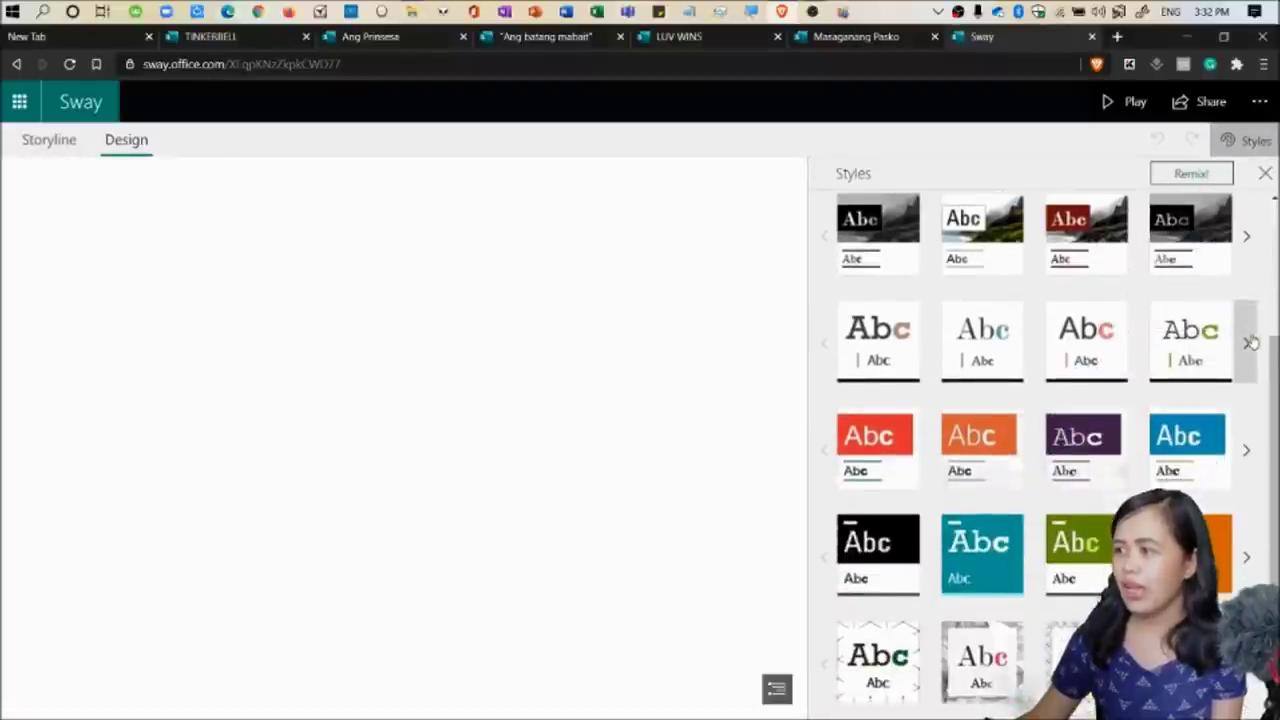
scroll(1000, 640, down, 2)
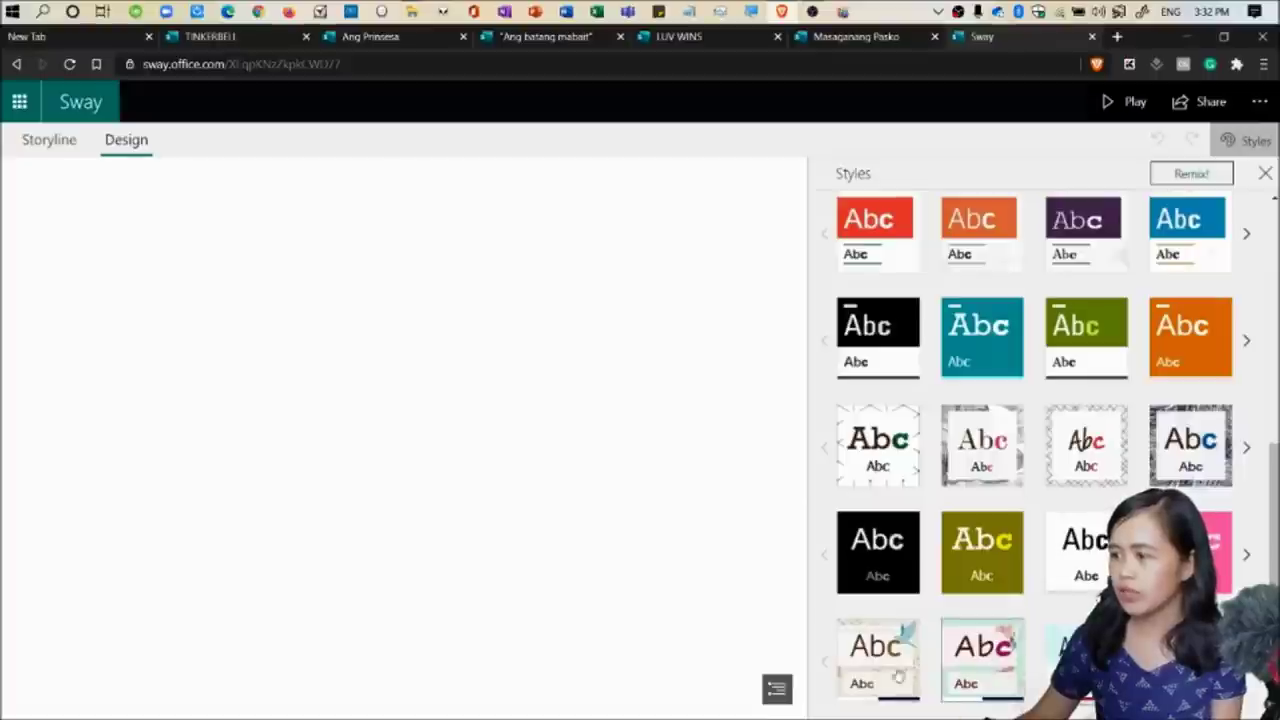
click(985, 668)
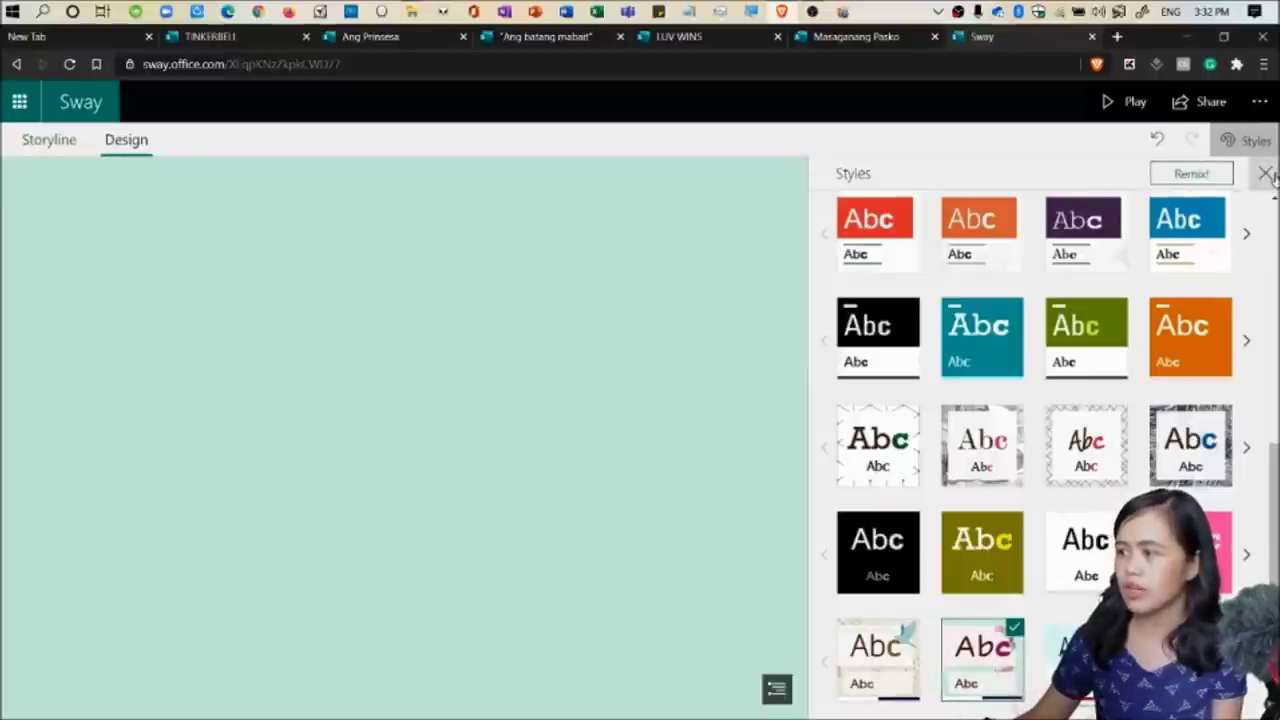
click(1266, 174)
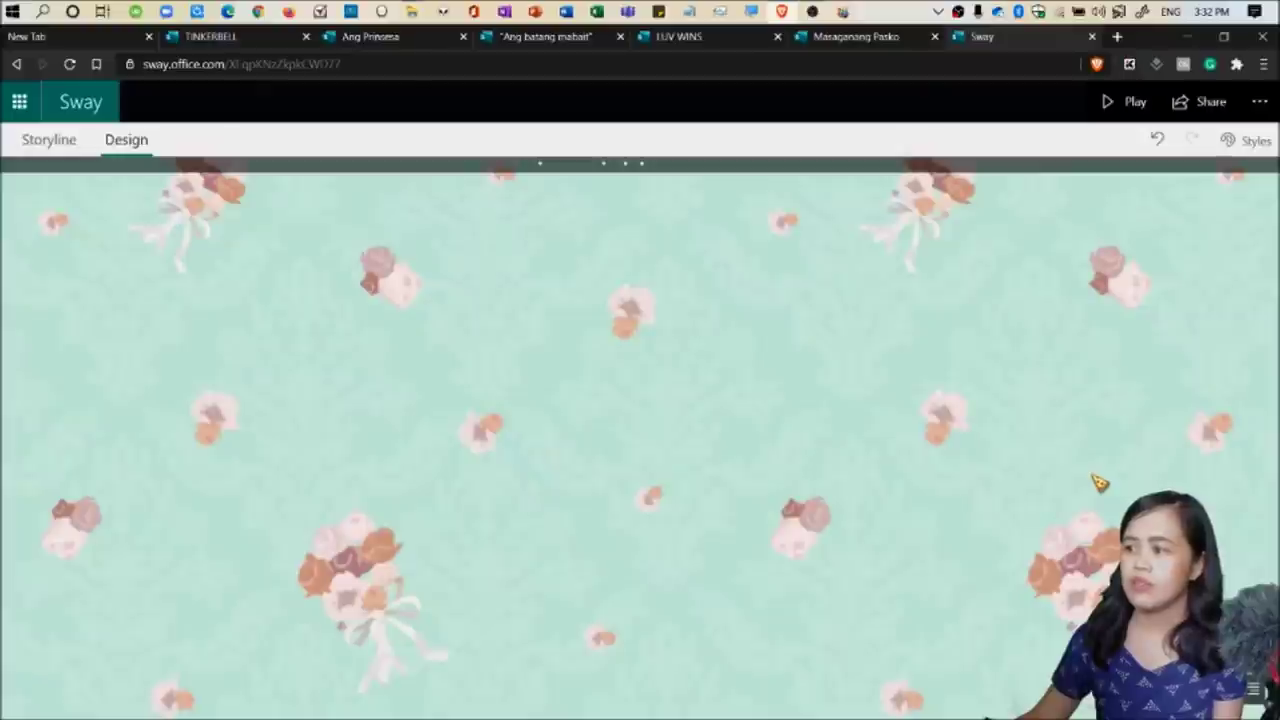
click(48, 140)
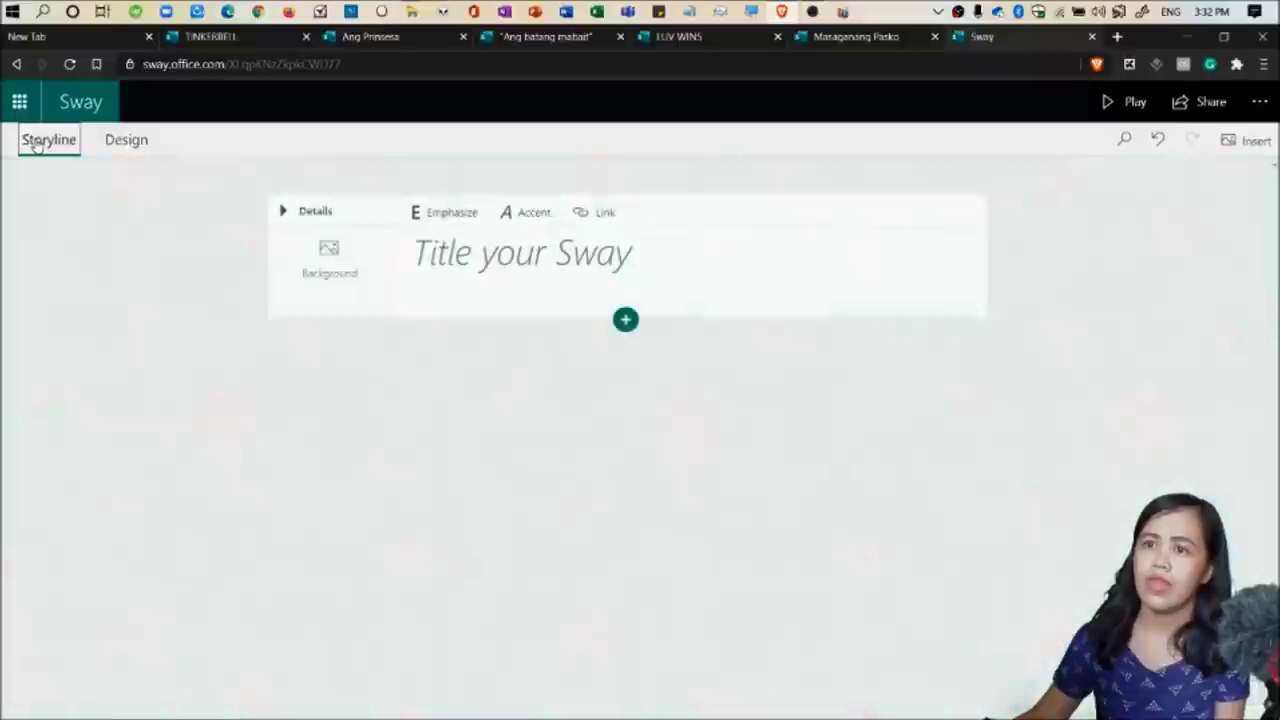
Title the Sway 'The Life of A Plantita'.
click(512, 256)
text(H)
key(BackSpace)
text(The Li)
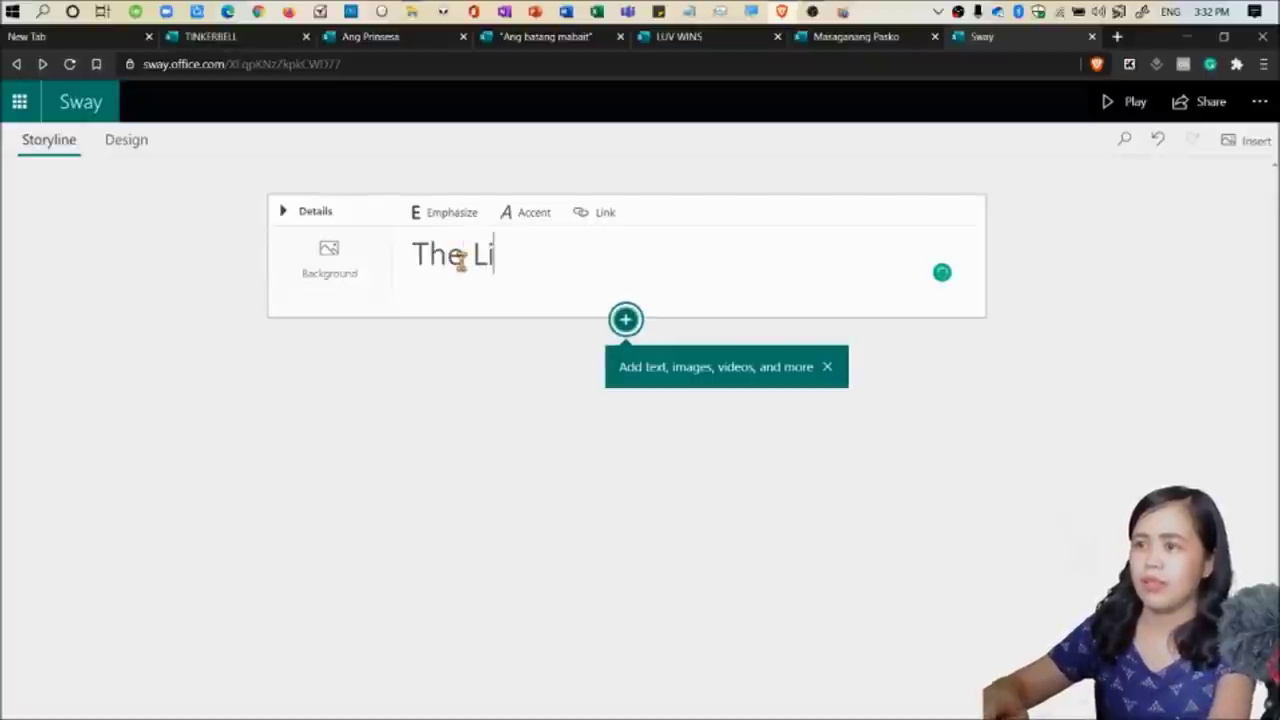
text(fe of a)
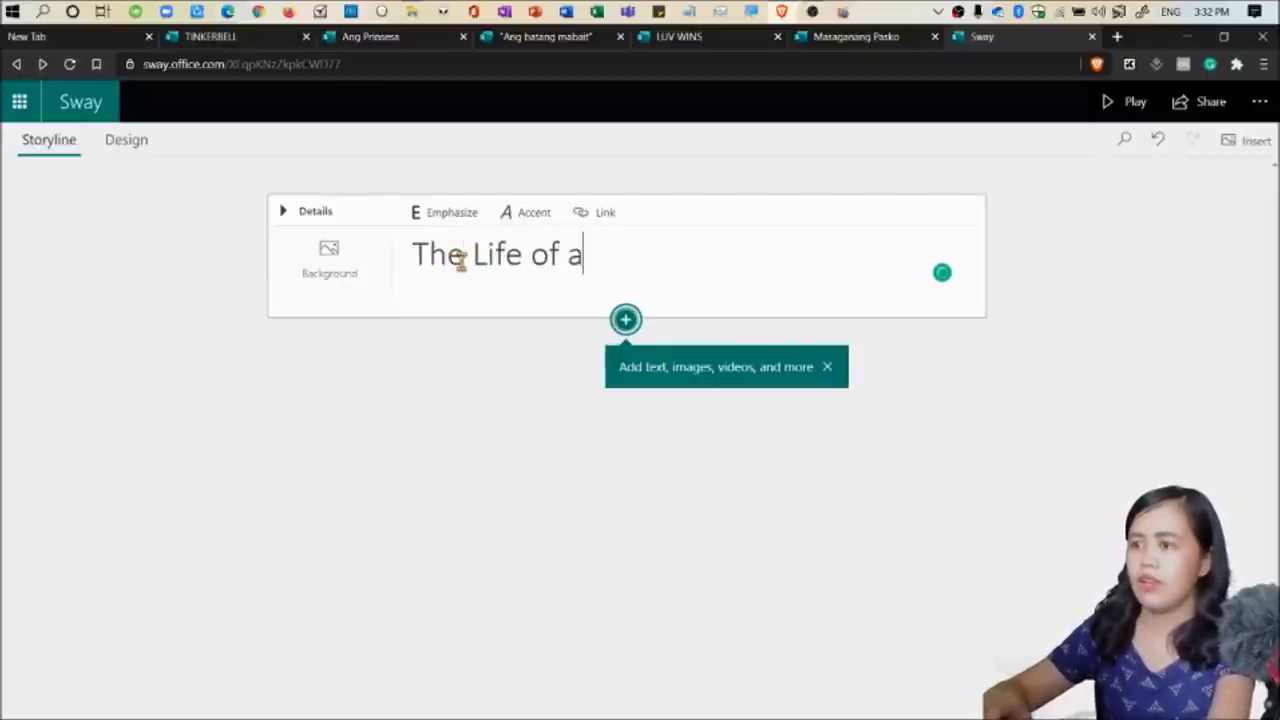
key(BackSpace)
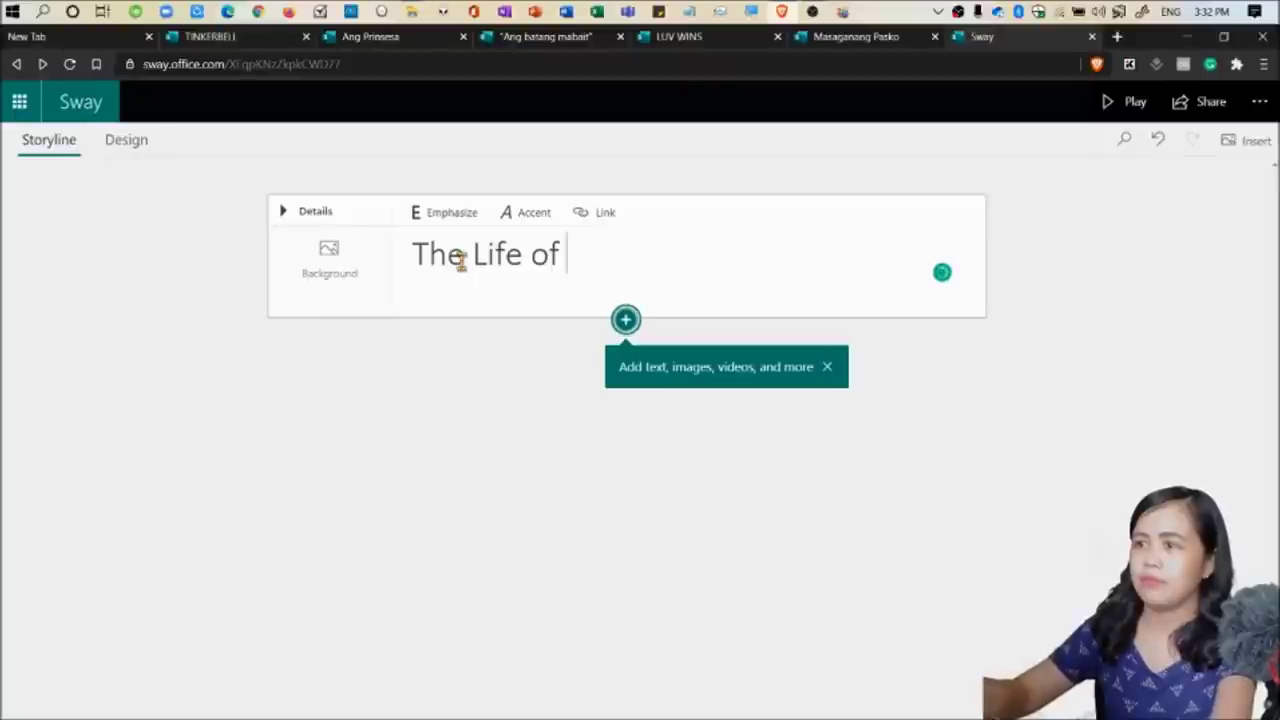
text(A Plantita)
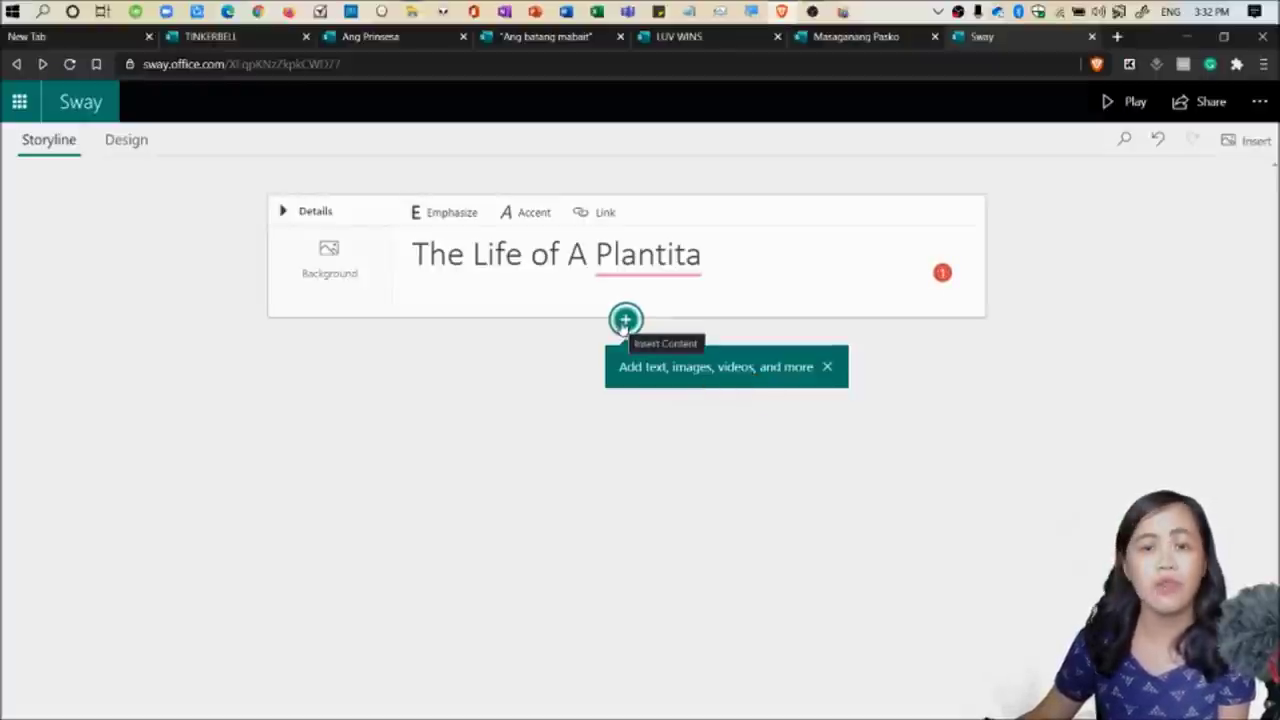
Browse the insert menu's Text, Media and Group options without adding anything, then preview the design.
click(624, 321)
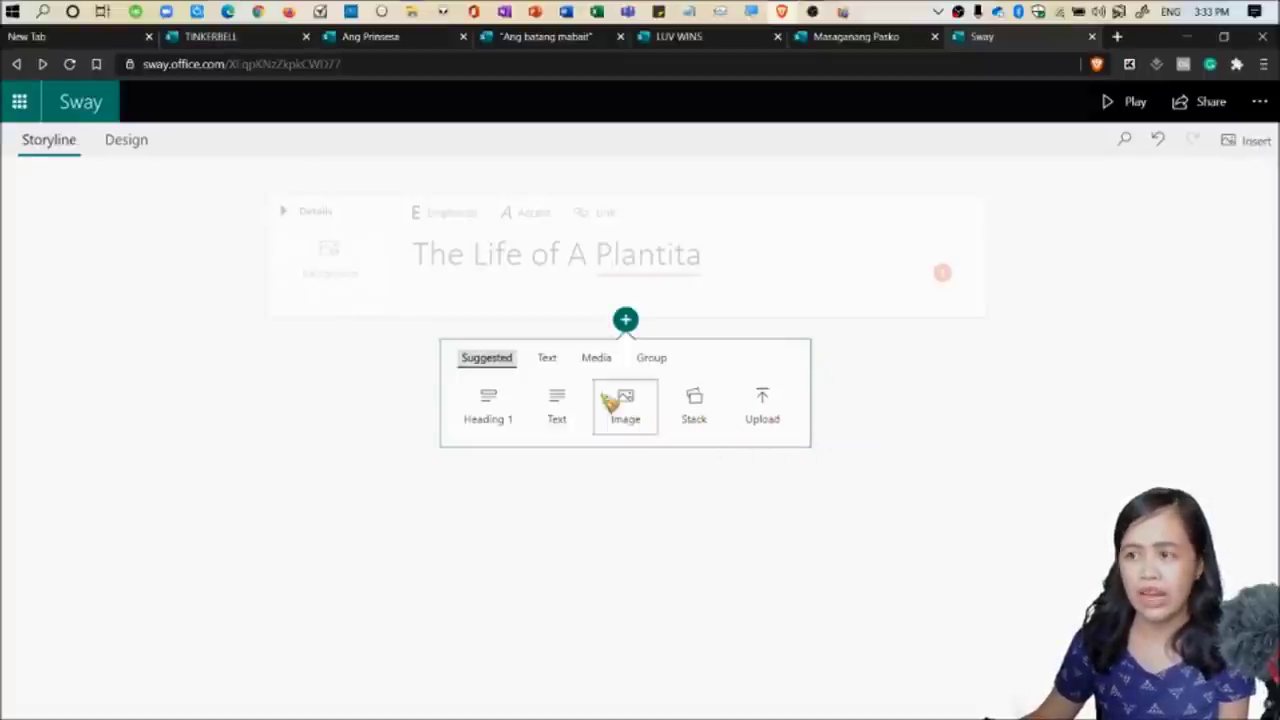
click(443, 217)
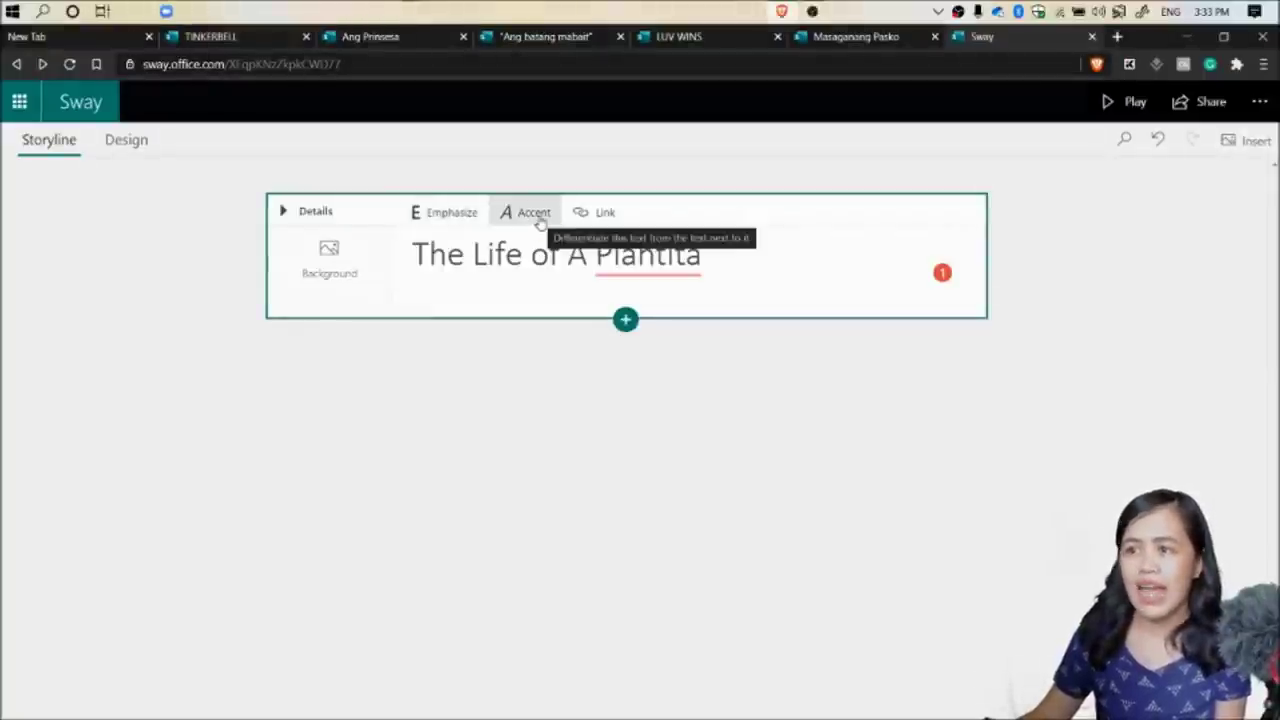
double_click(596, 253)
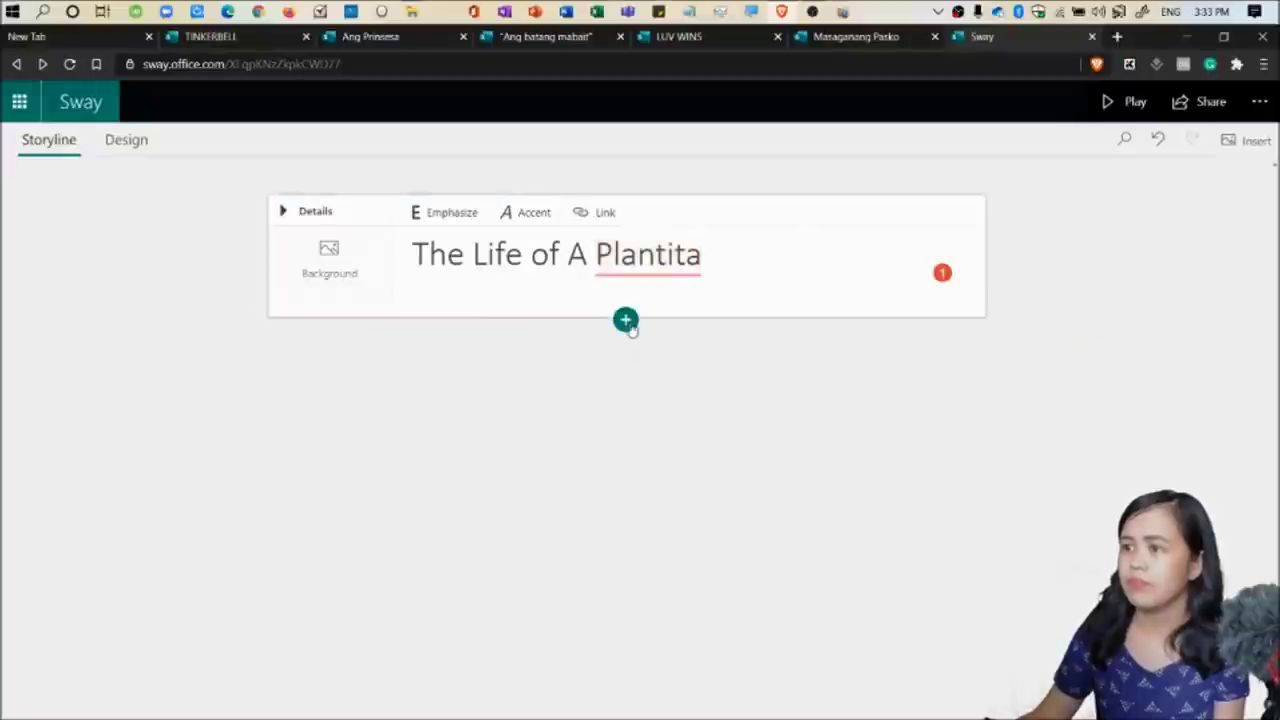
click(625, 320)
click(549, 360)
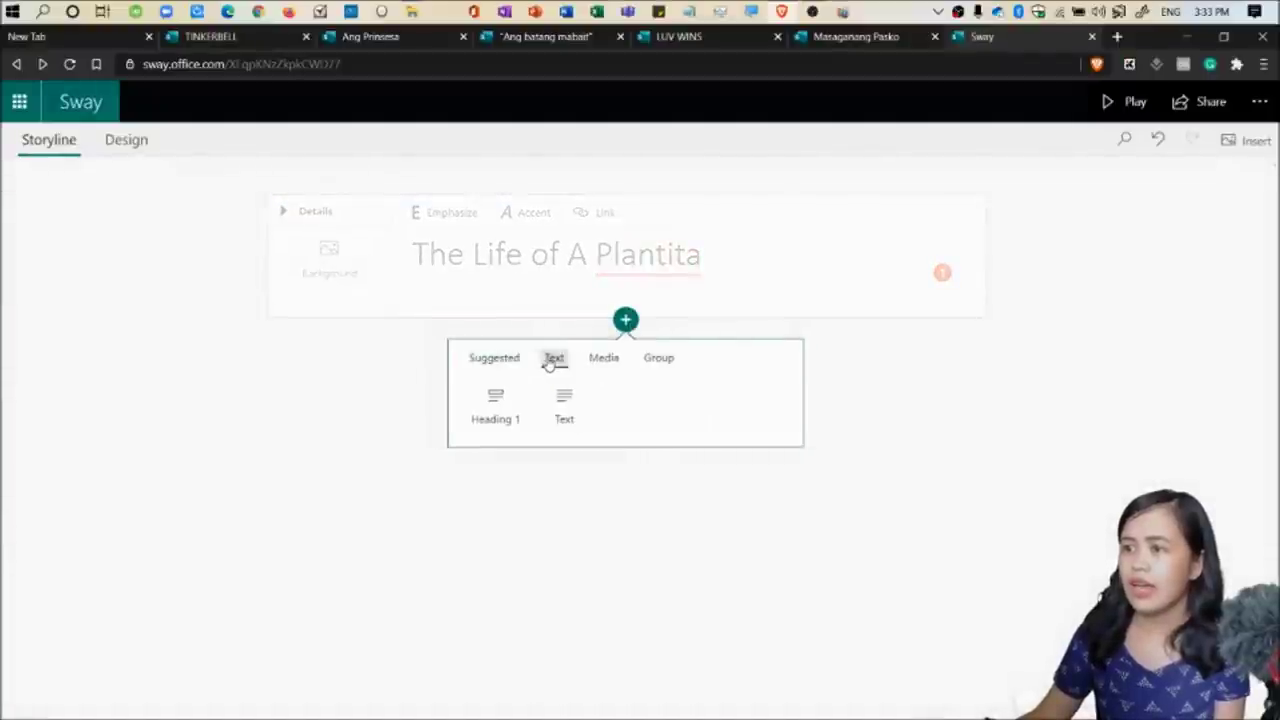
click(600, 362)
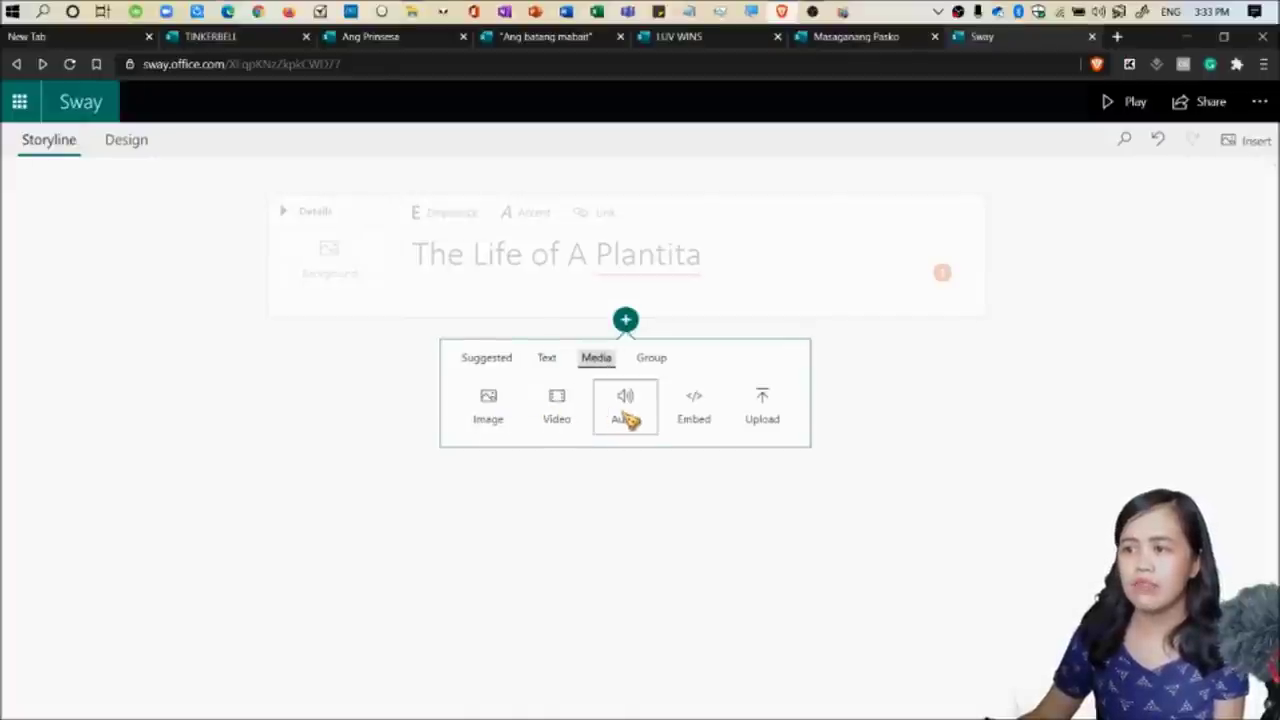
click(652, 360)
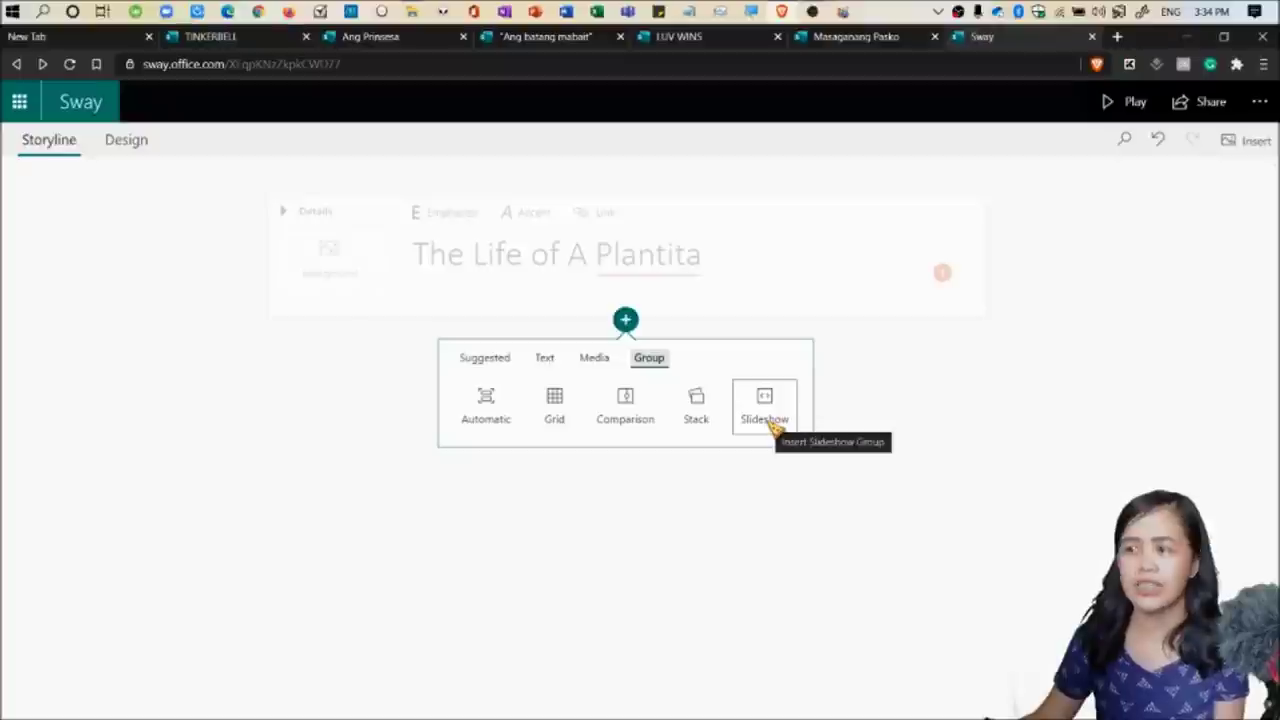
click(900, 429)
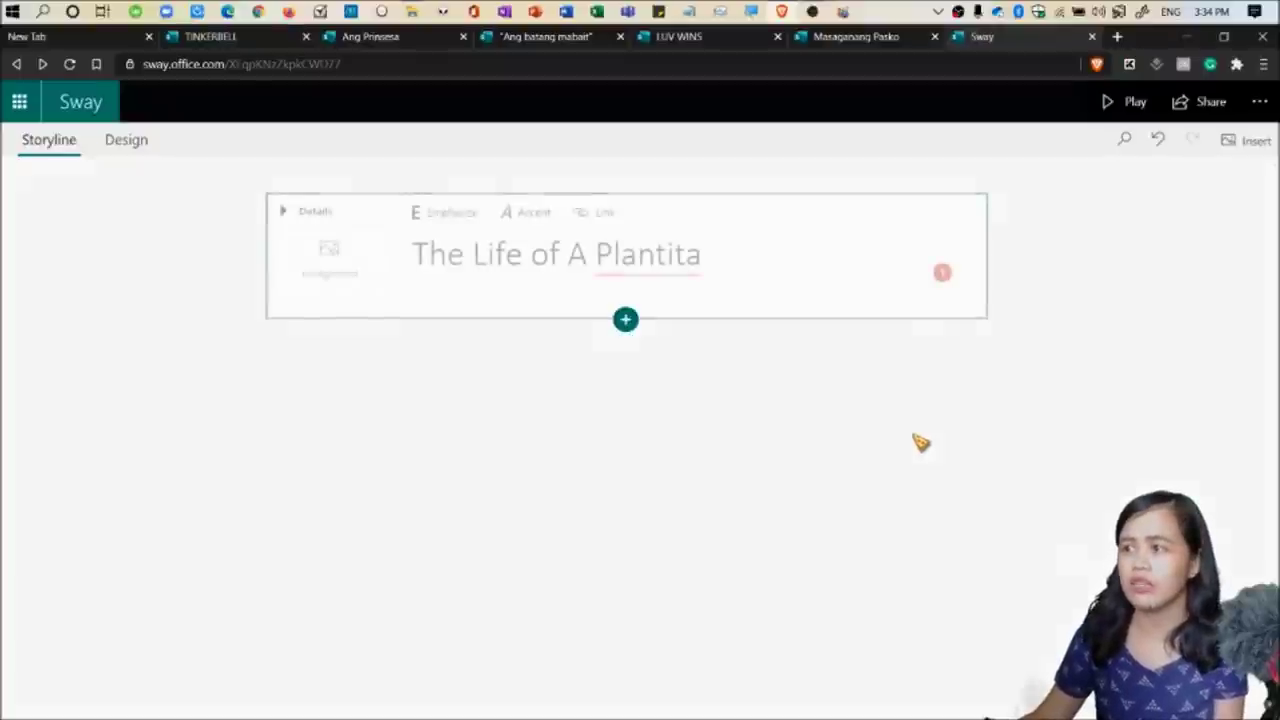
click(127, 141)
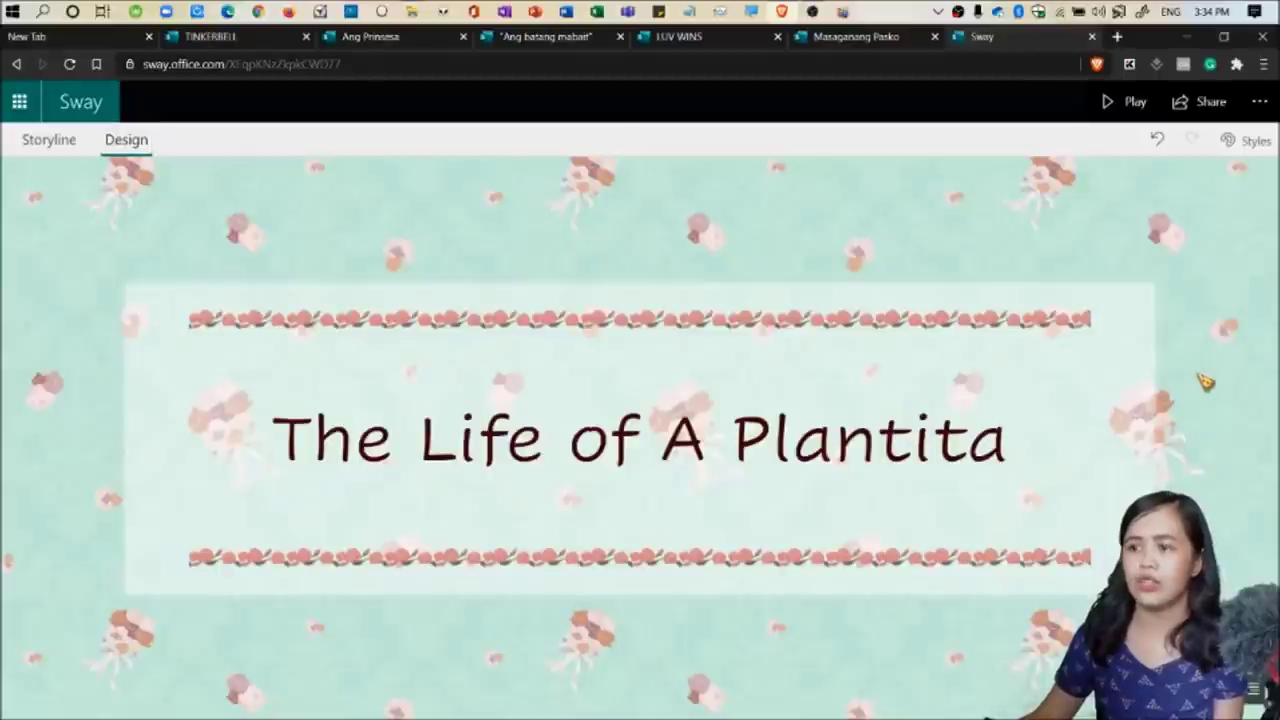
Compare the Design and Storyline views, then open background image sources for the title card.
click(42, 143)
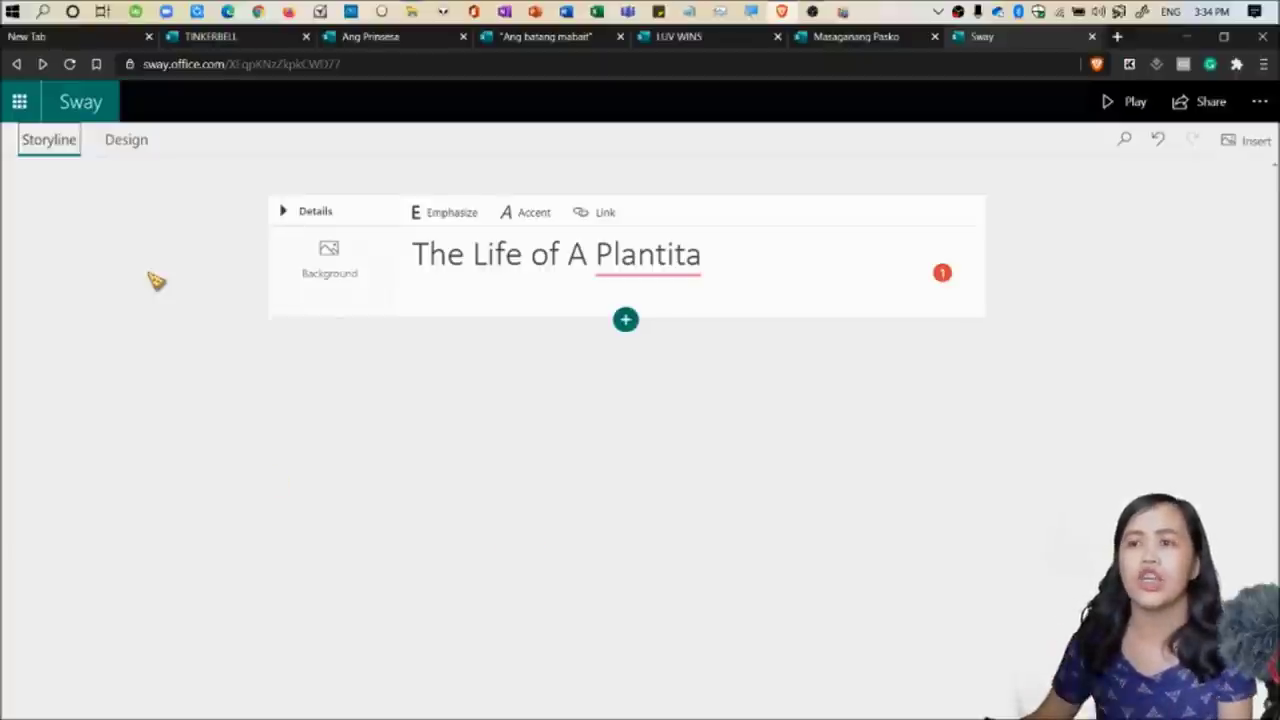
click(126, 141)
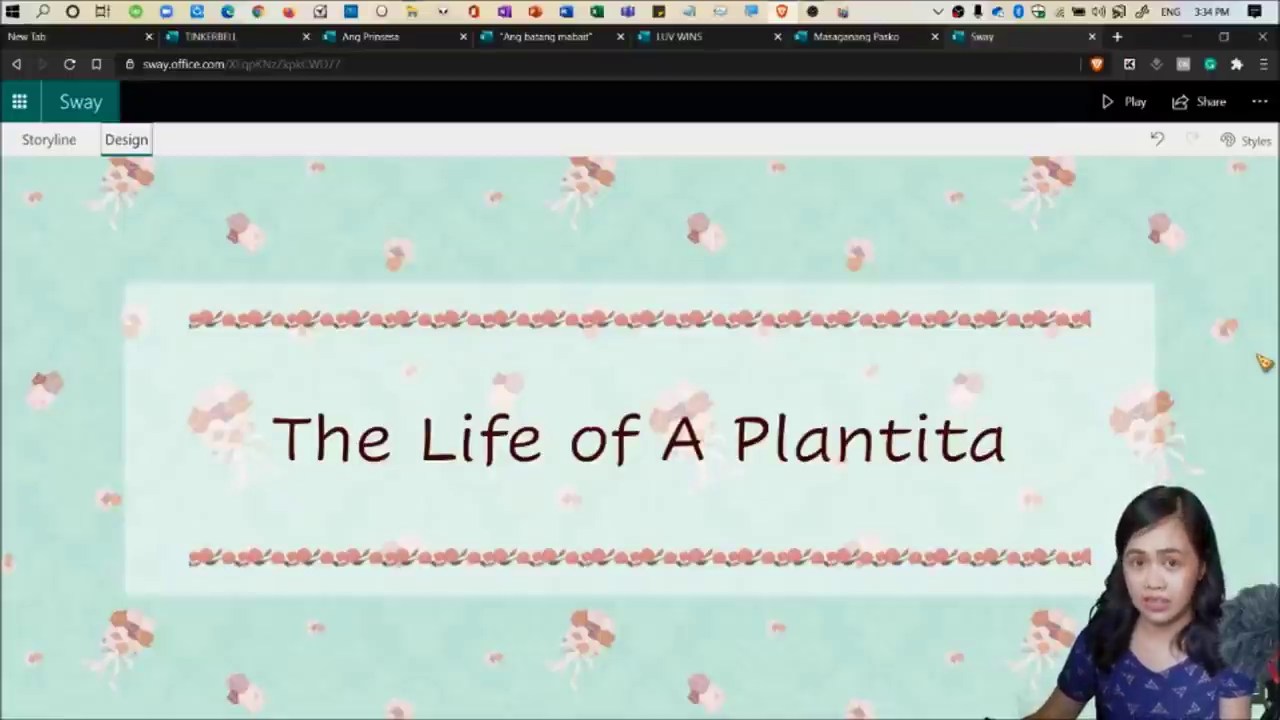
click(52, 145)
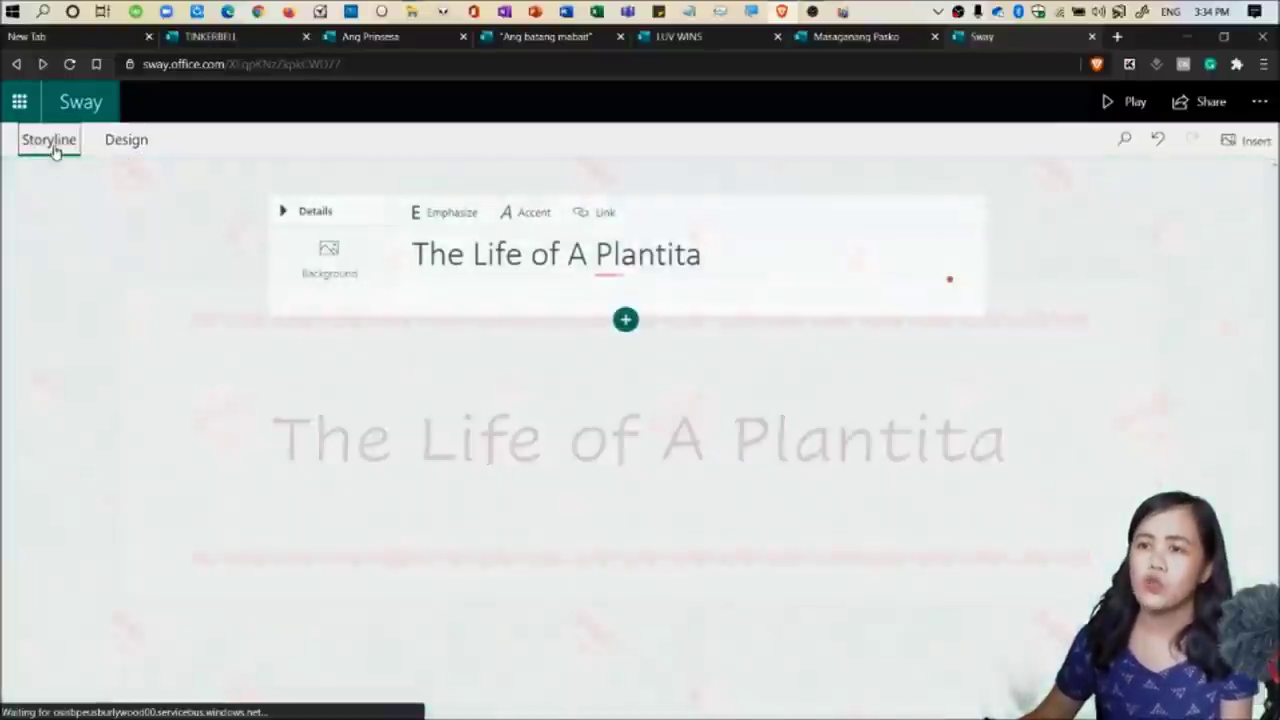
click(345, 262)
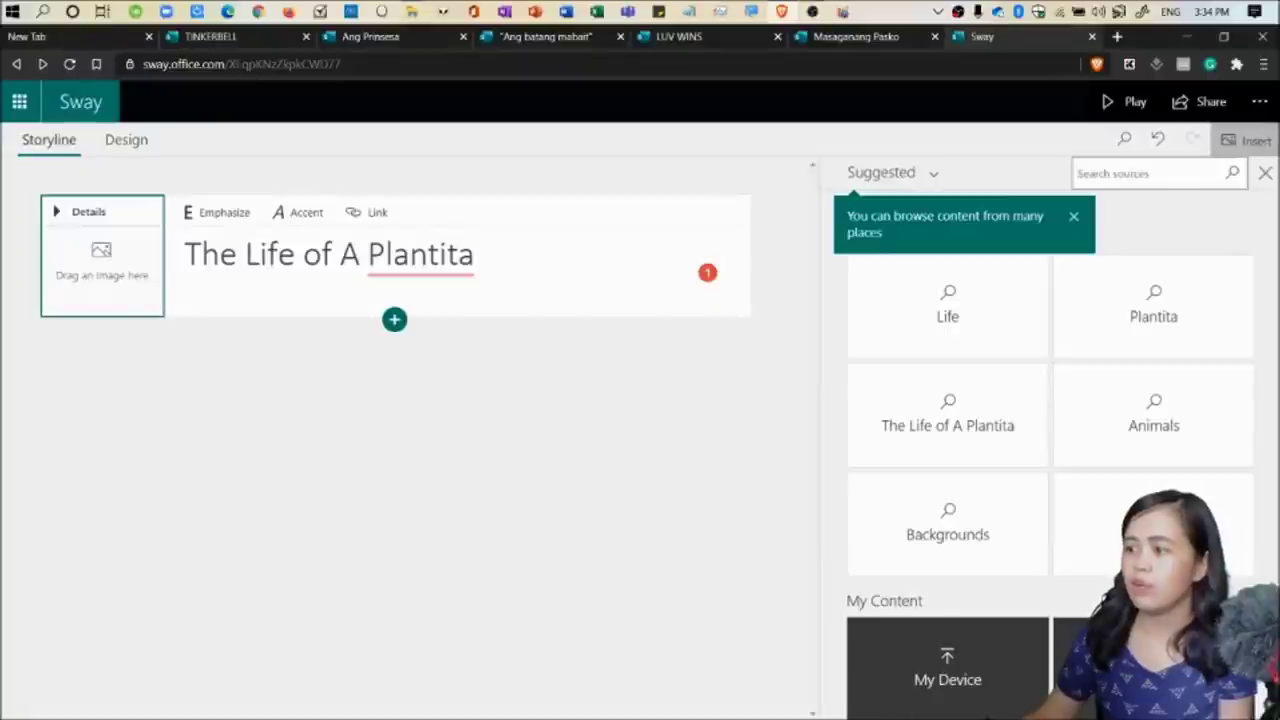
Add an image card below the title card and search images for 'plants'.
click(1072, 217)
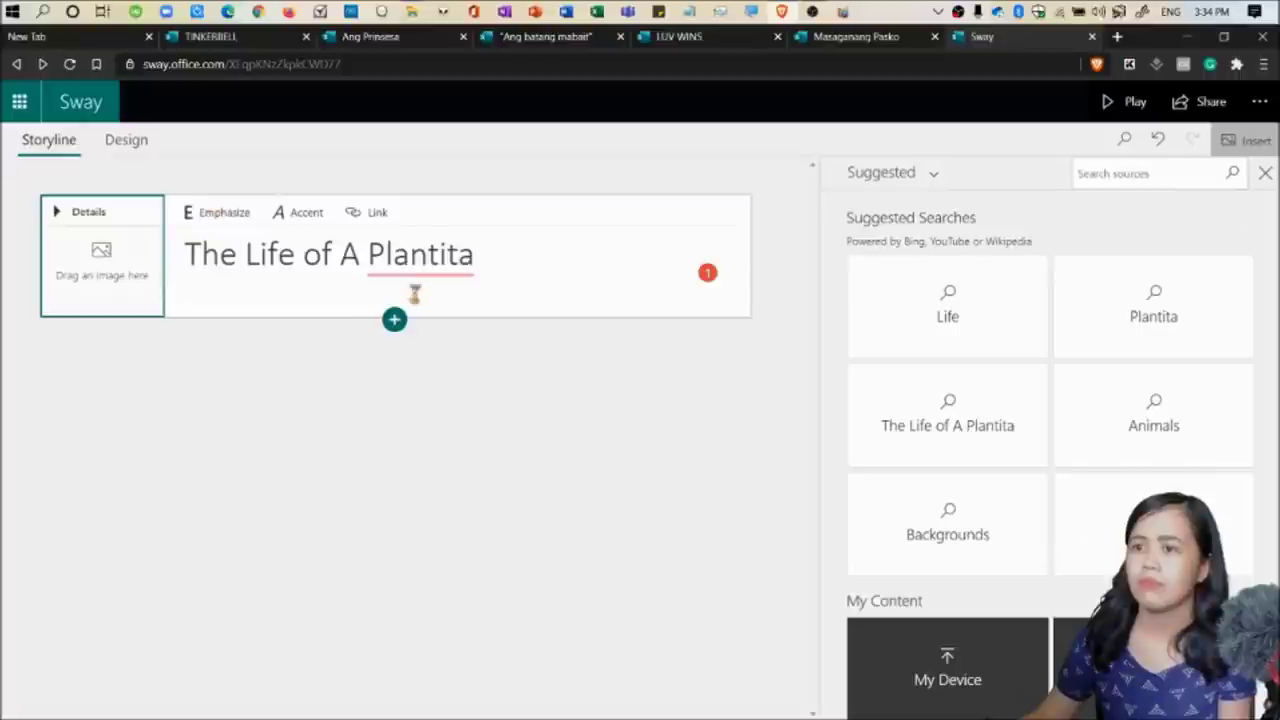
click(395, 320)
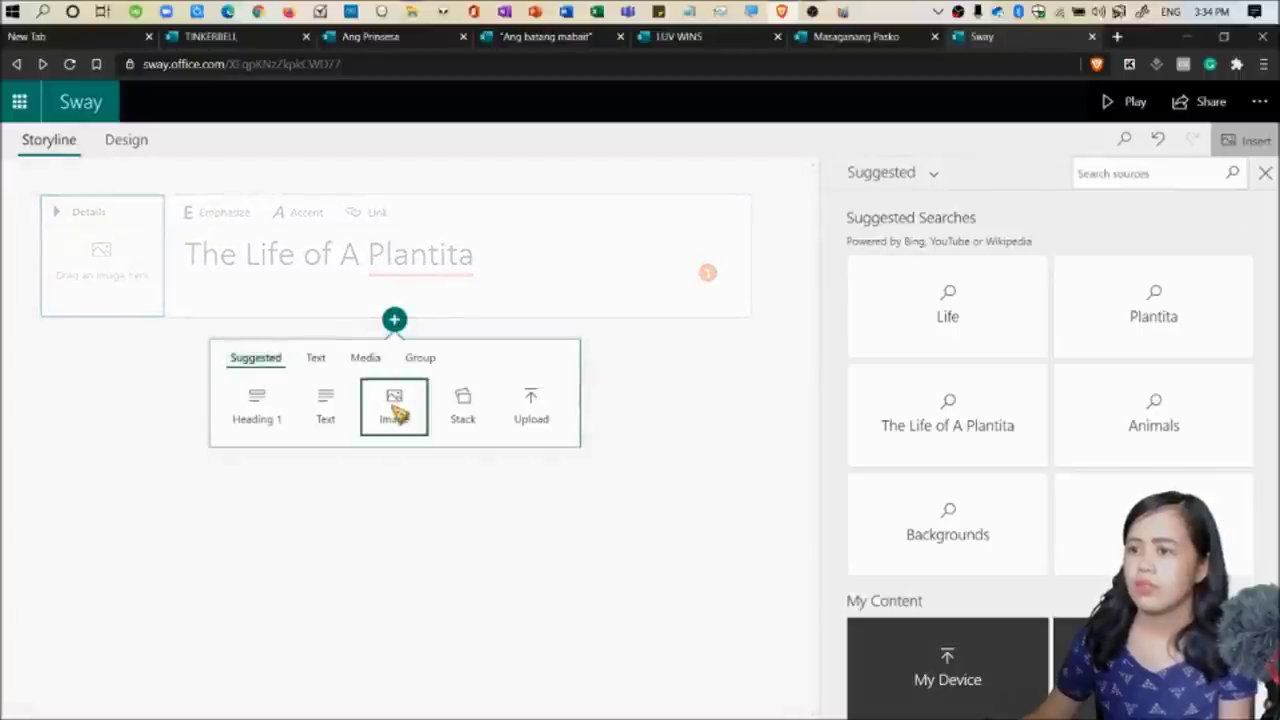
click(396, 414)
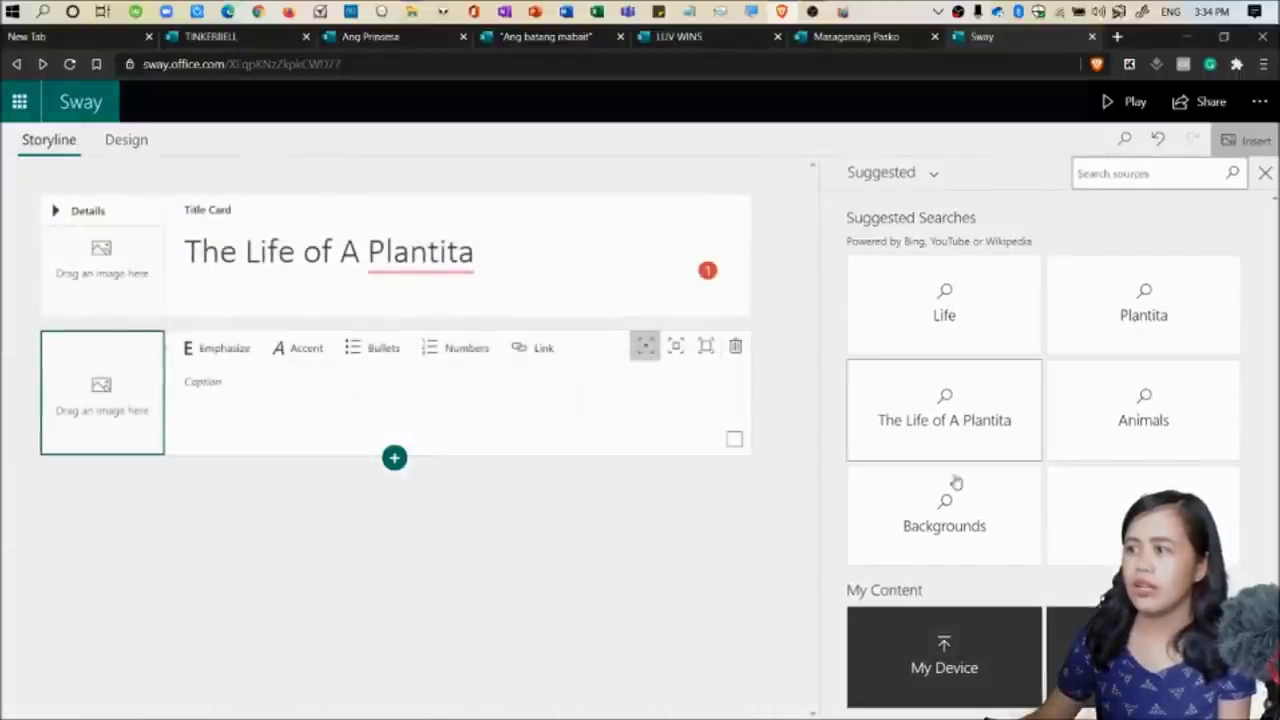
click(1137, 175)
text(p)
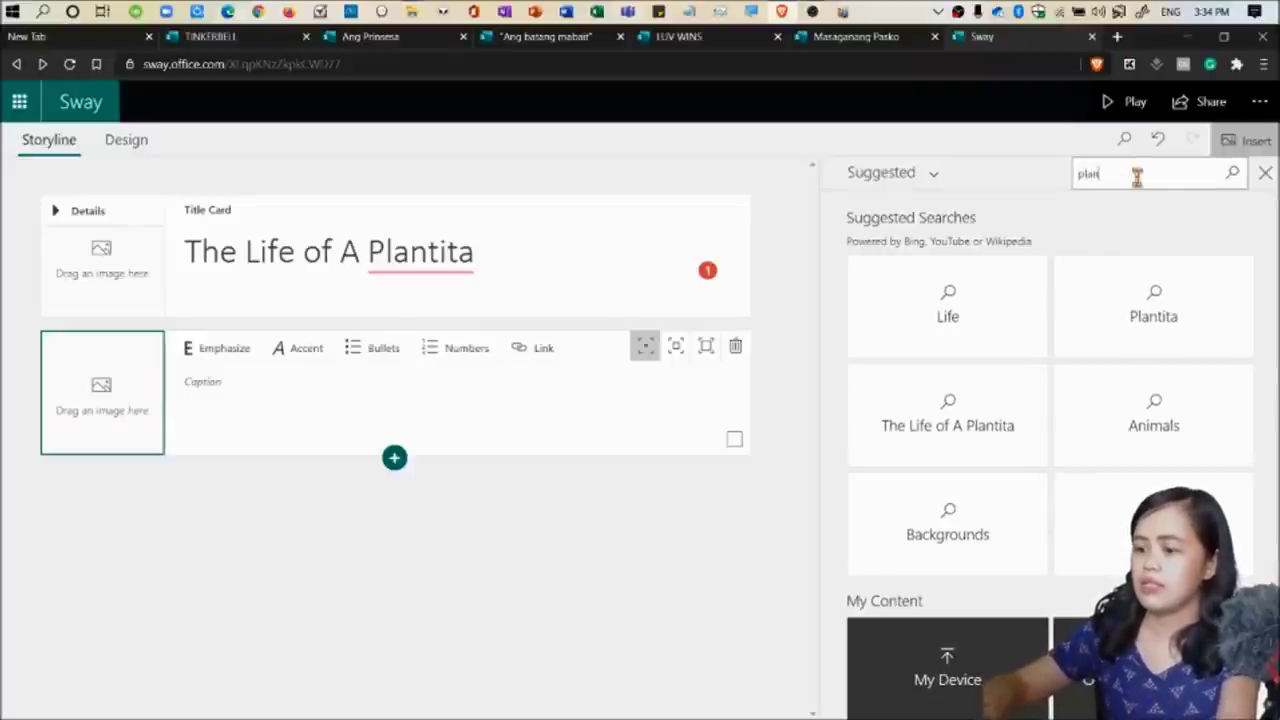
text(lants)
key(Return)
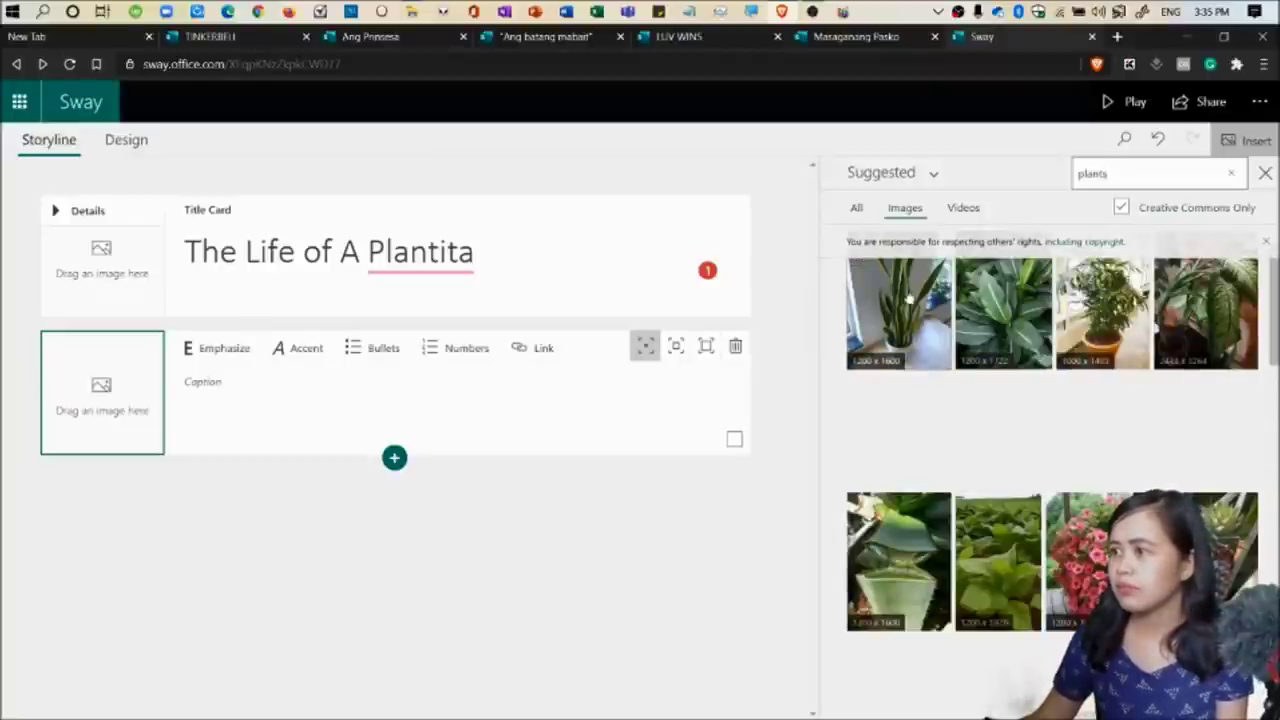
Add the houseplant, pitcher plant, sunflower and spiky plant photos to the storyline.
click(908, 300)
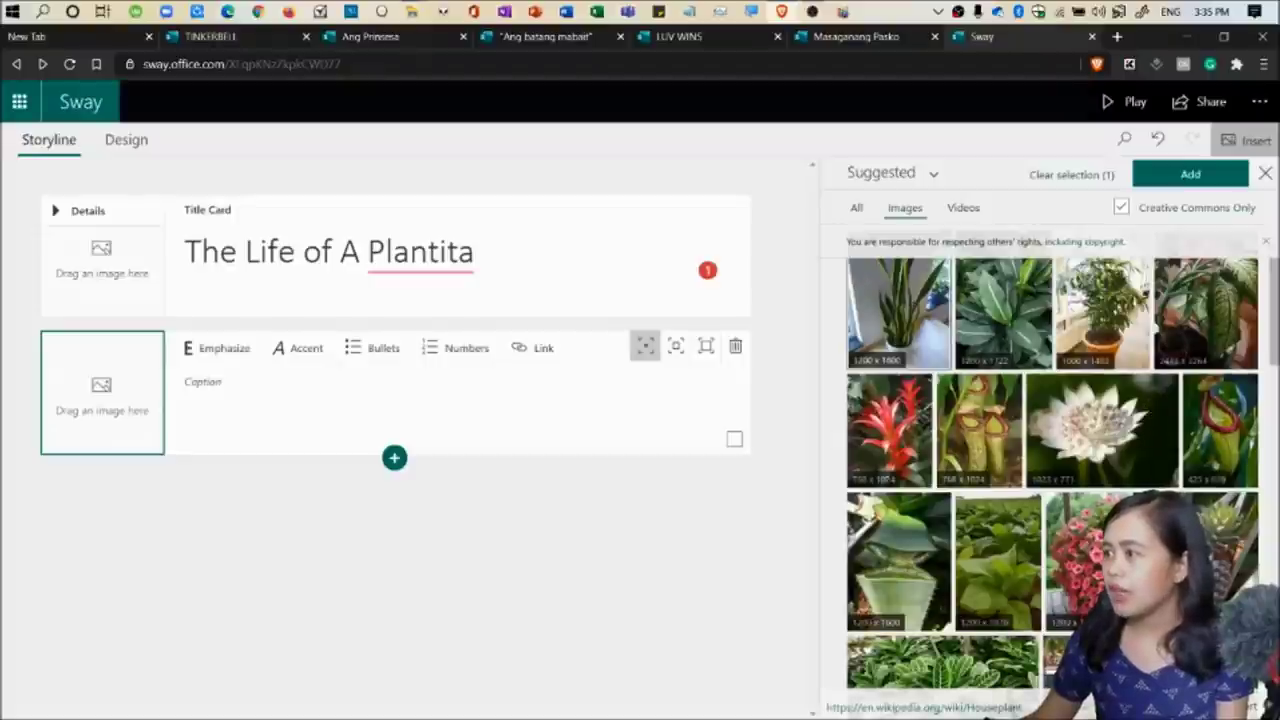
click(1220, 425)
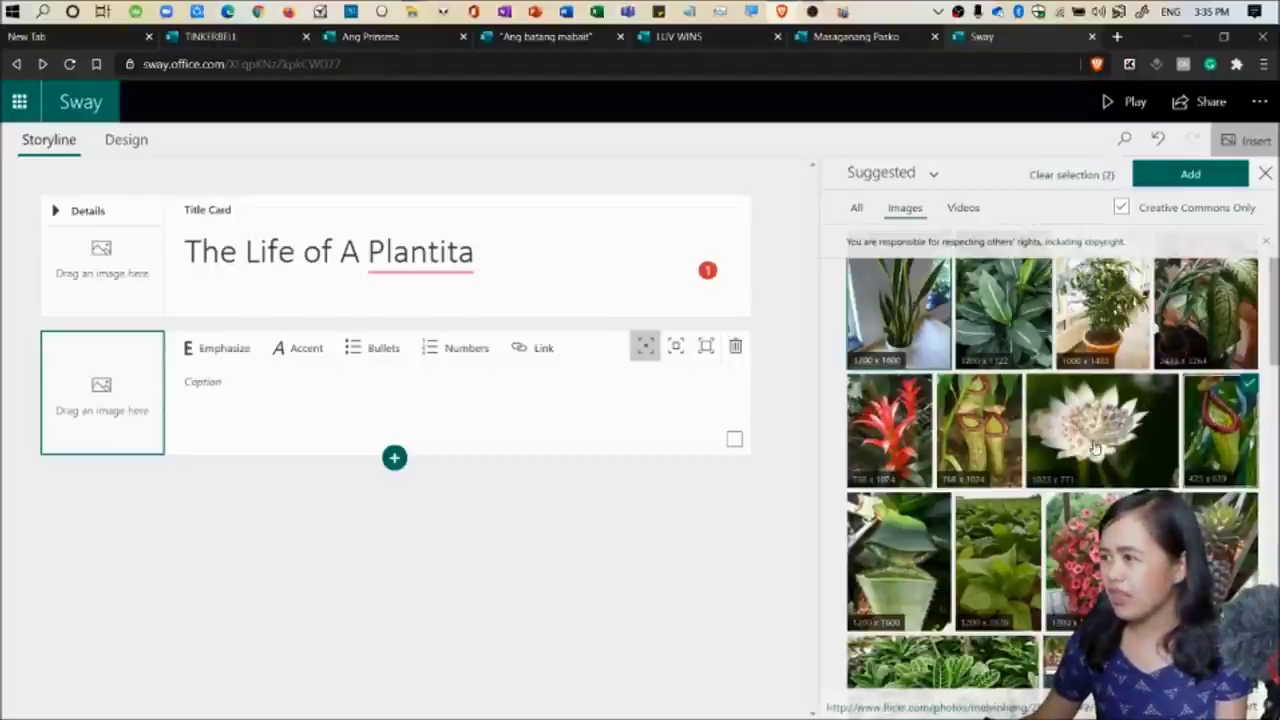
scroll(1097, 420, down, 2)
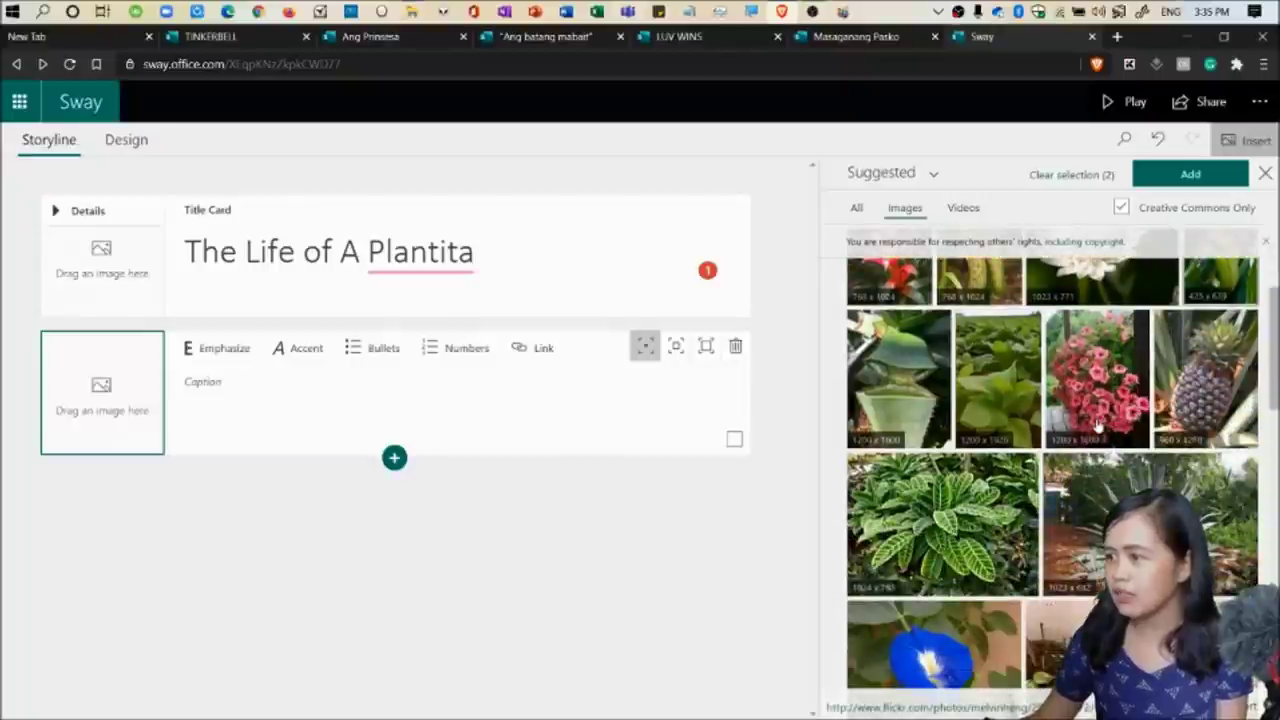
scroll(1190, 487, down, 5)
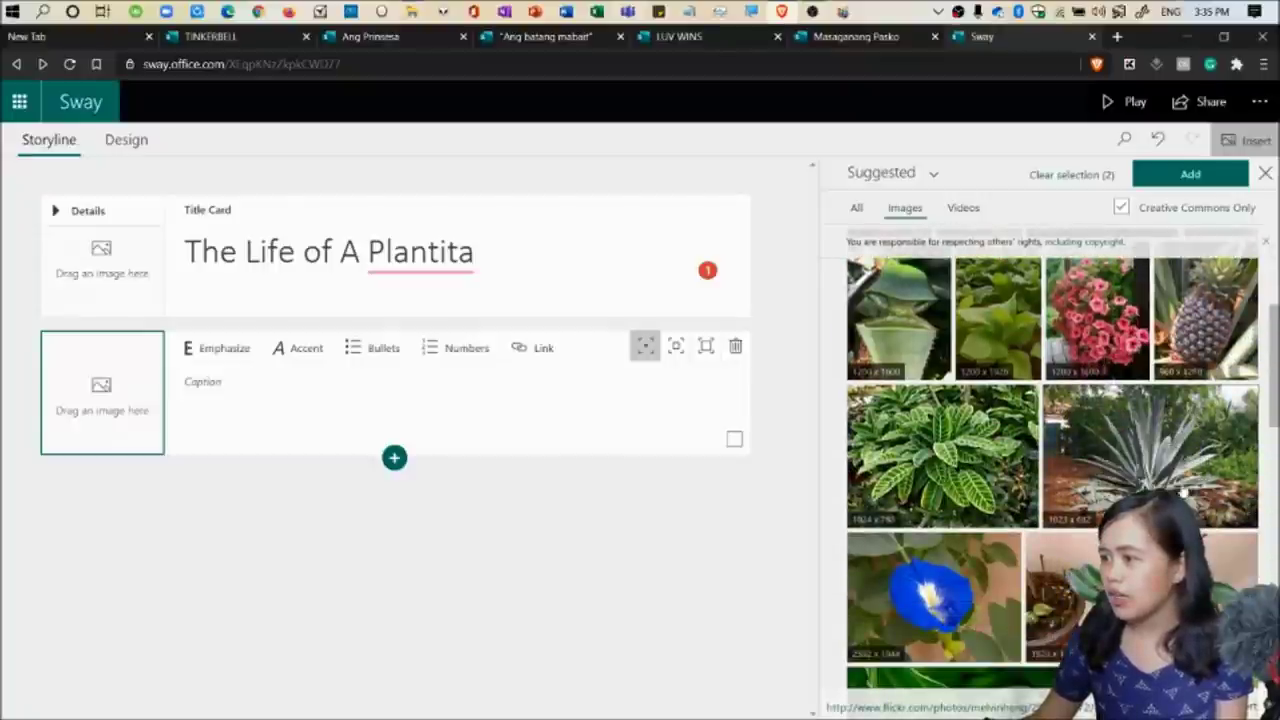
scroll(1188, 485, down, 3)
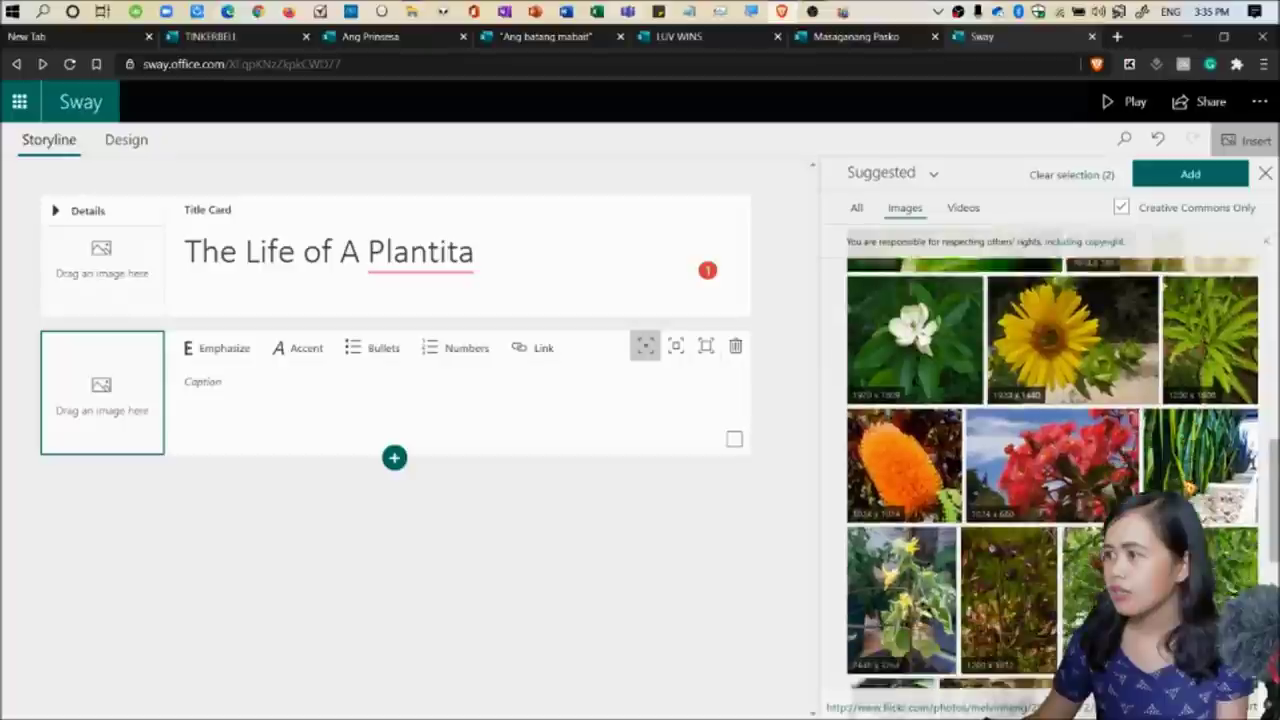
click(1074, 295)
scroll(1053, 470, down, 6)
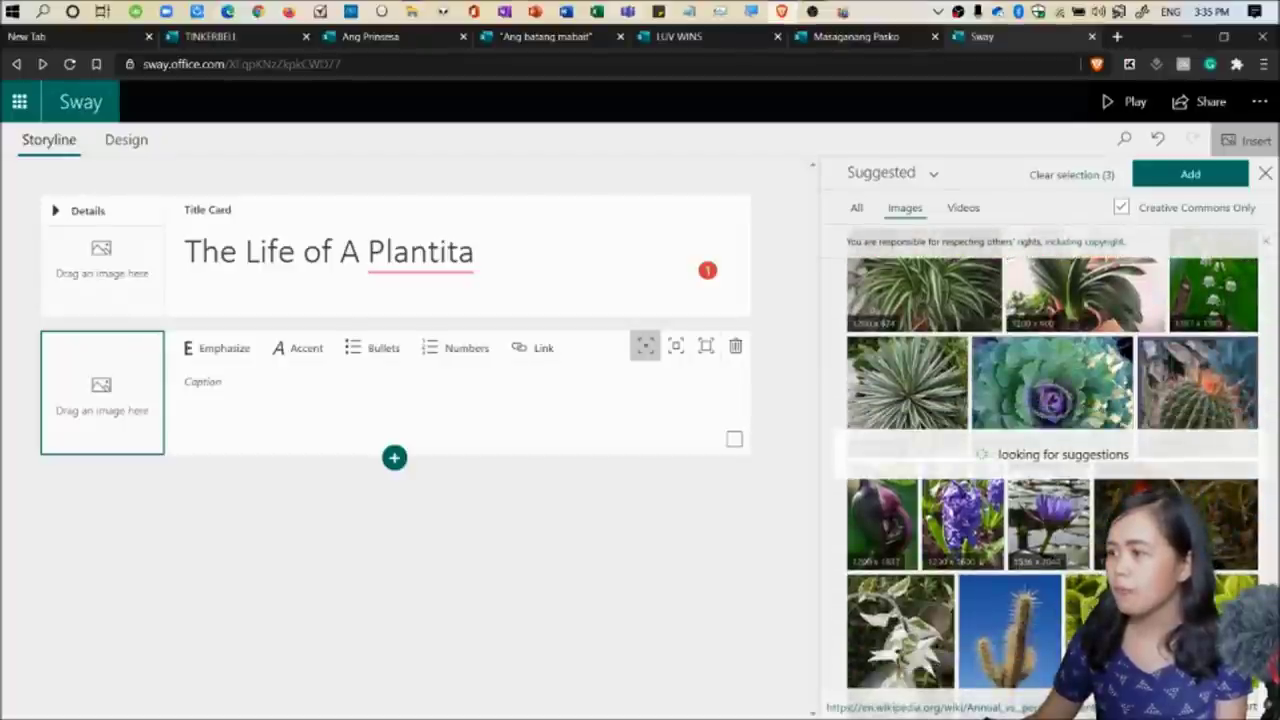
scroll(1052, 470, down, 2)
scroll(905, 411, up, 3)
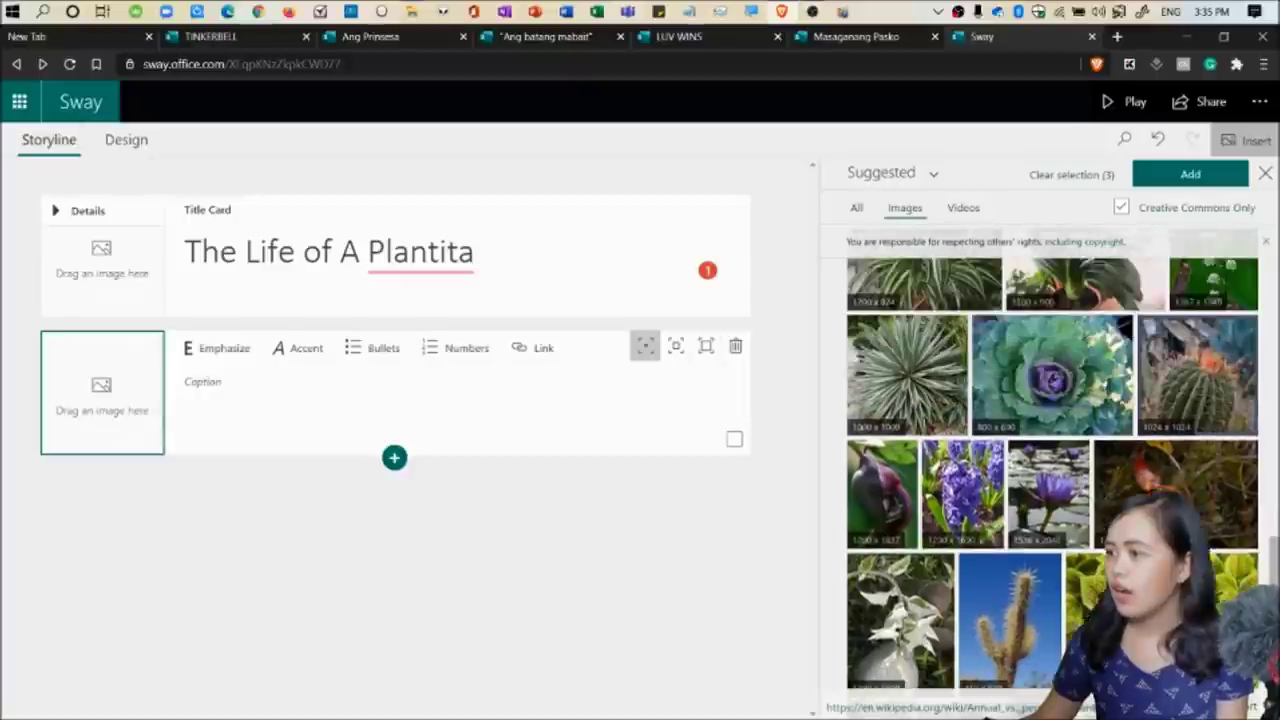
click(905, 411)
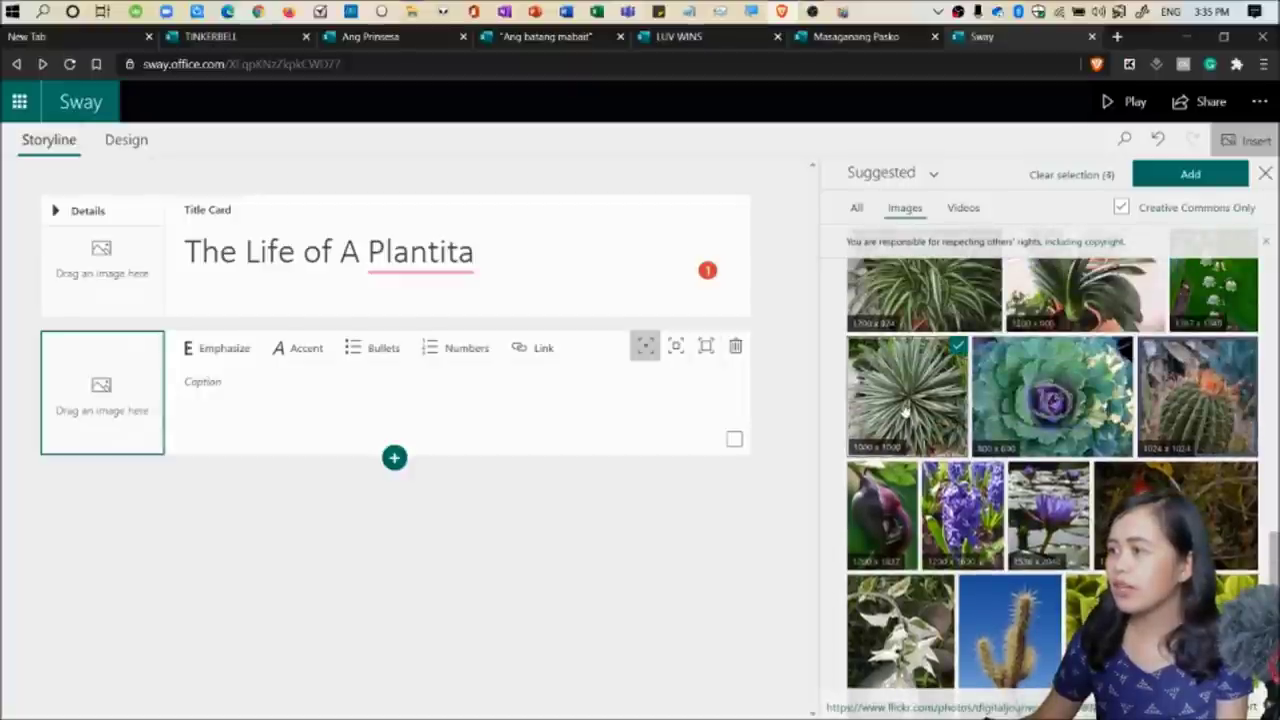
click(1188, 176)
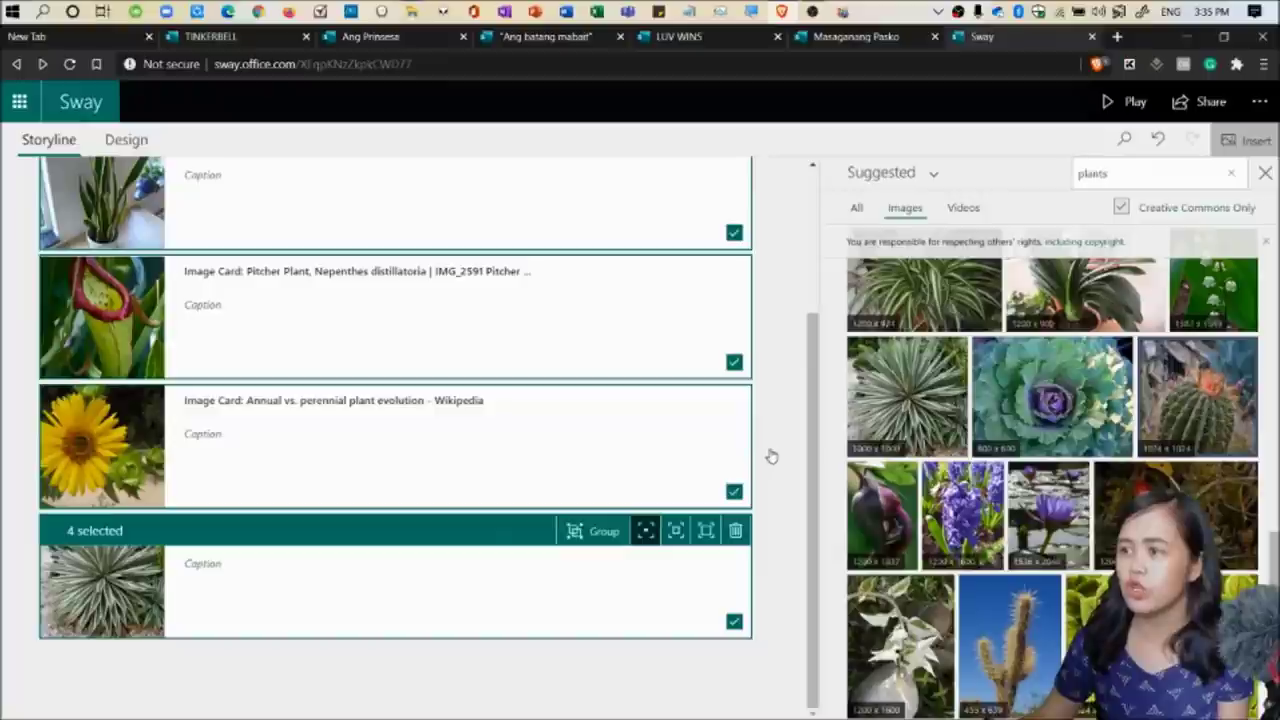
click(1264, 176)
click(1108, 399)
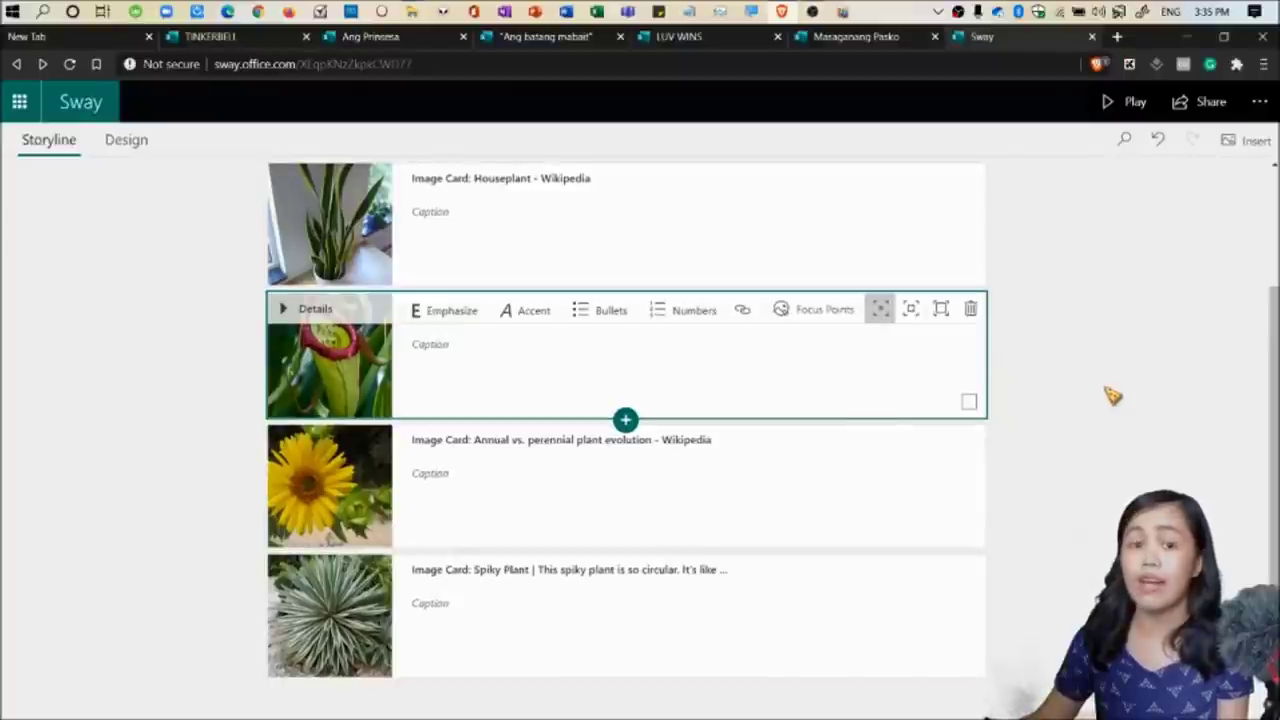
click(138, 143)
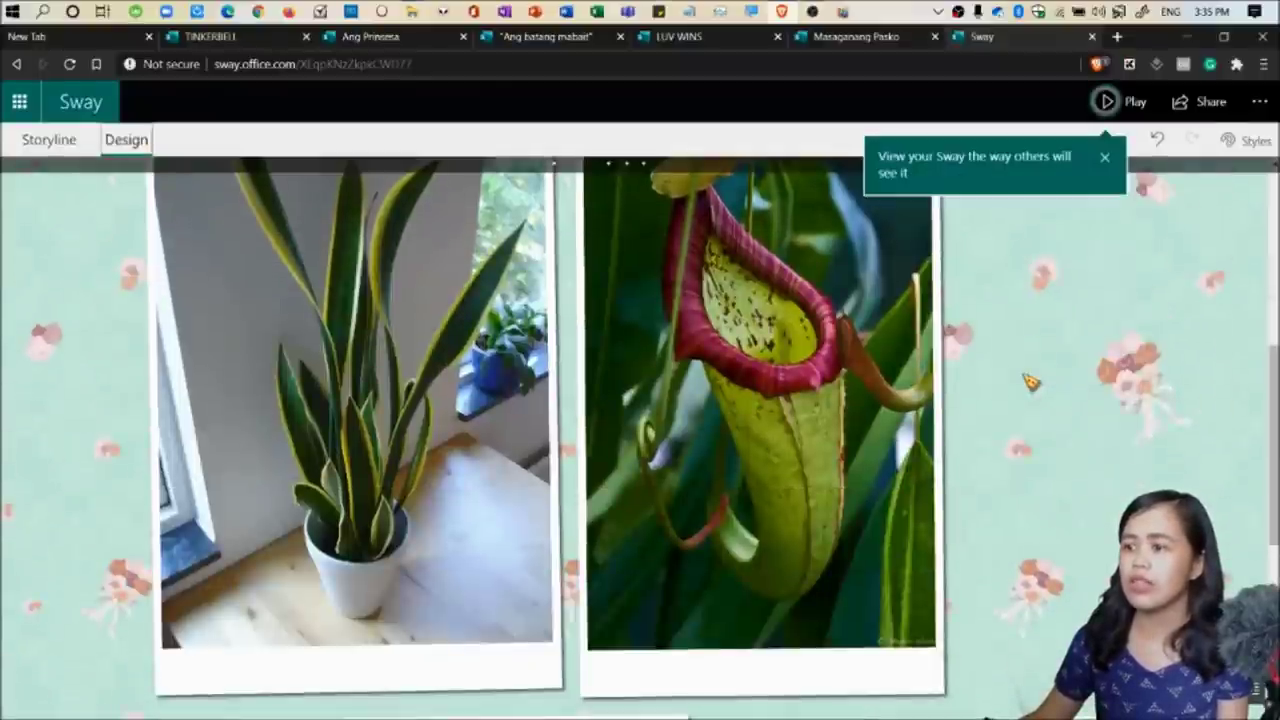
scroll(1030, 381, down, 5)
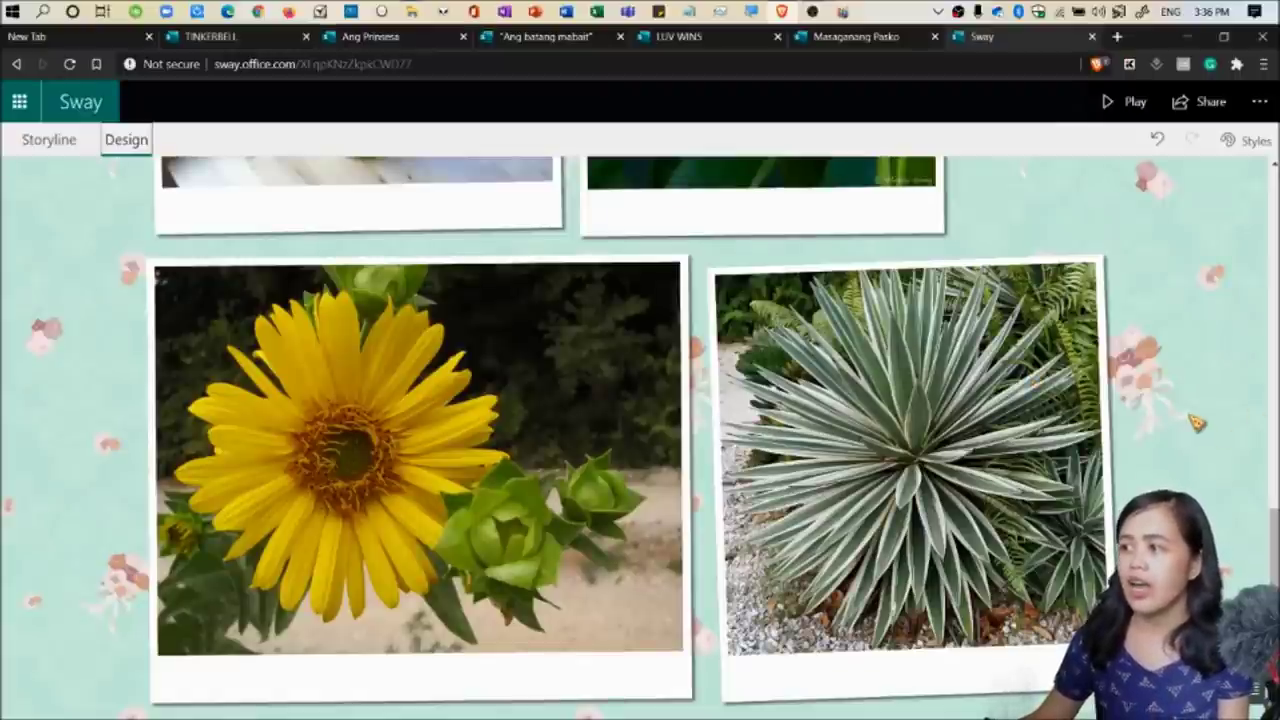
scroll(1197, 422, up, 3)
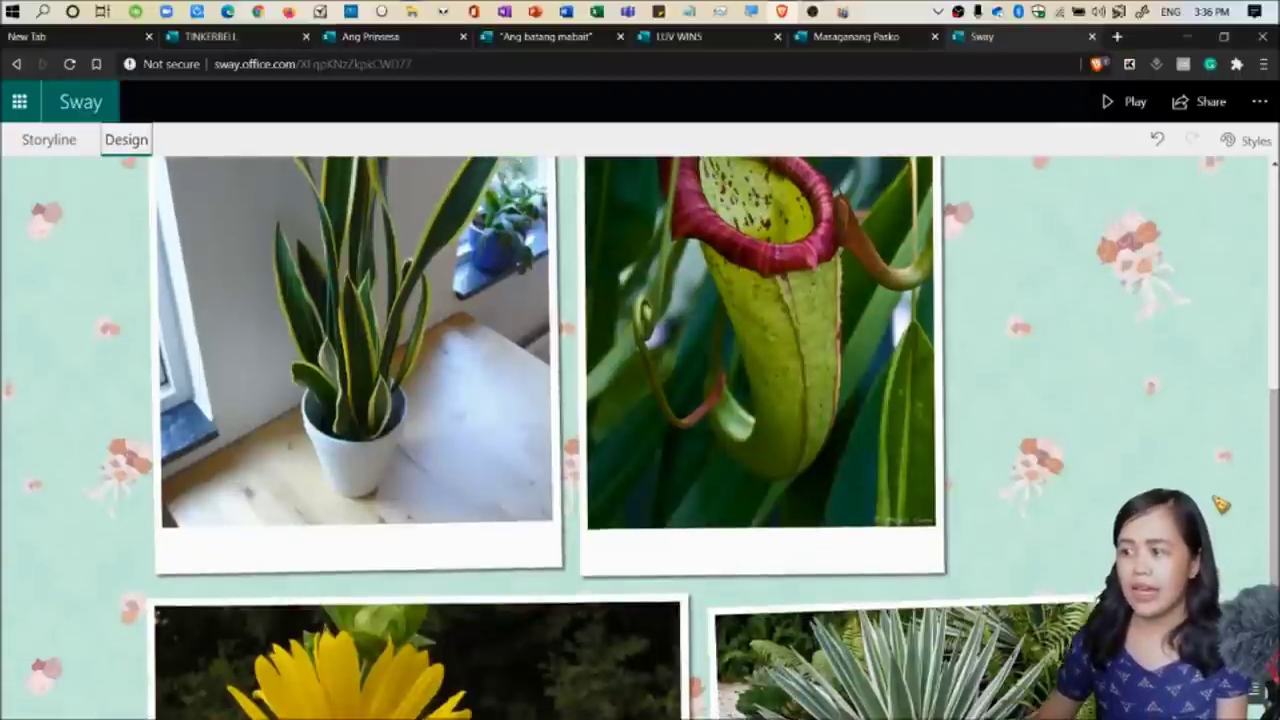
scroll(1220, 505, up, 2)
click(64, 145)
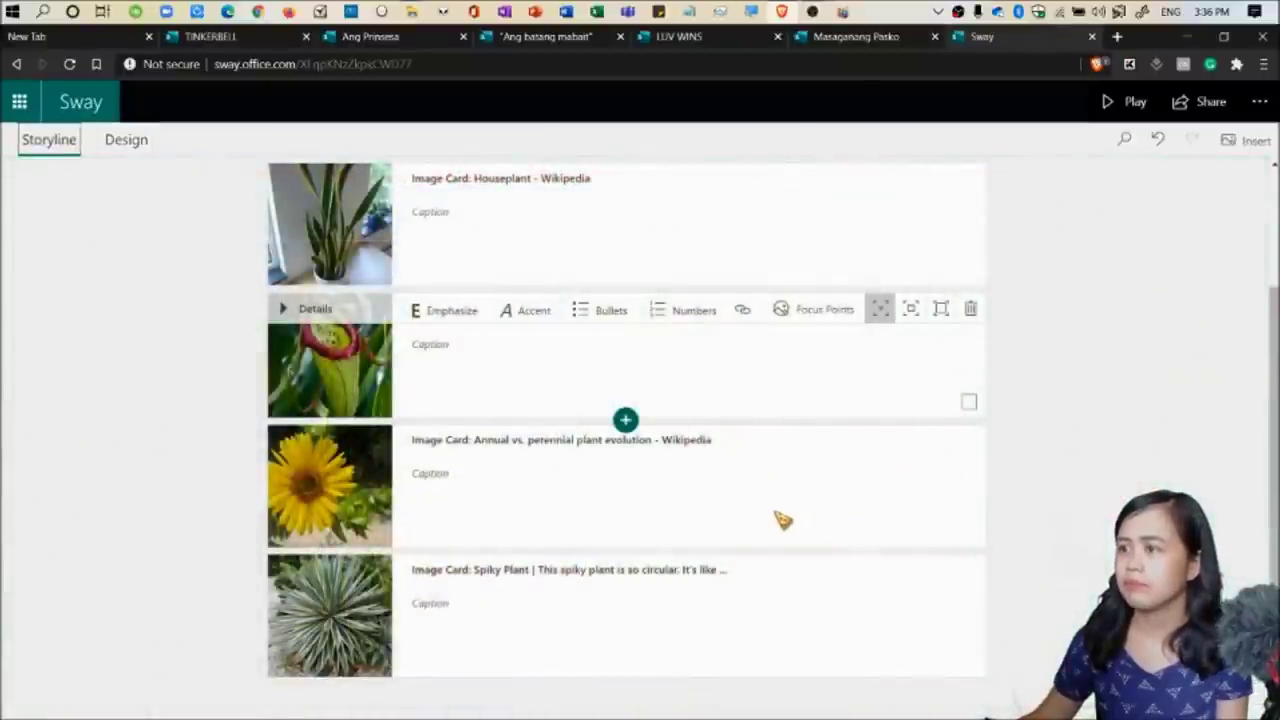
Add a Stack group below the Houseplant card and move Houseplant and Pitcher Plant into it, Pitcher Plant first.
scroll(586, 374, up, 1)
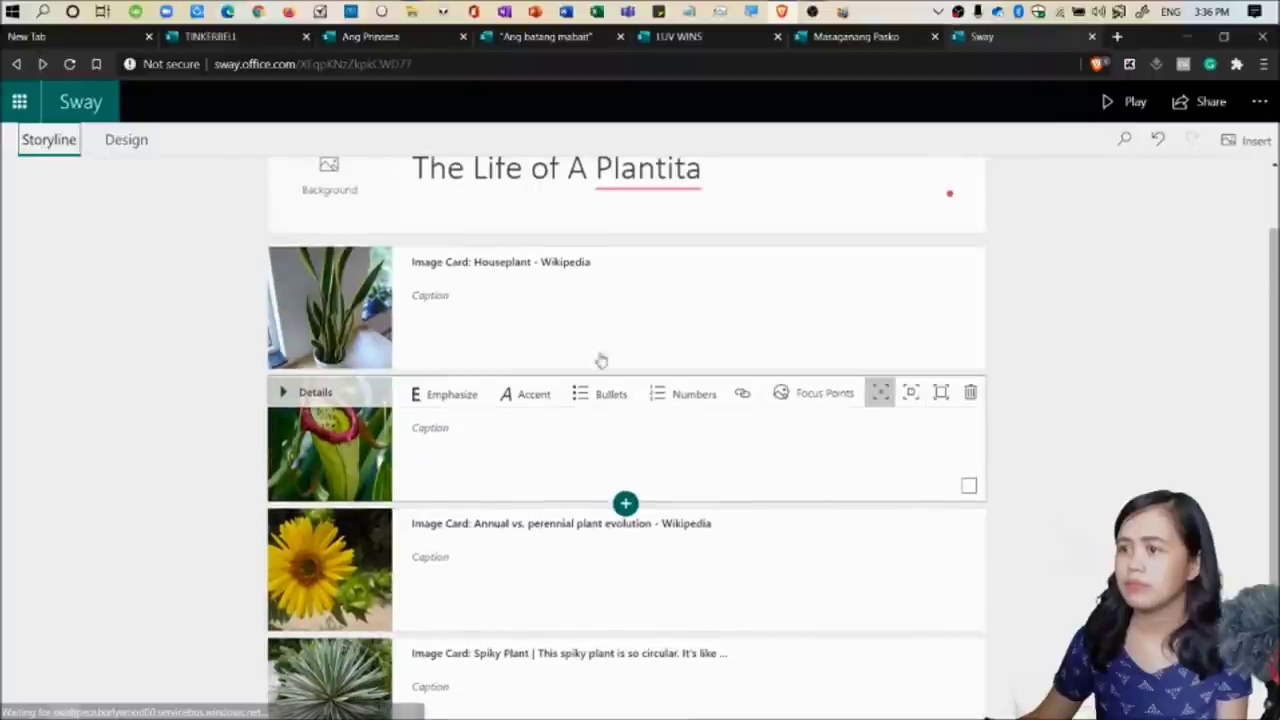
click(669, 293)
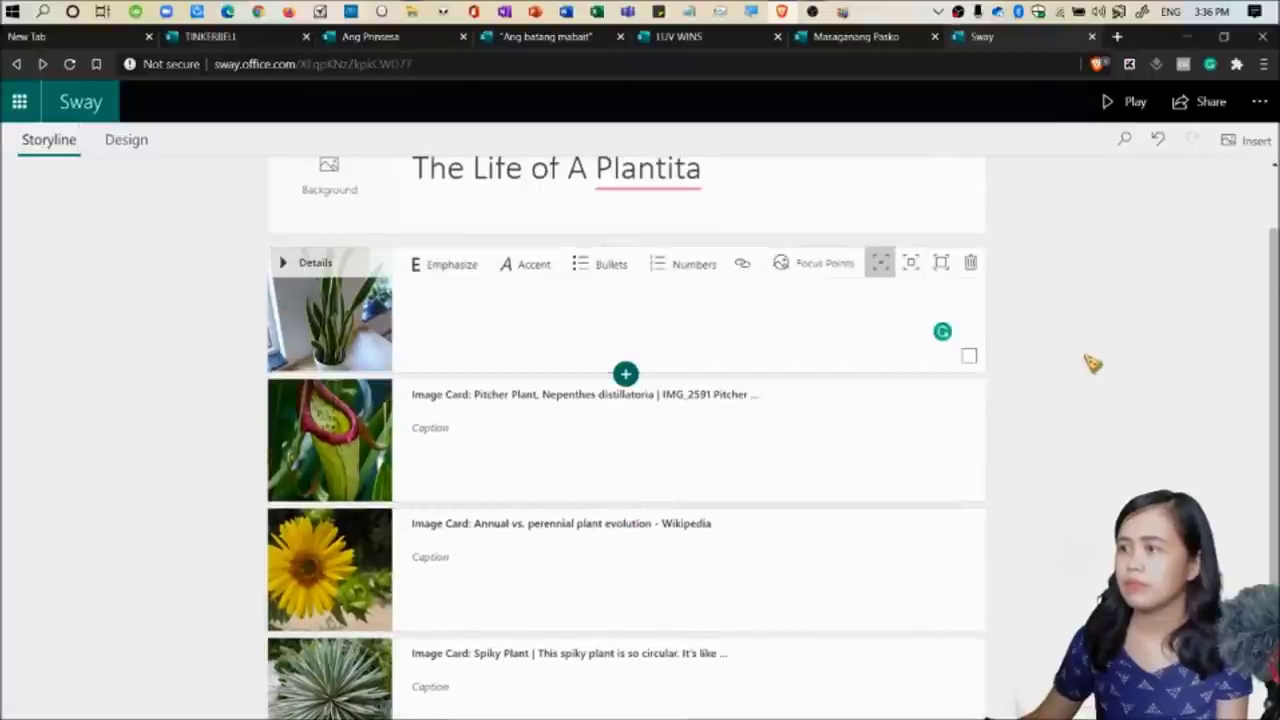
click(625, 373)
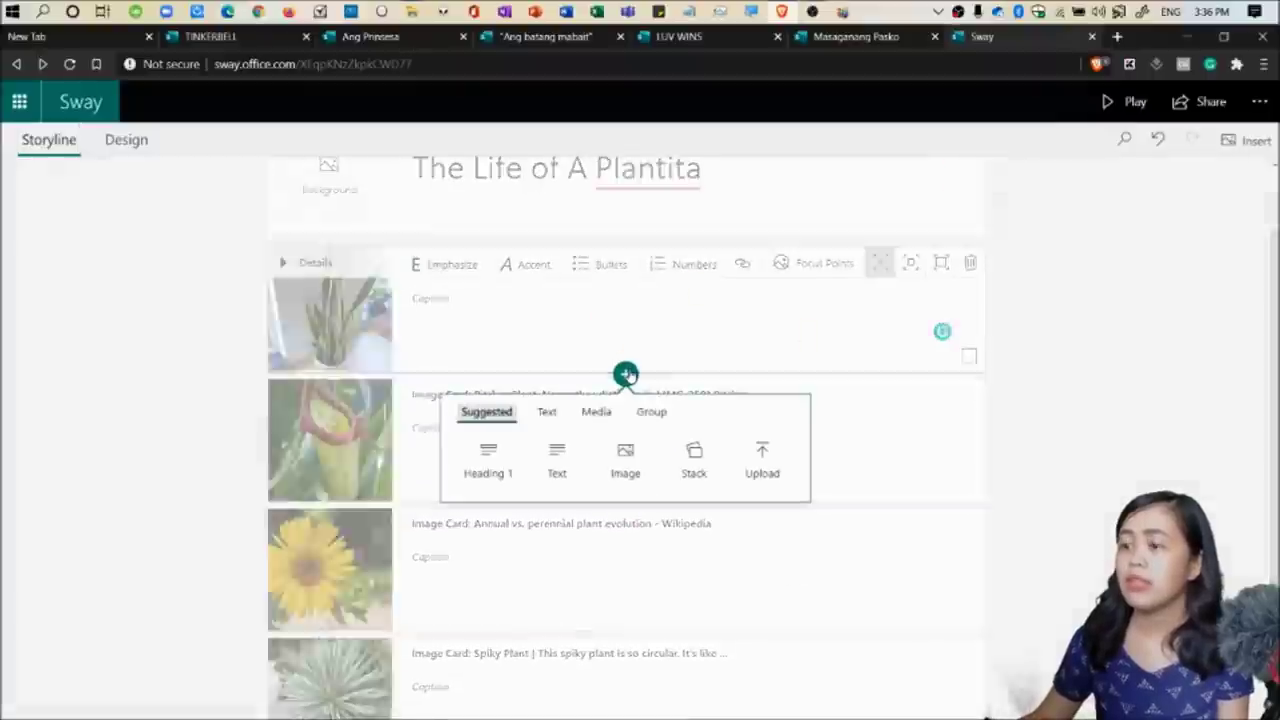
click(697, 466)
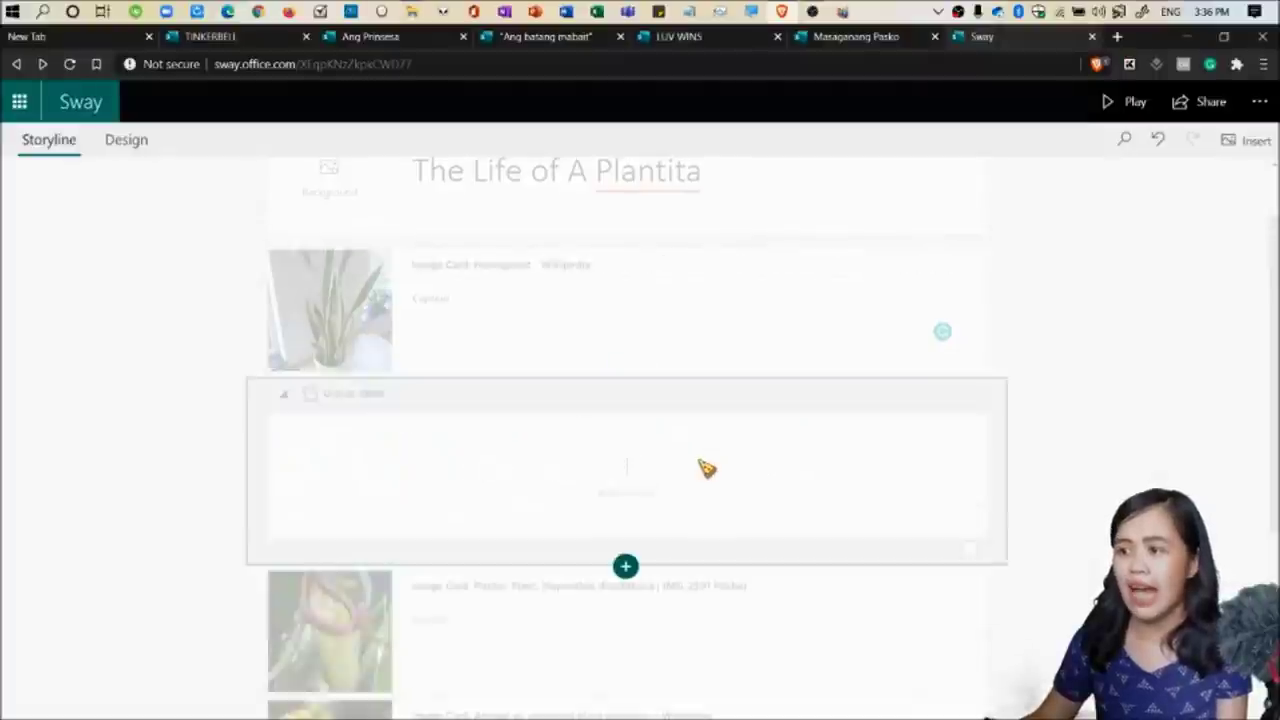
drag(400, 345, 404, 488)
drag(405, 600, 403, 490)
drag(345, 560, 349, 405)
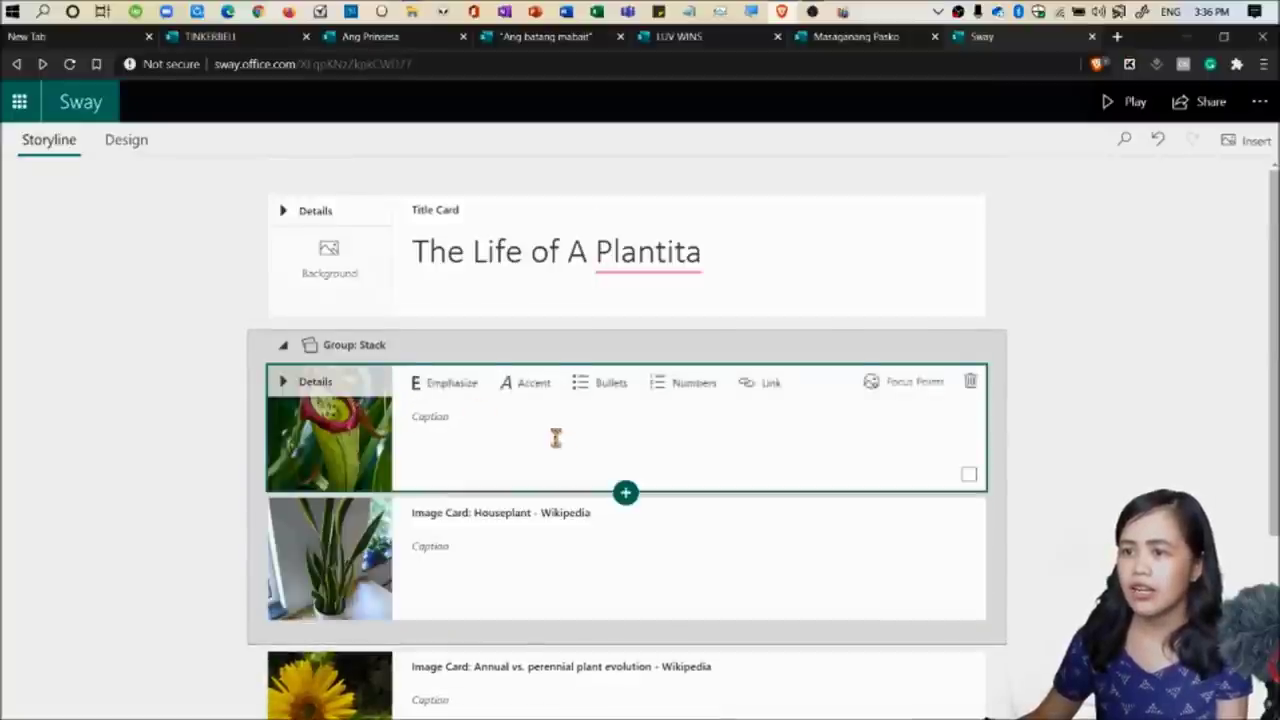
Drag the sunflower and Spiky Plant cards into the Stack group.
scroll(557, 437, down, 2)
drag(355, 428, 397, 469)
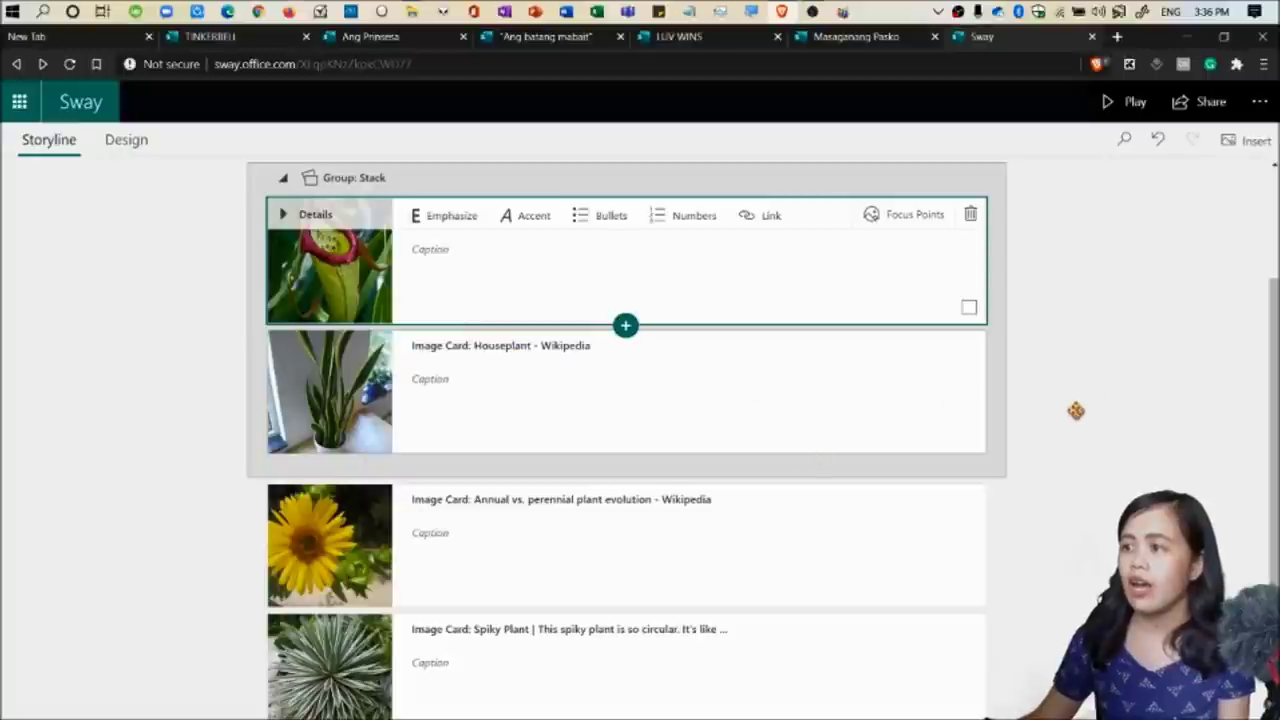
scroll(1074, 408, up, 2)
drag(340, 625, 365, 385)
scroll(600, 560, down, 2)
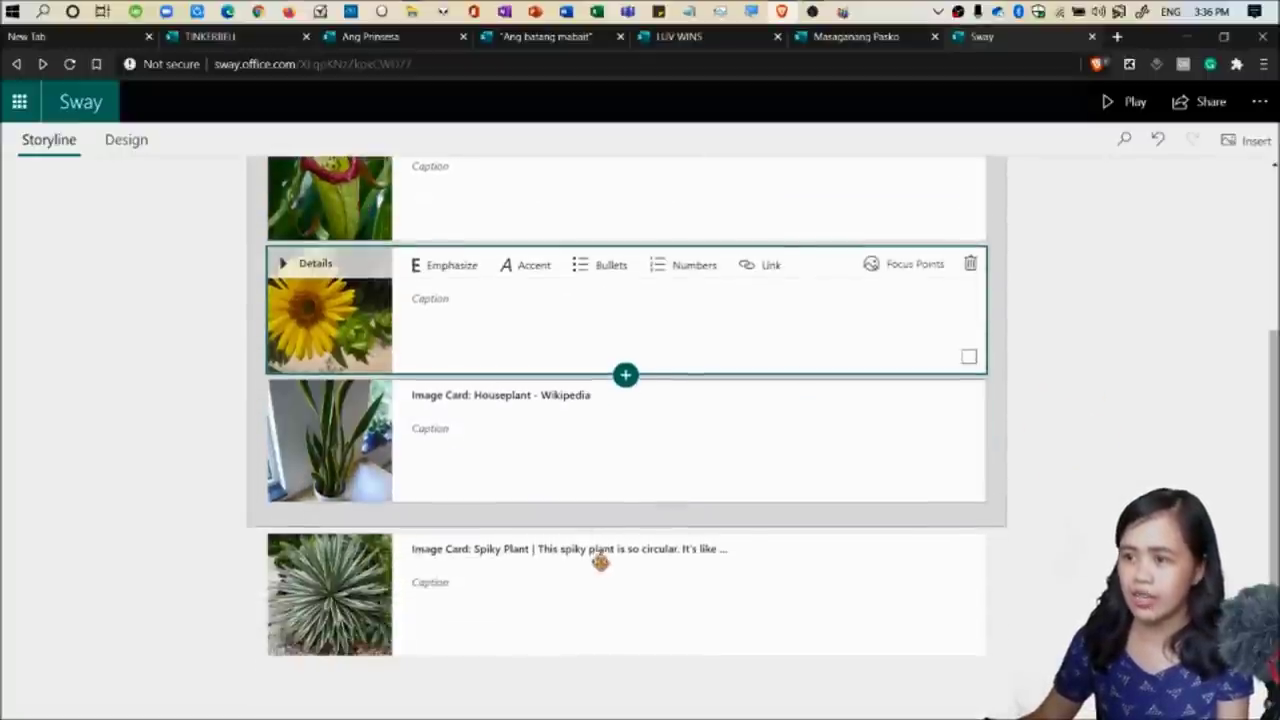
drag(358, 597, 358, 294)
scroll(968, 391, up, 2)
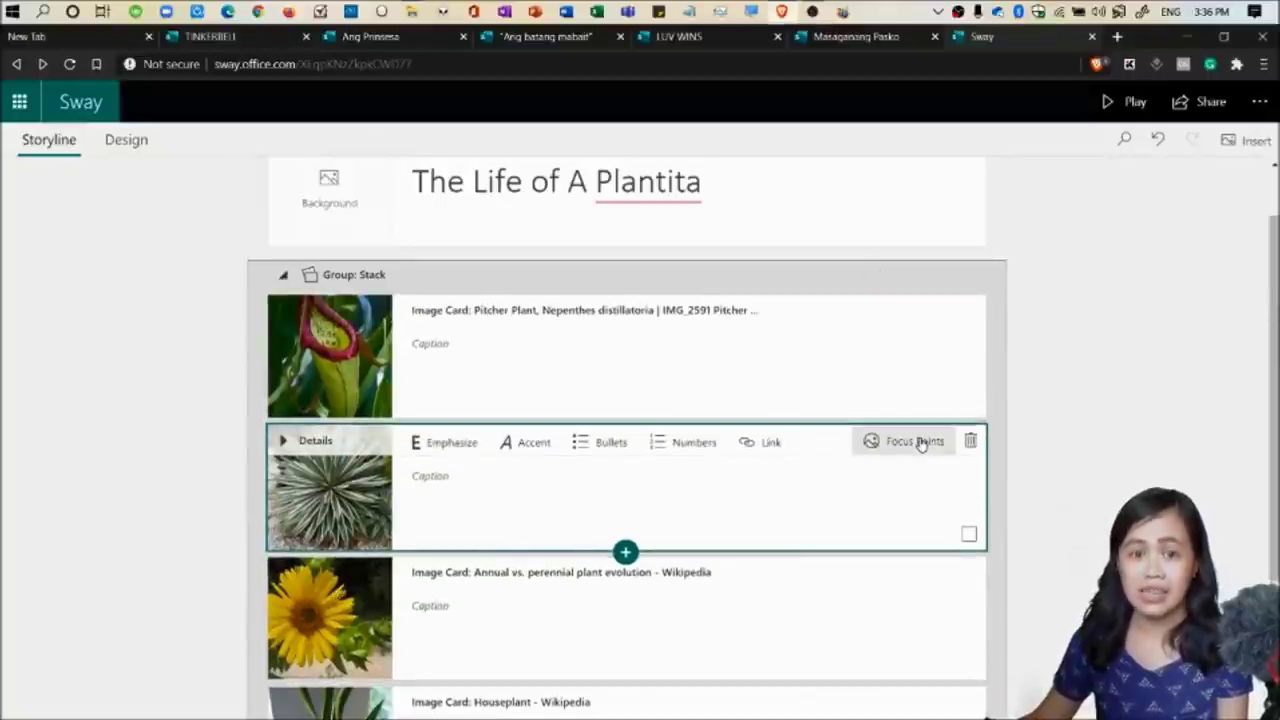
scroll(1035, 448, up, 1)
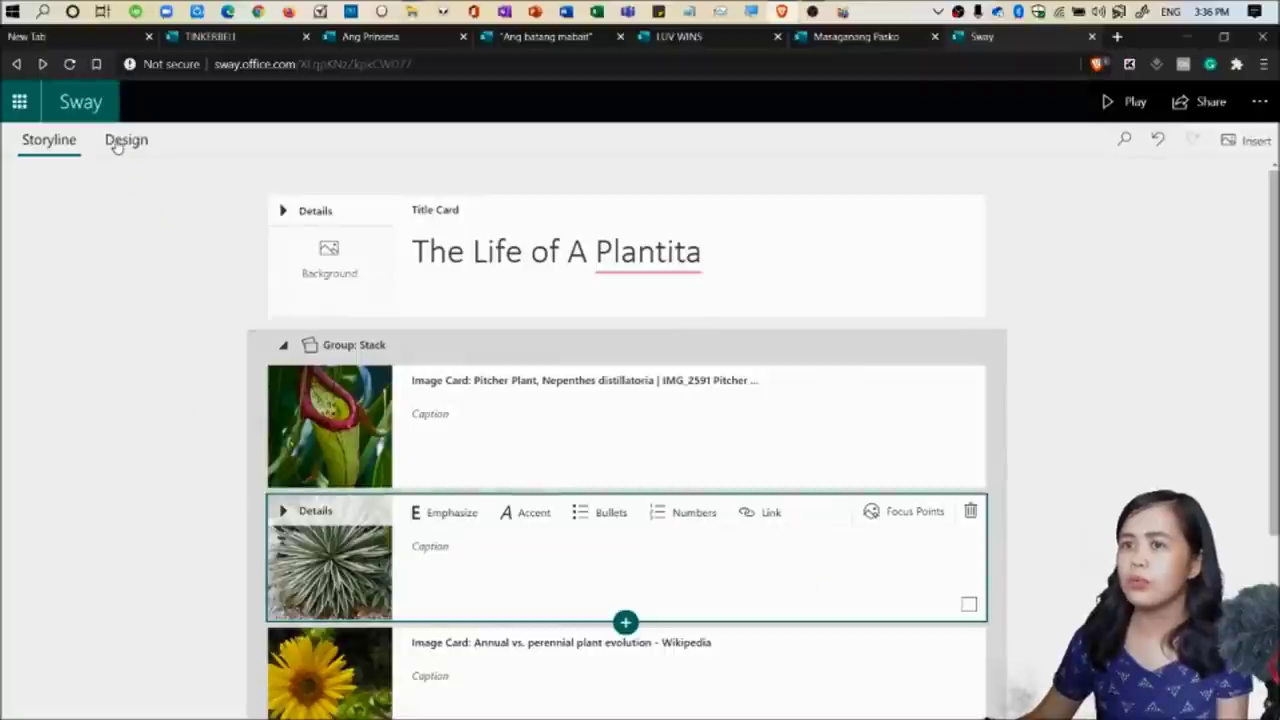
Move the Houseplant card out below the Stack group, checking the result in the Design preview.
click(116, 142)
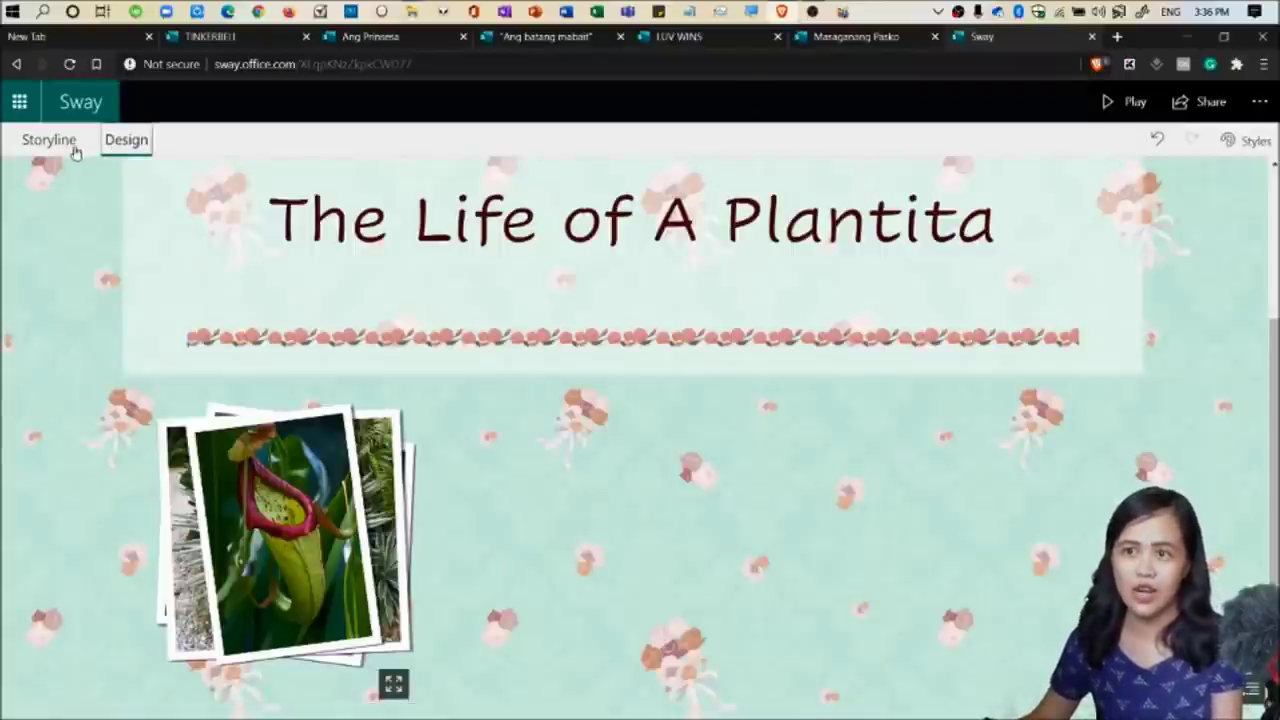
click(42, 141)
scroll(498, 533, down, 3)
drag(392, 560, 337, 709)
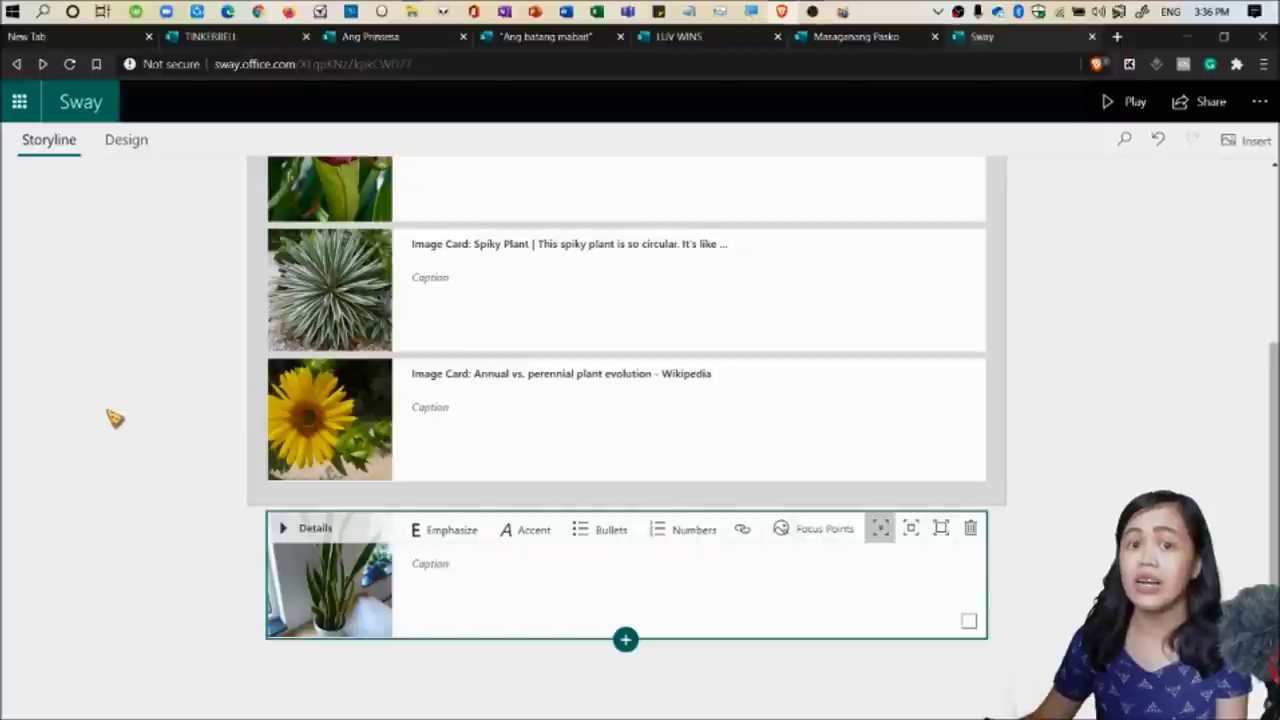
click(127, 143)
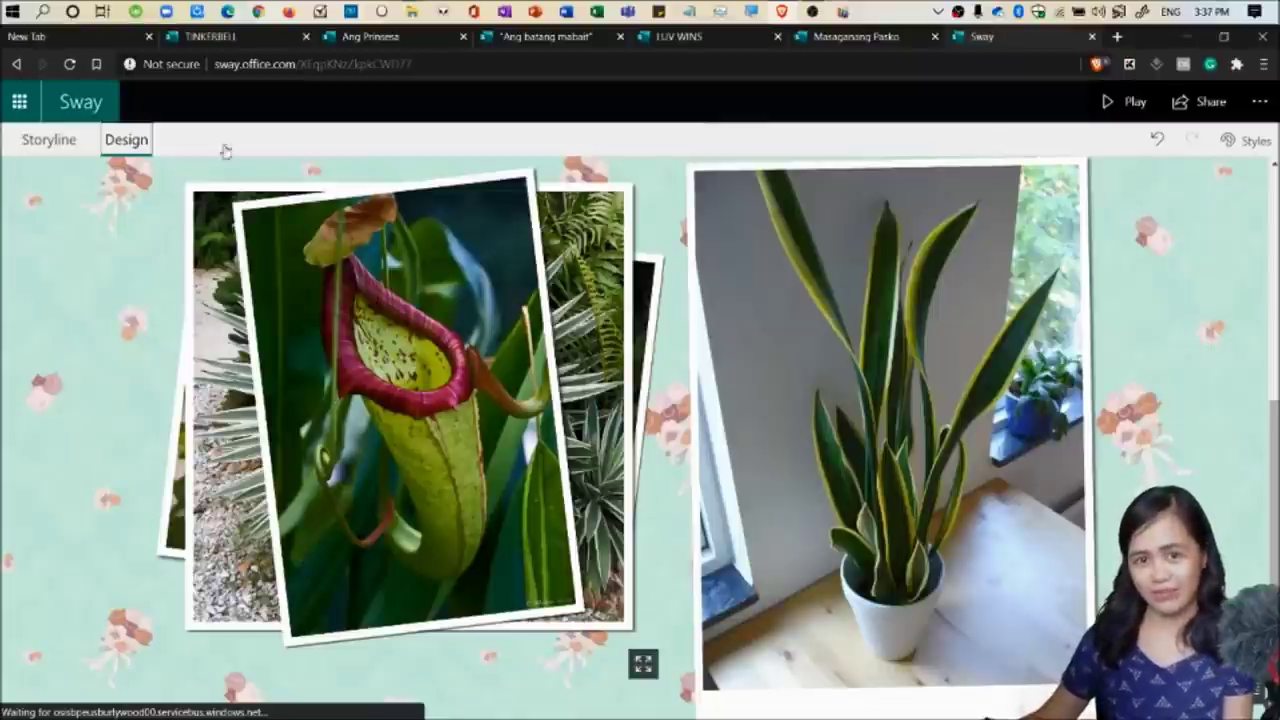
click(40, 142)
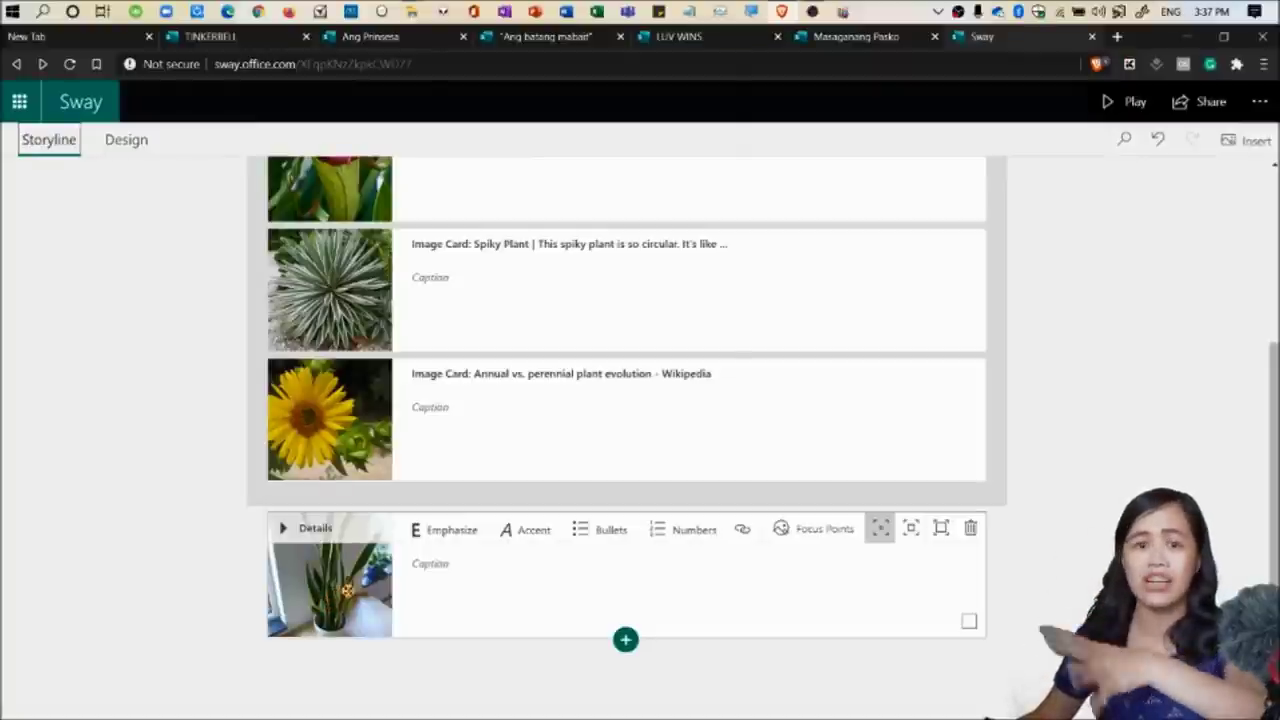
click(120, 145)
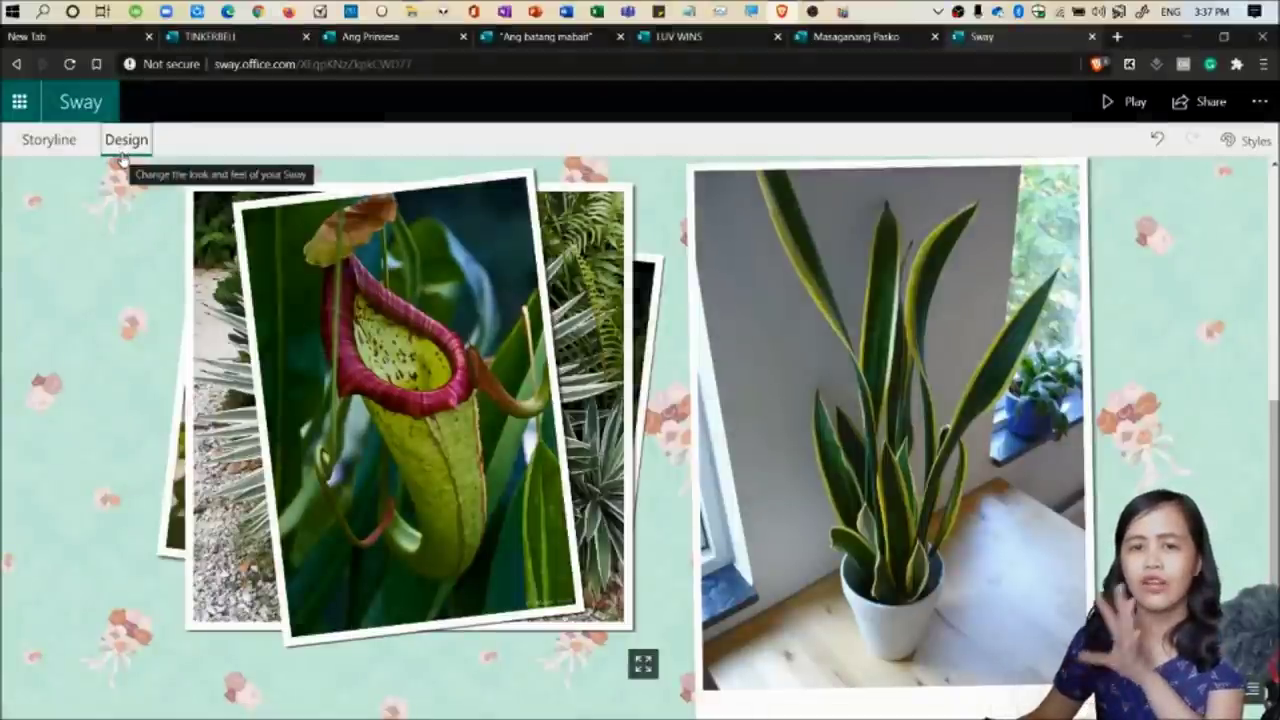
click(30, 146)
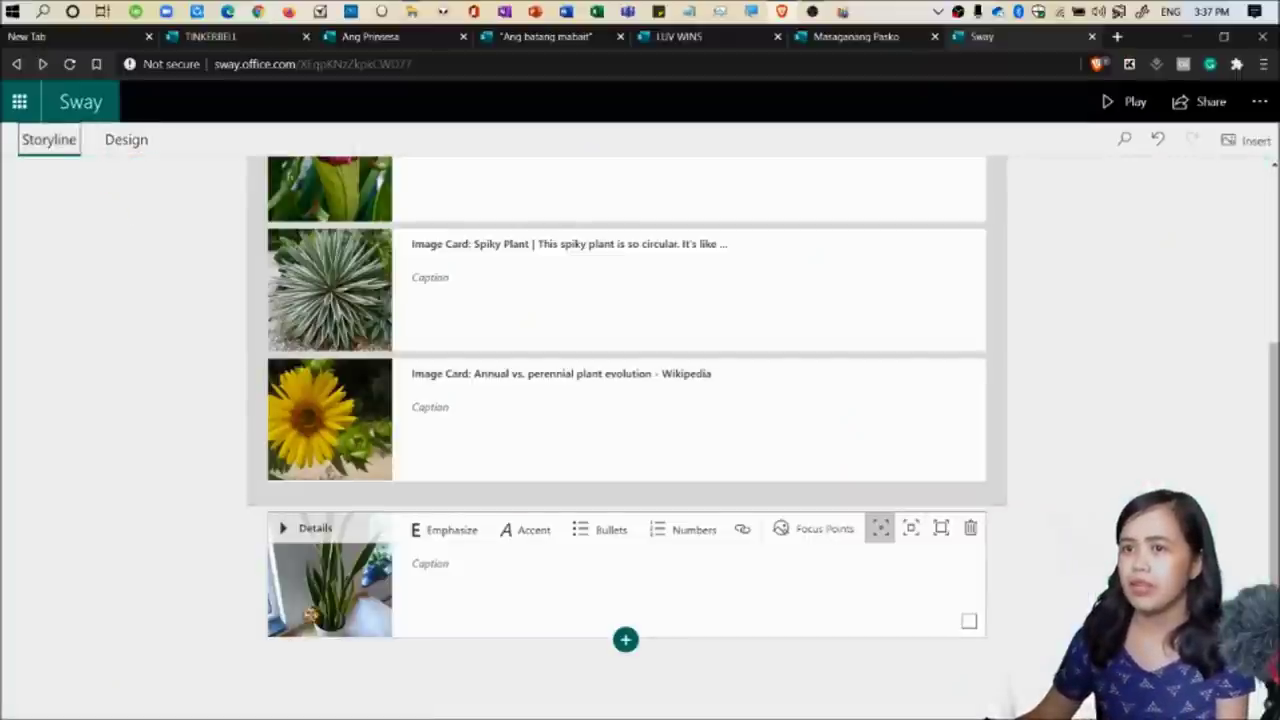
drag(330, 615, 318, 630)
scroll(434, 526, up, 3)
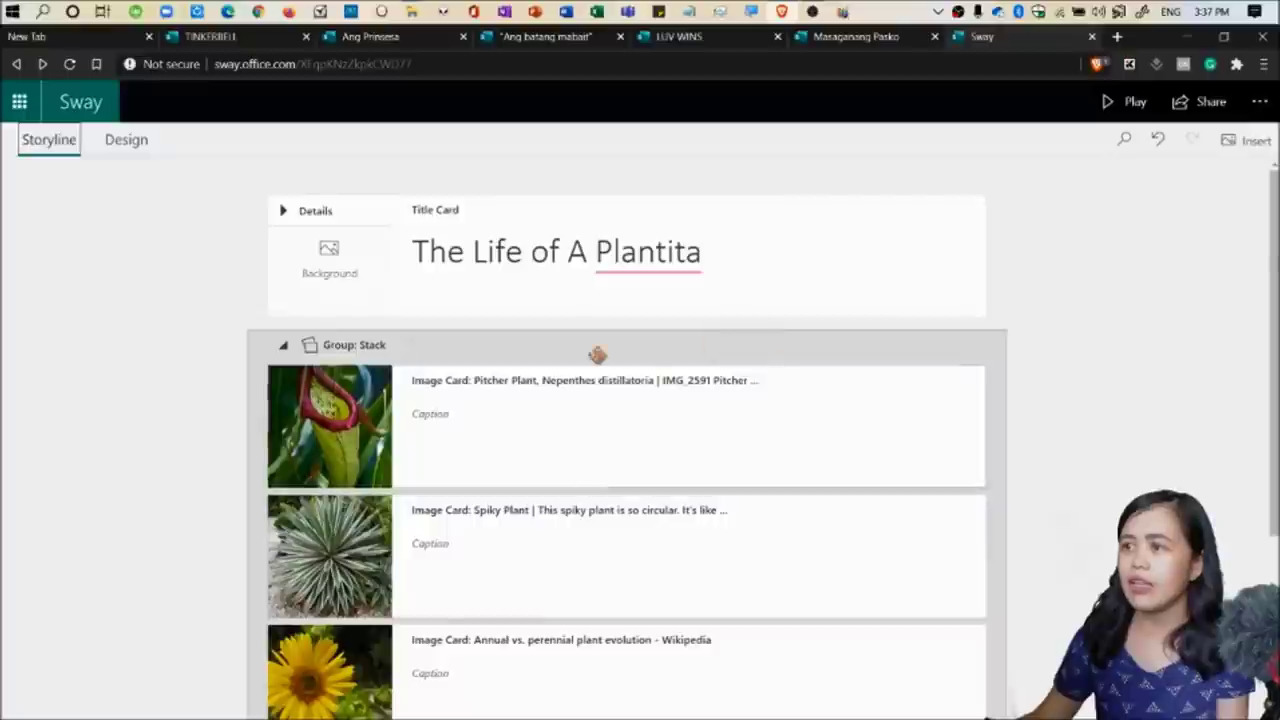
Insert an empty Comparison group after the title card.
click(296, 347)
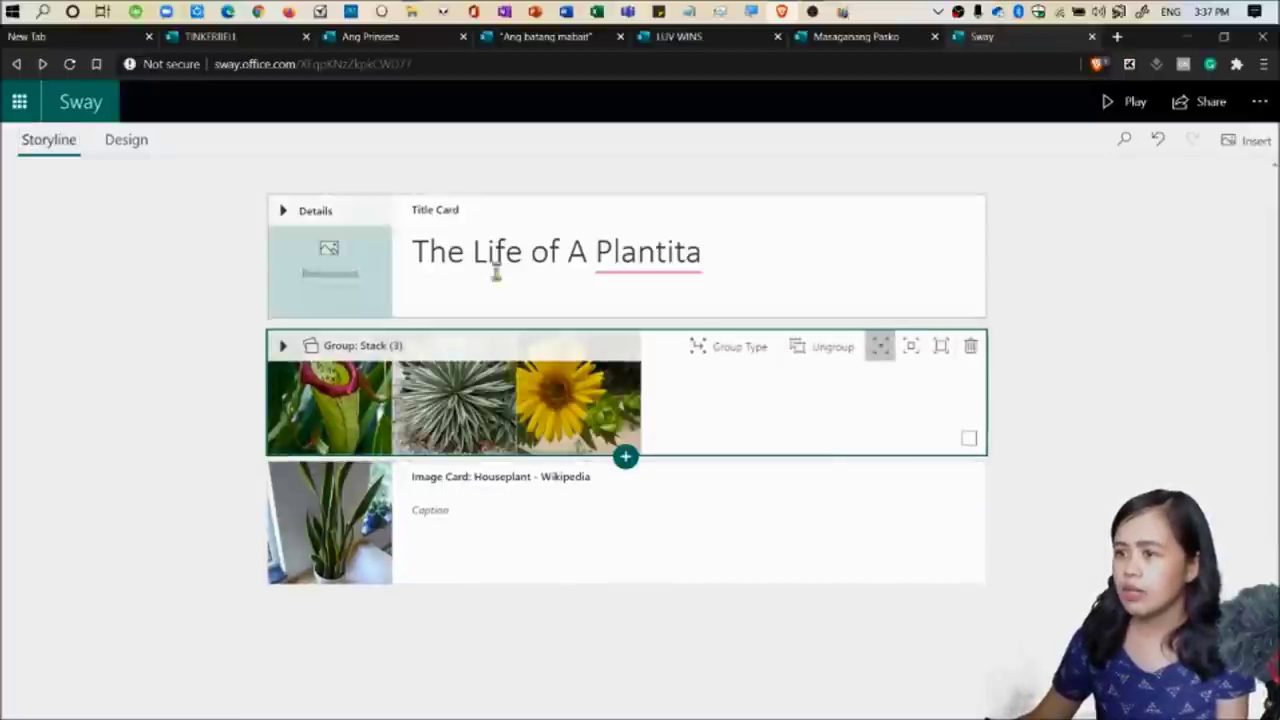
click(634, 262)
click(625, 320)
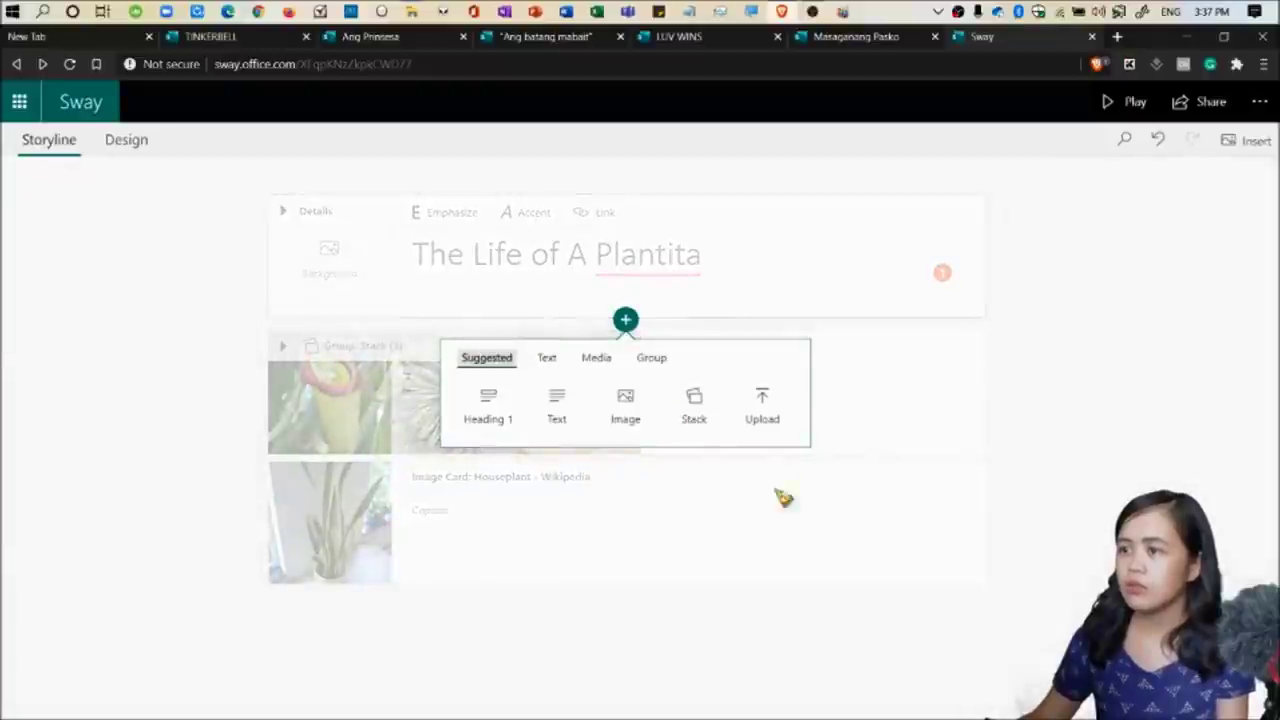
click(596, 358)
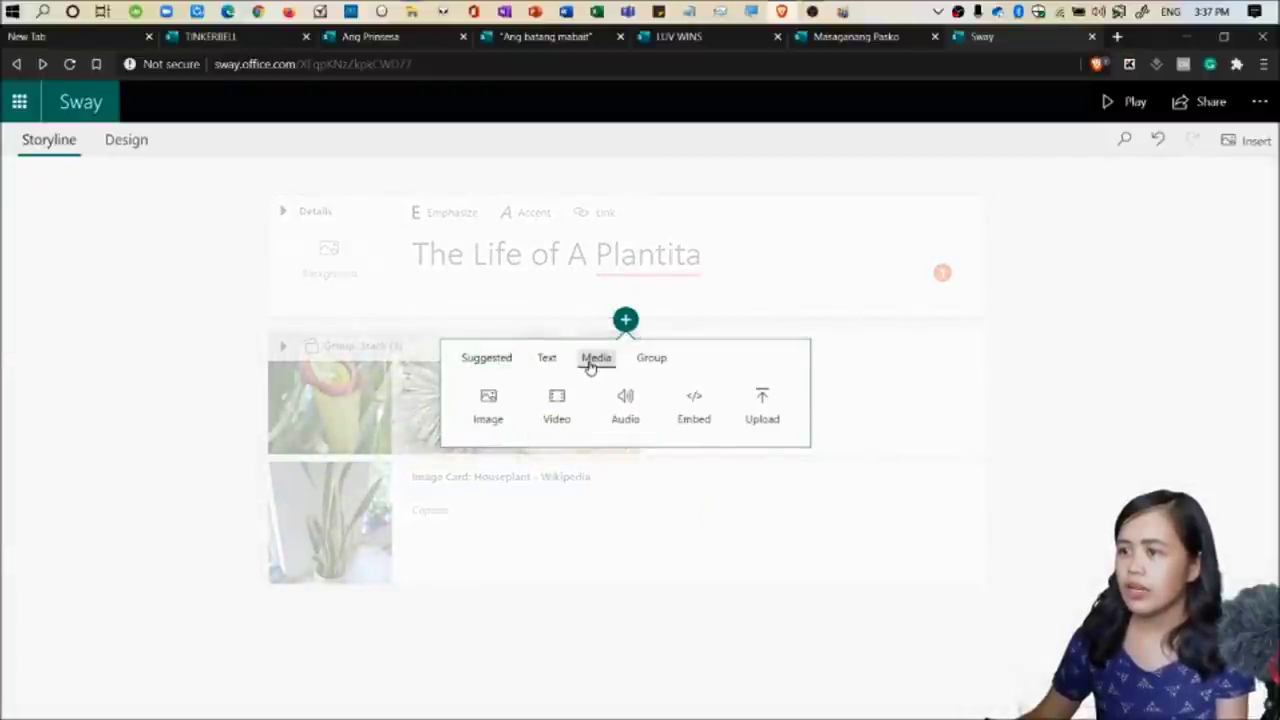
click(649, 360)
click(624, 405)
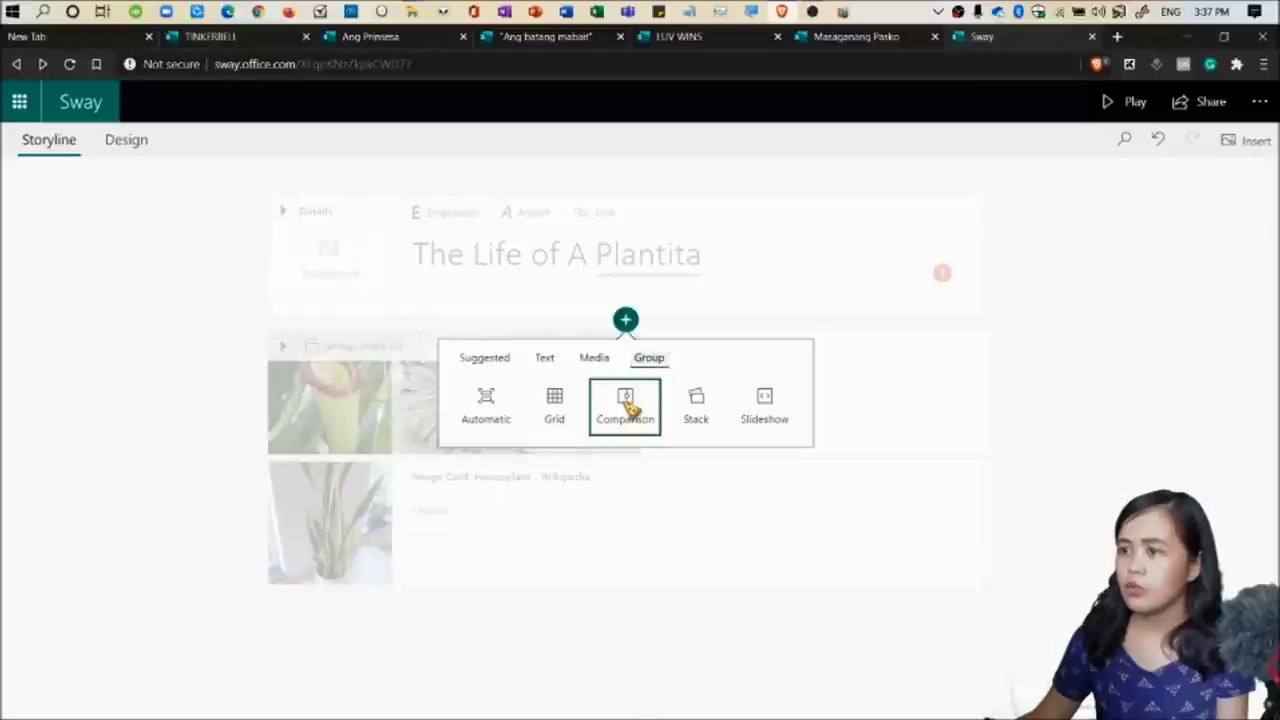
Move the sunflower image into the Comparison group, returning the pitcher plant to the Stack.
scroll(690, 510, down, 2)
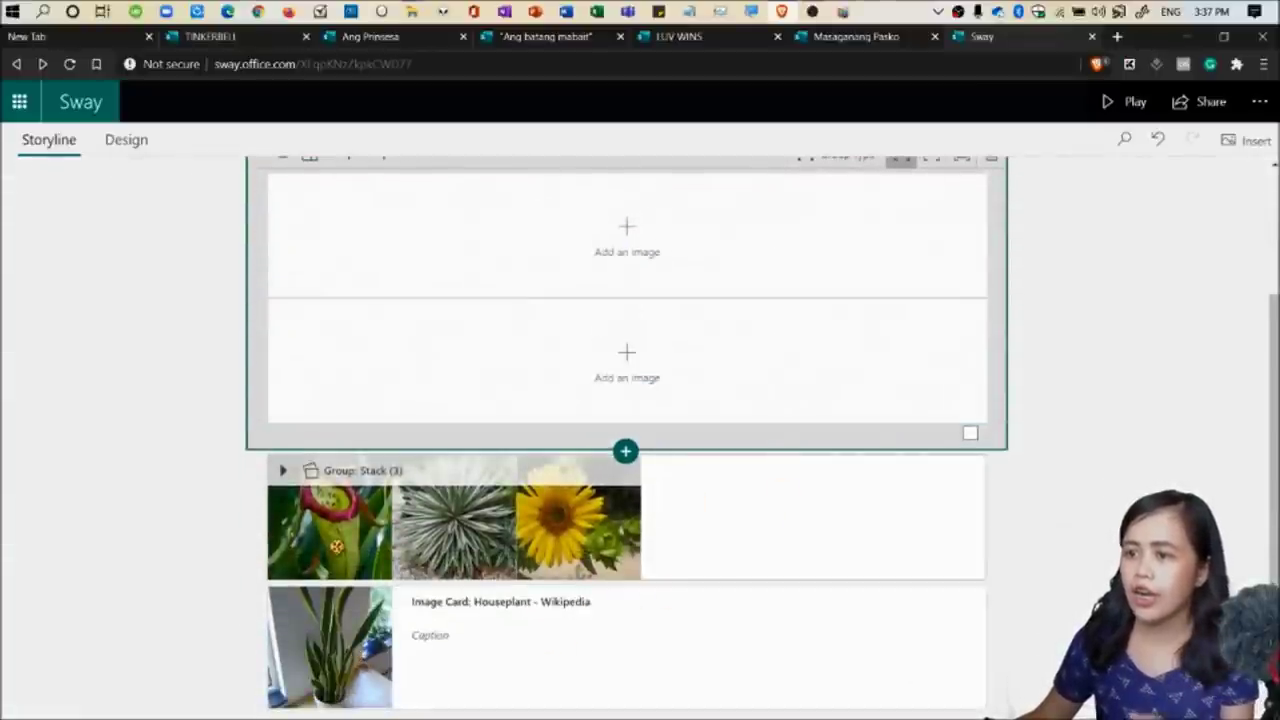
click(563, 512)
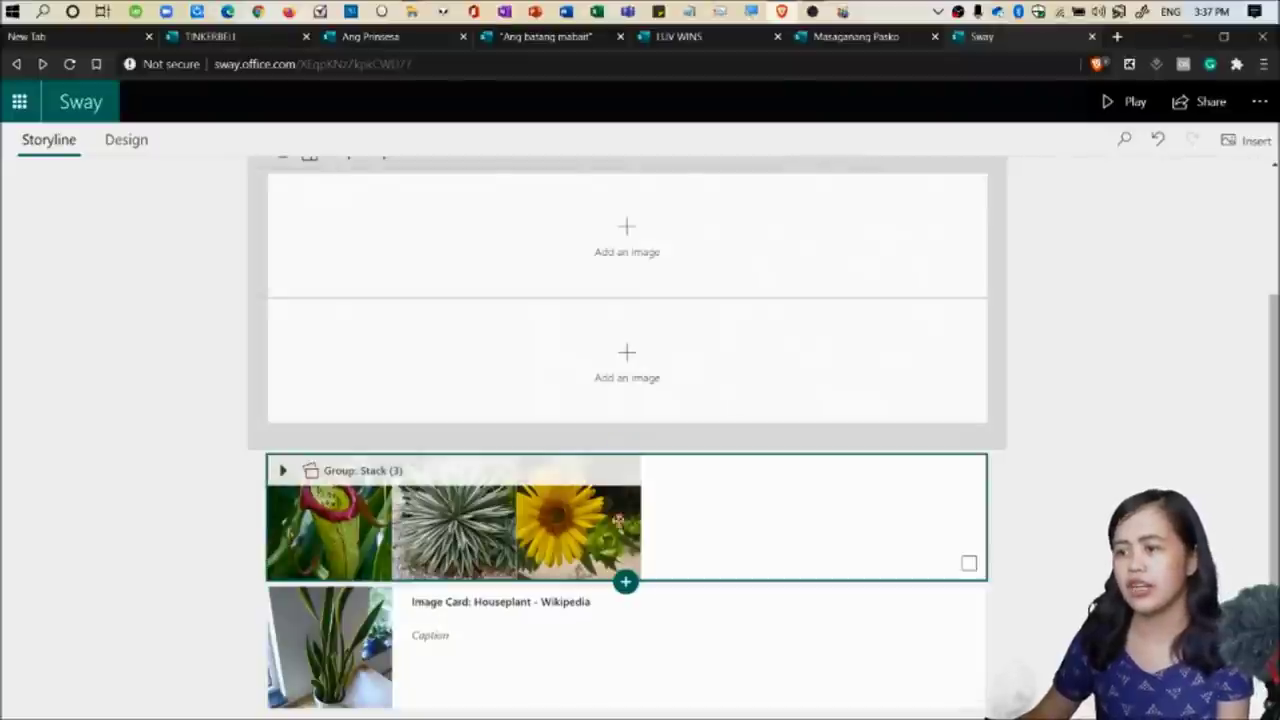
drag(563, 512, 584, 243)
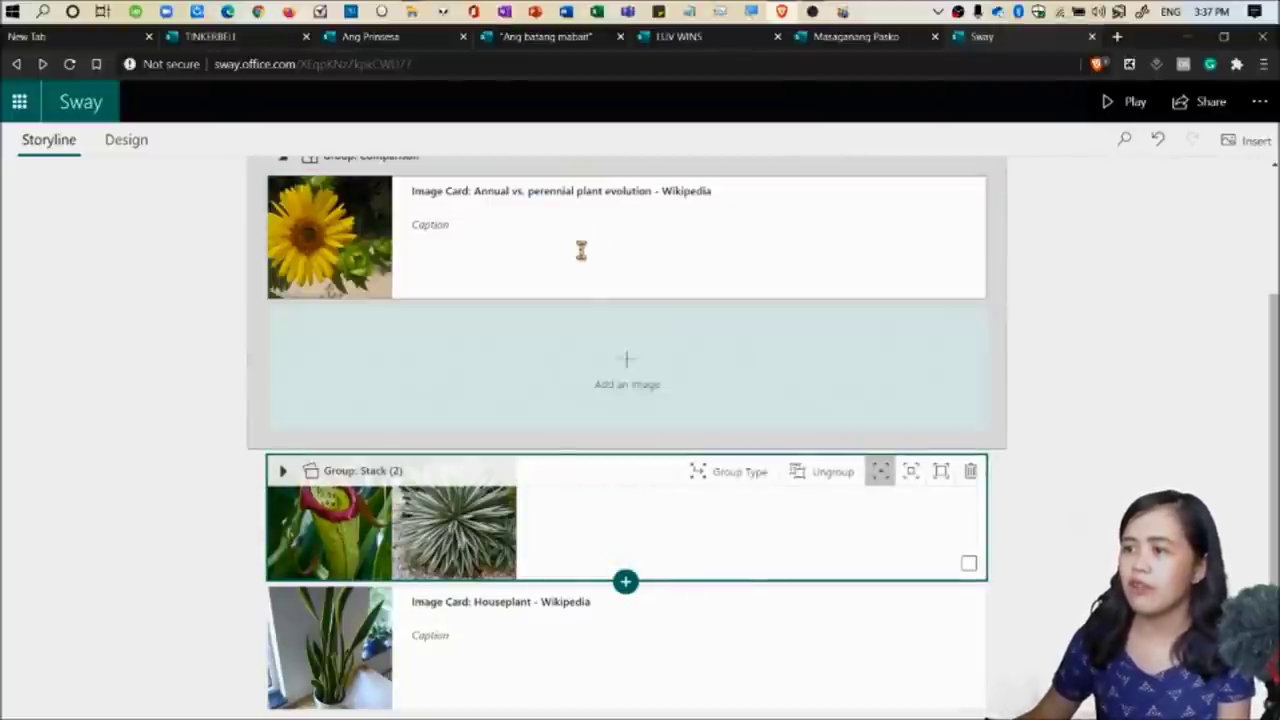
drag(323, 554, 510, 392)
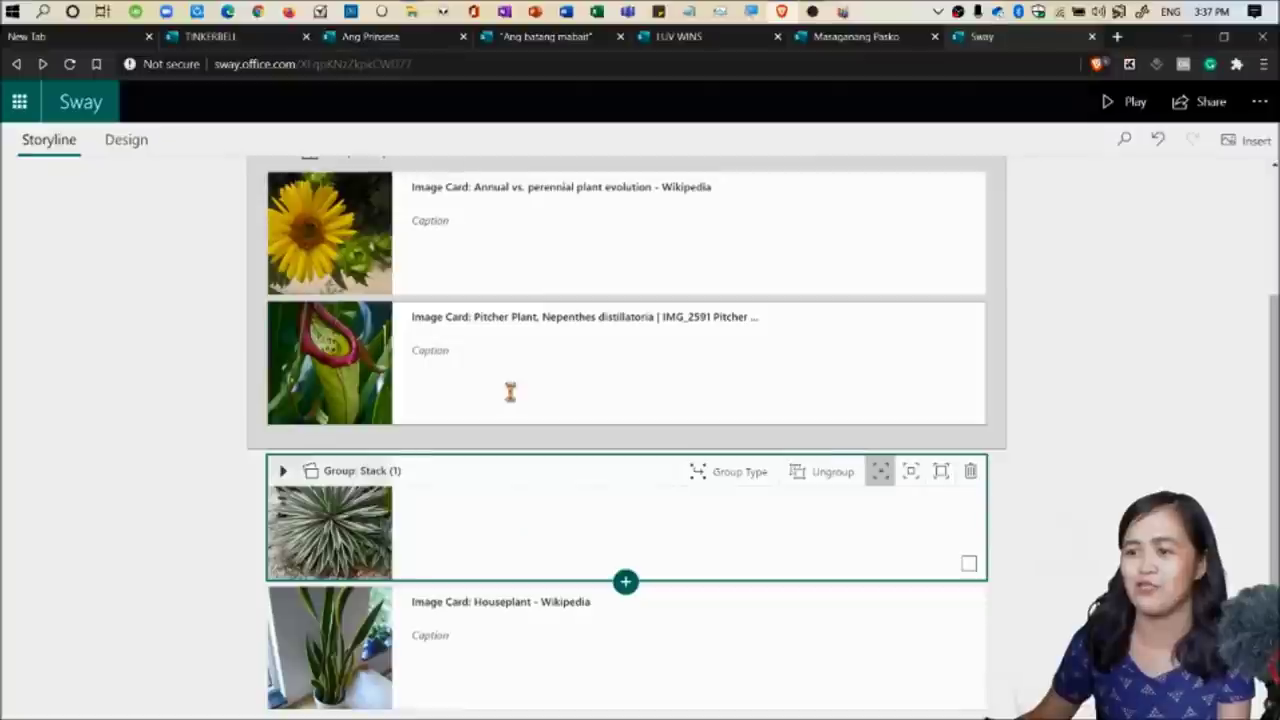
drag(403, 340, 421, 503)
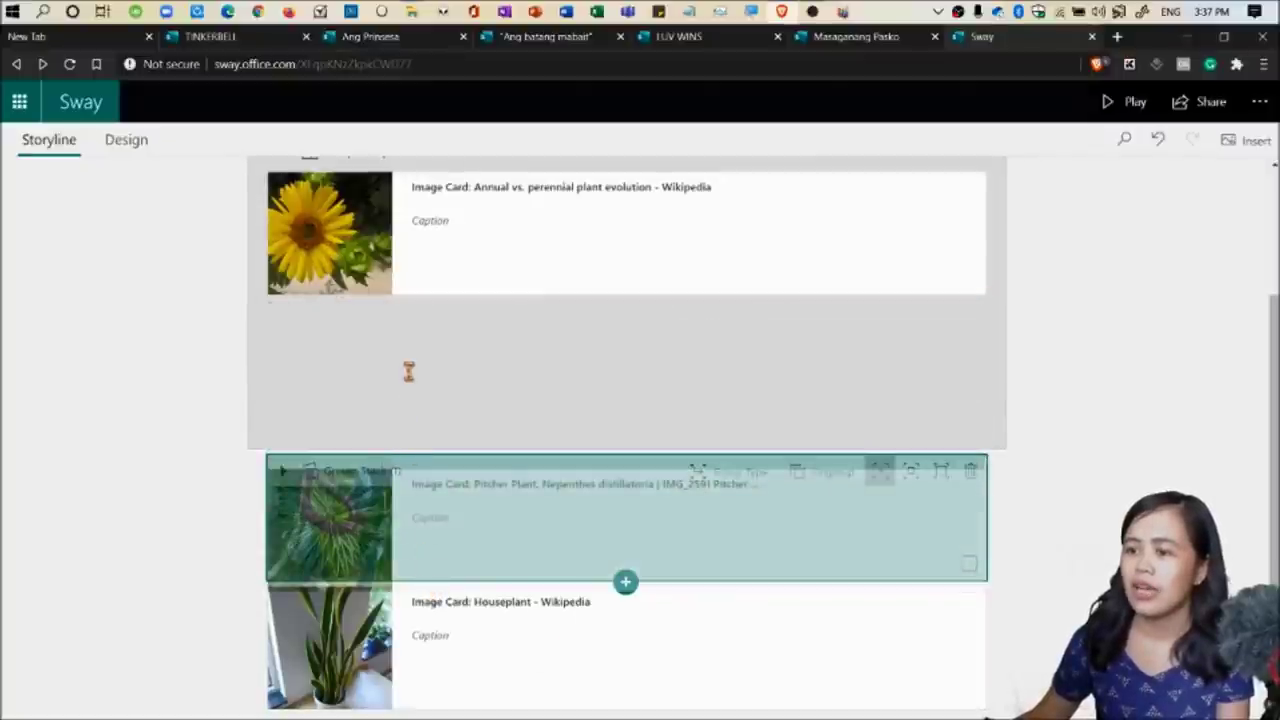
drag(408, 371, 394, 617)
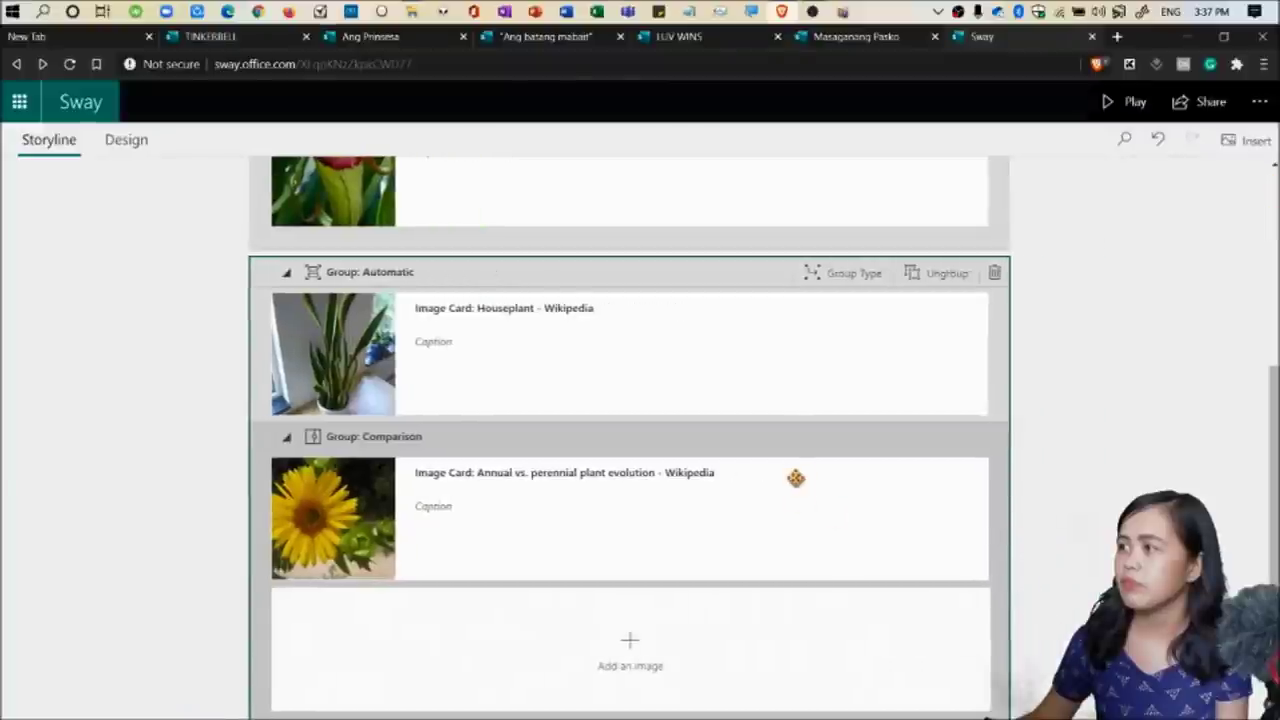
Move the Houseplant card into the Comparison group.
scroll(795, 478, up, 3)
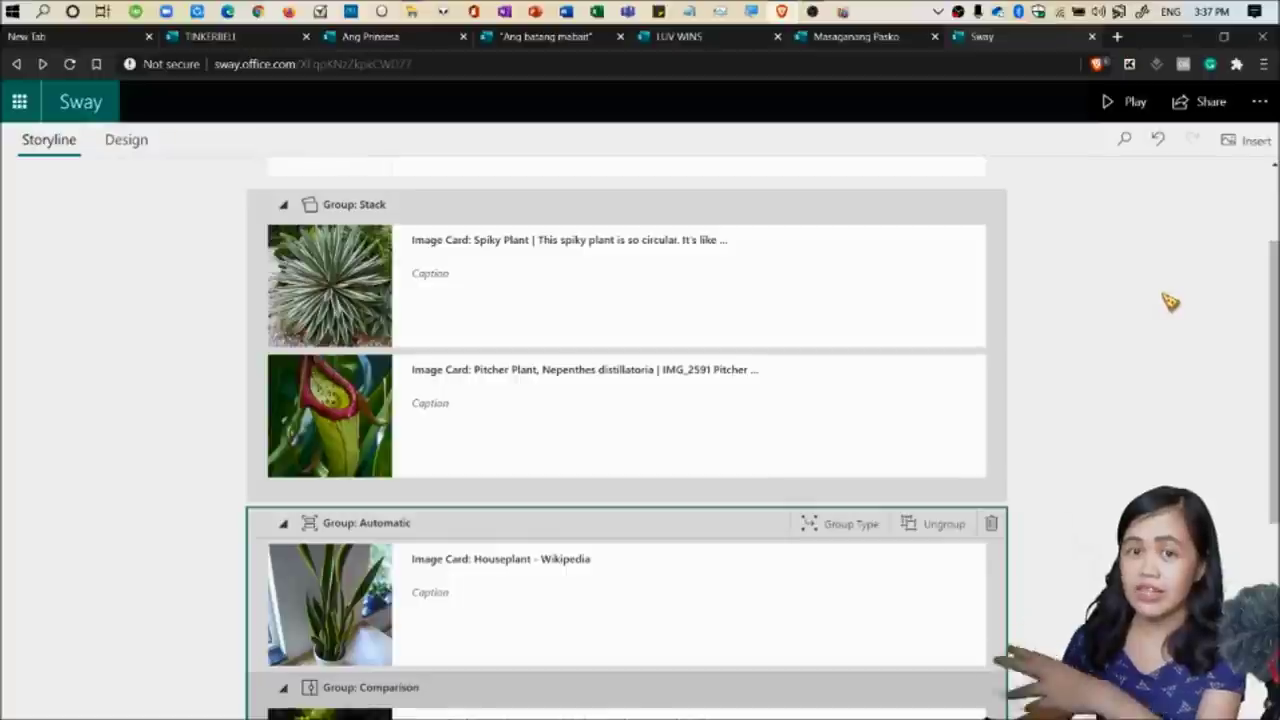
scroll(1176, 347, down, 1)
drag(434, 200, 433, 652)
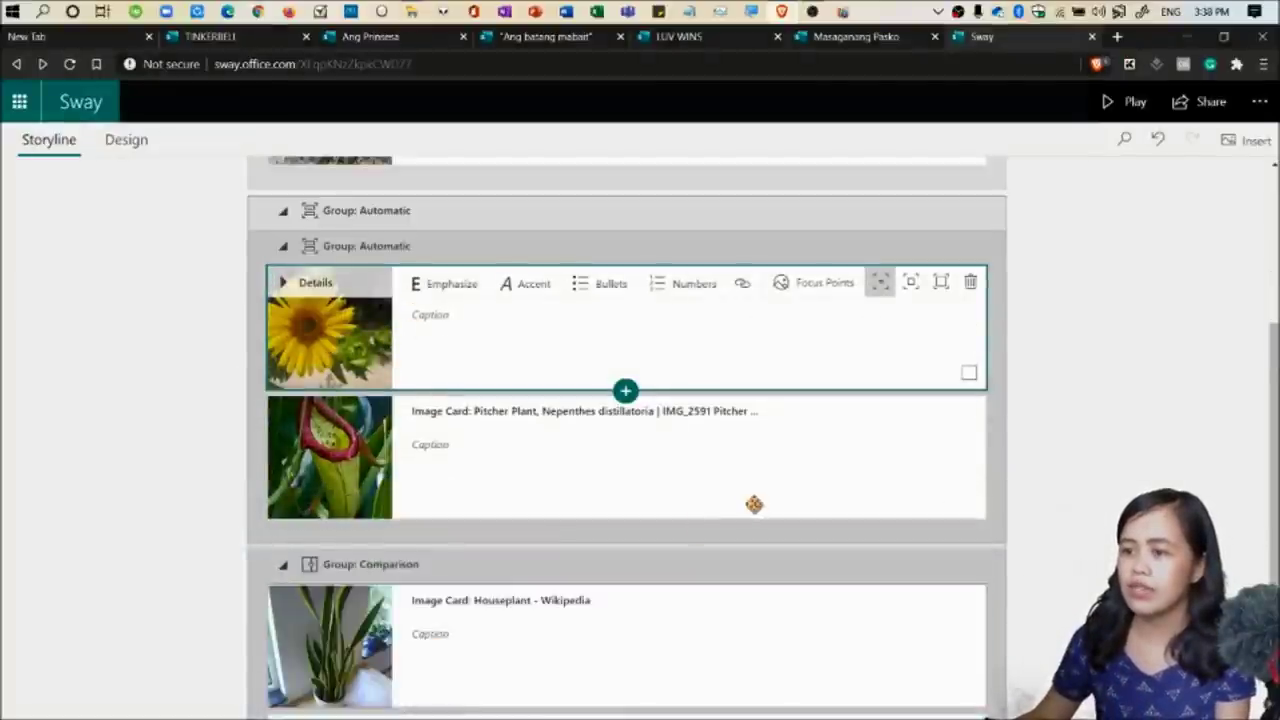
Delete the outer Automatic group, then undo the deletion to restore it.
scroll(757, 500, up, 5)
scroll(623, 354, down, 4)
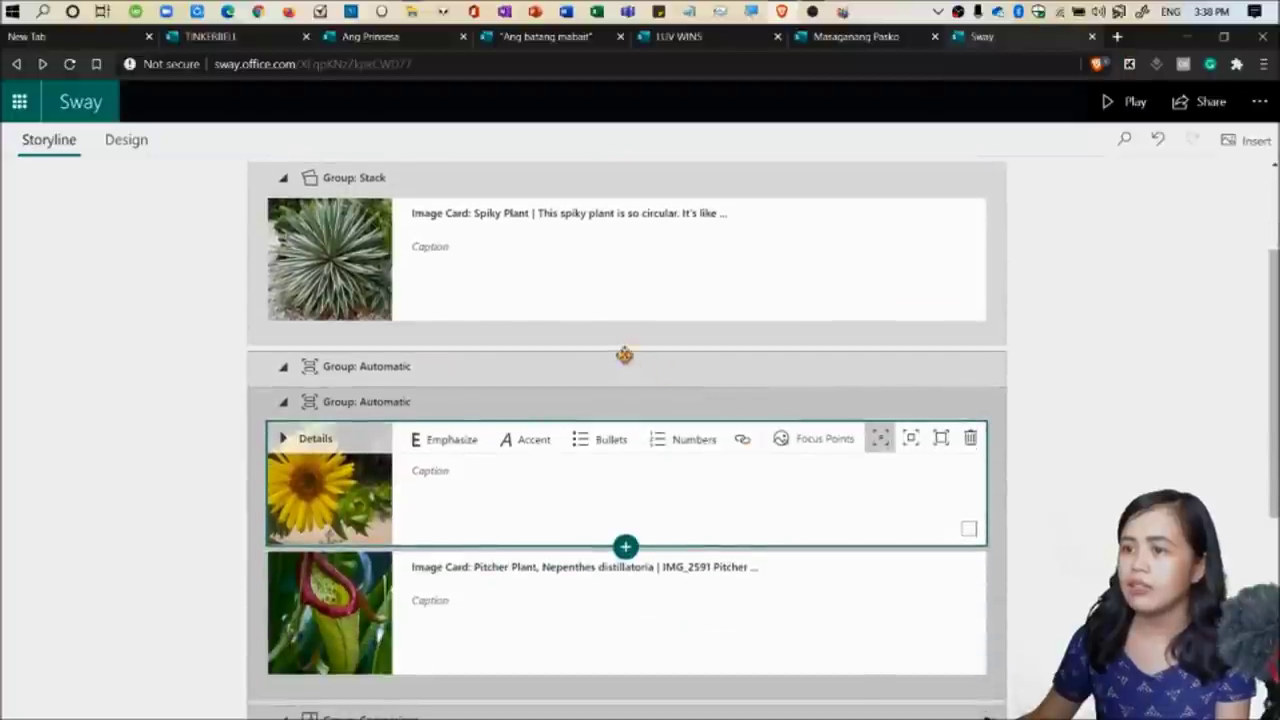
click(694, 371)
scroll(215, 378, up, 2)
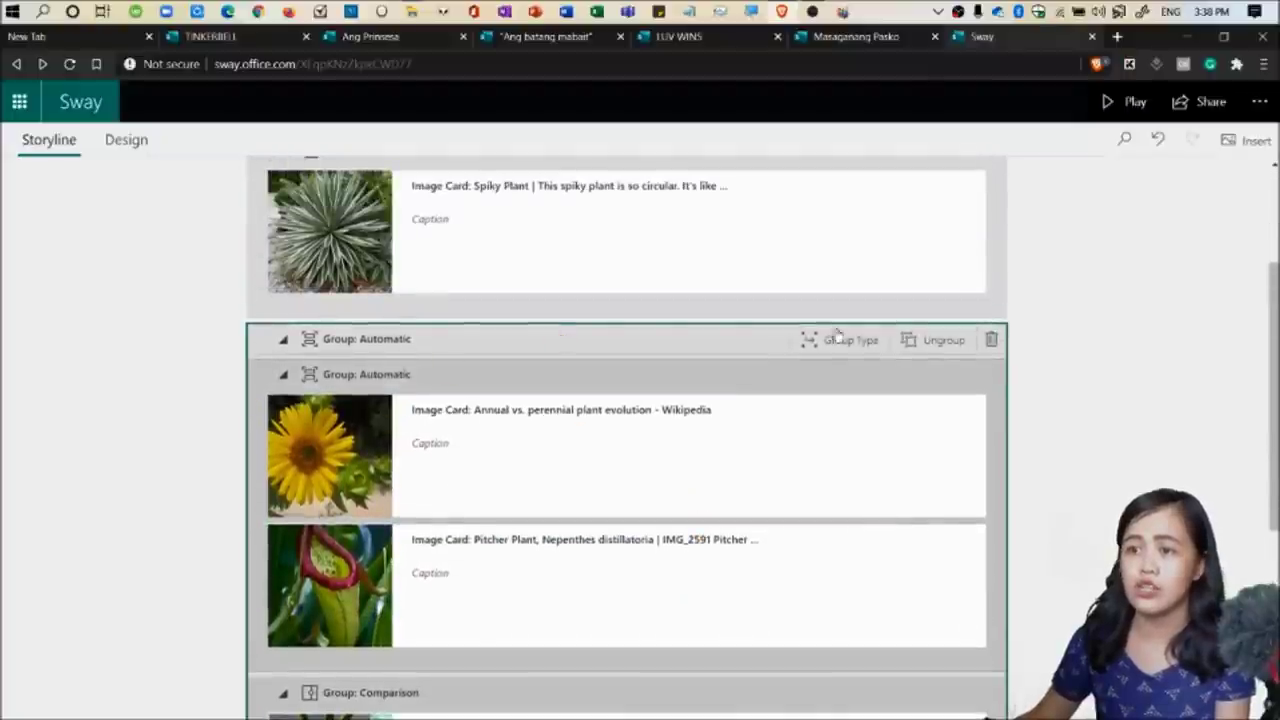
click(989, 342)
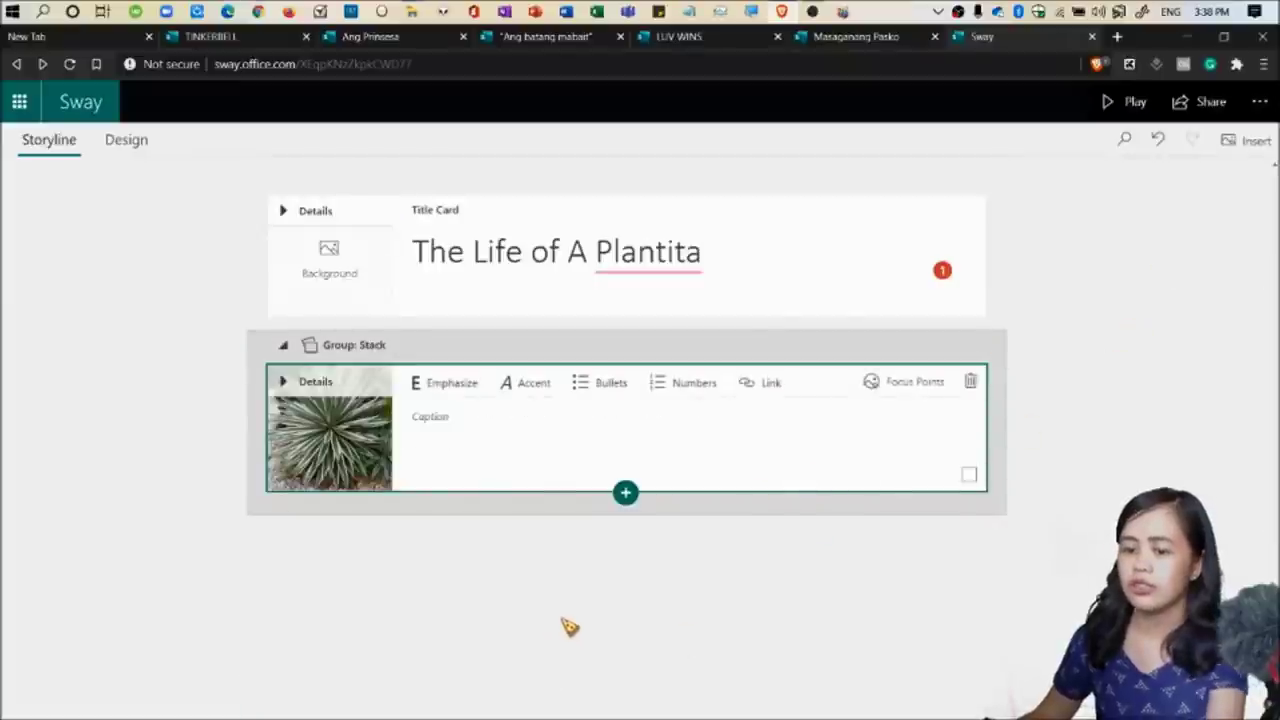
key(ctrl+z)
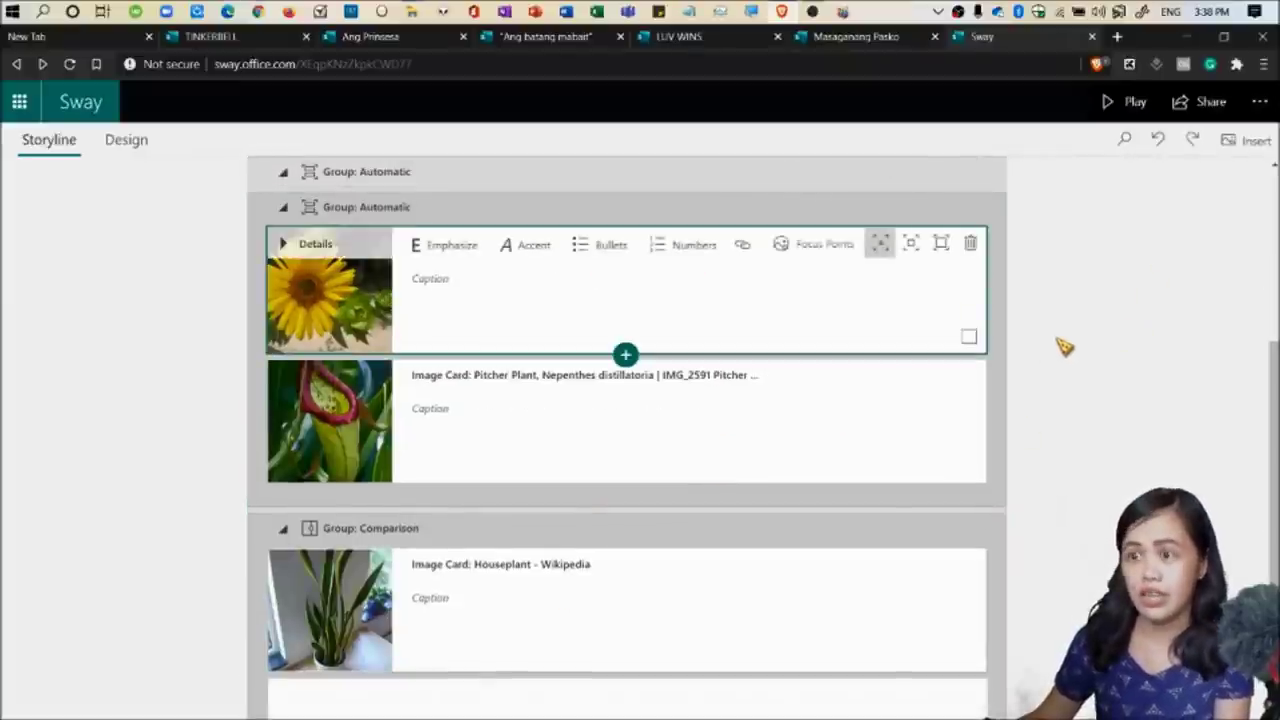
Ungroup the nested group and move the Spiky Plant card below the Houseplant card.
scroll(1060, 345, up, 2)
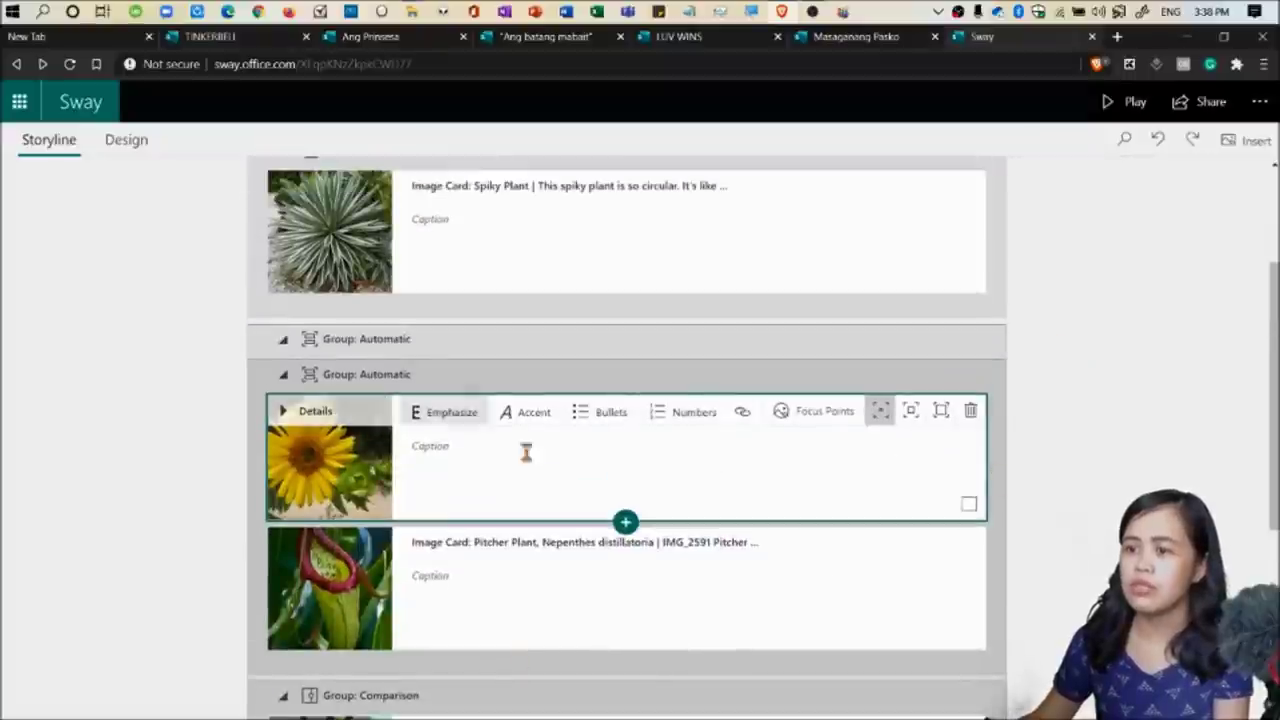
click(380, 338)
drag(352, 203, 389, 632)
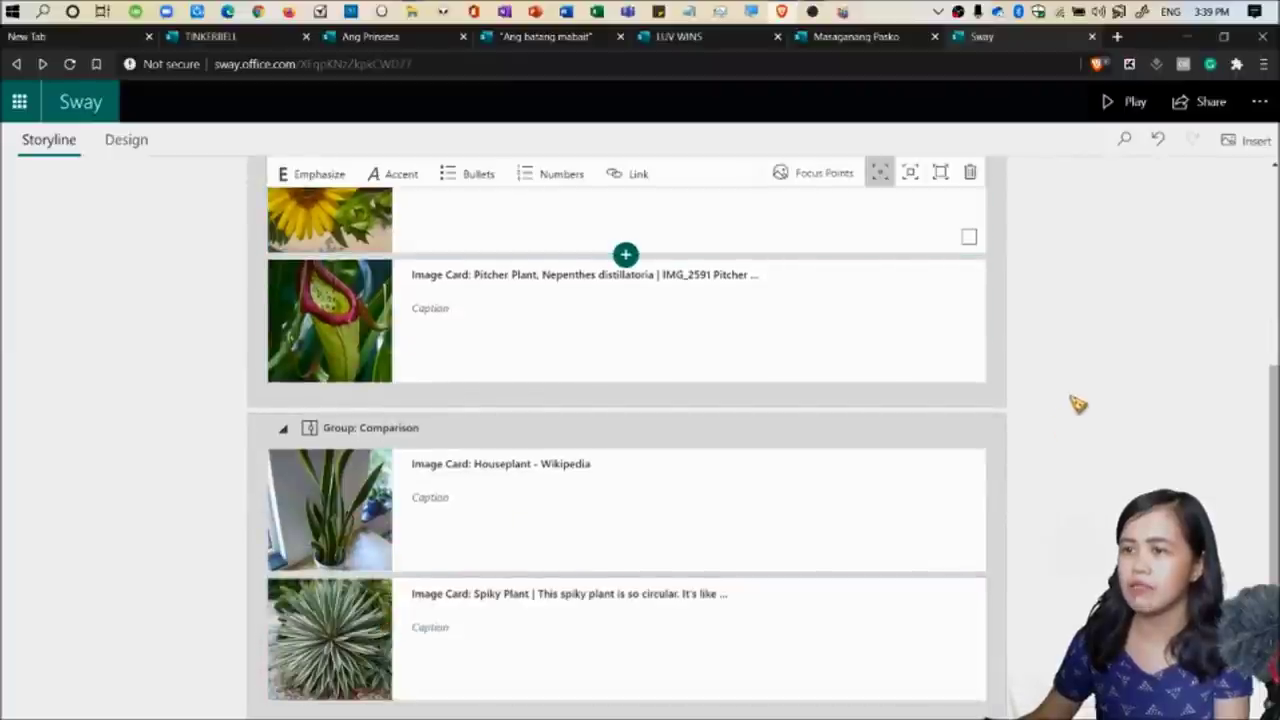
Delete the now-empty Stack group.
scroll(1078, 404, up, 4)
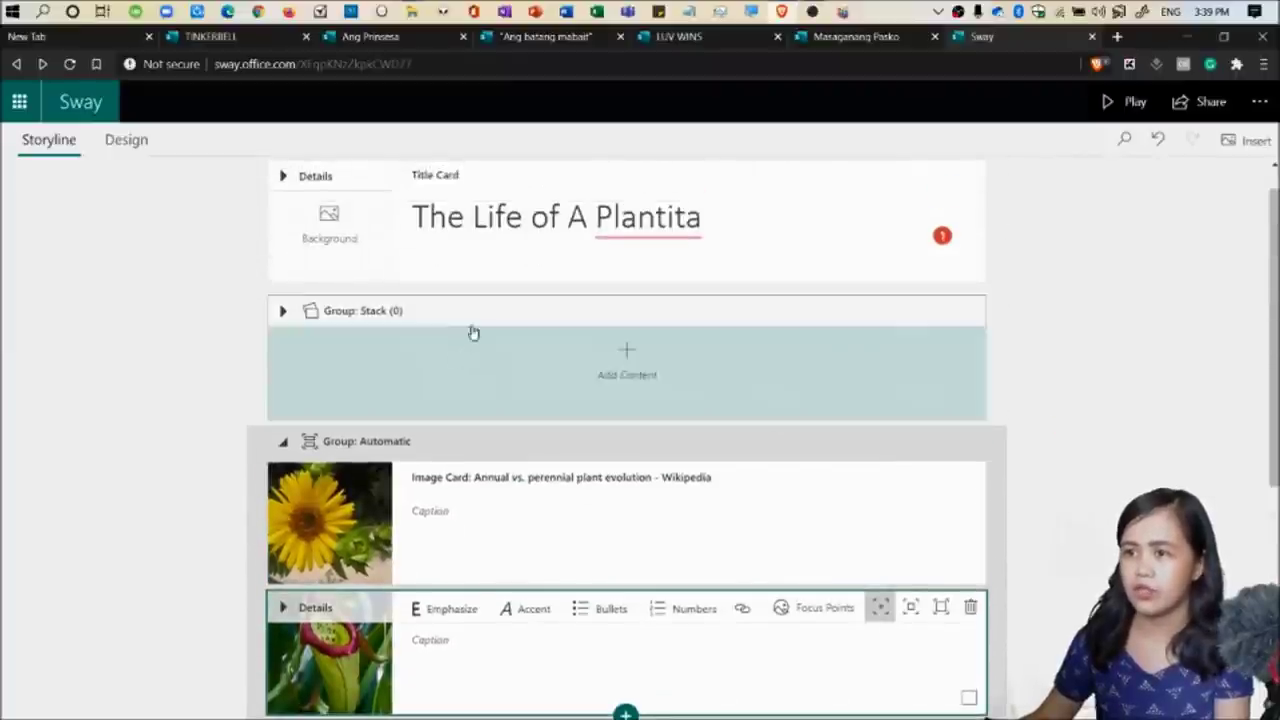
click(476, 316)
click(968, 311)
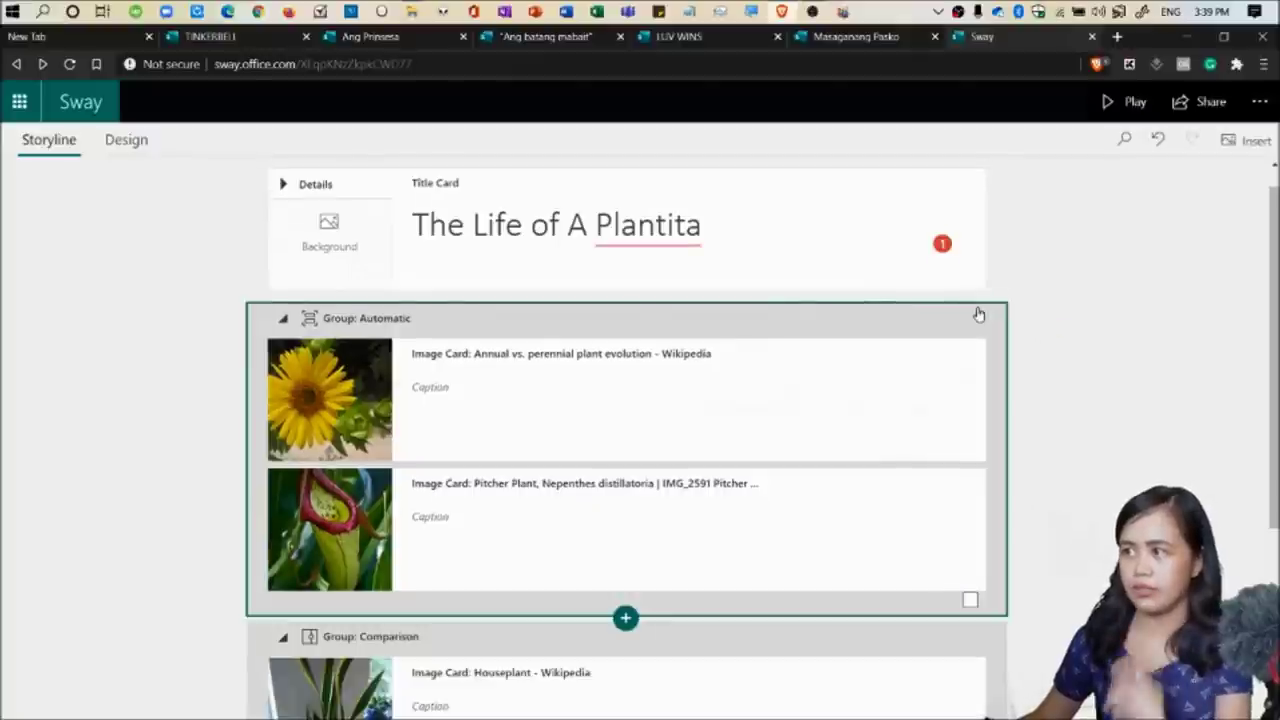
In the Design preview, slide the comparison divider back and forth between the snake plant and agave.
click(126, 142)
scroll(1210, 310, down, 3)
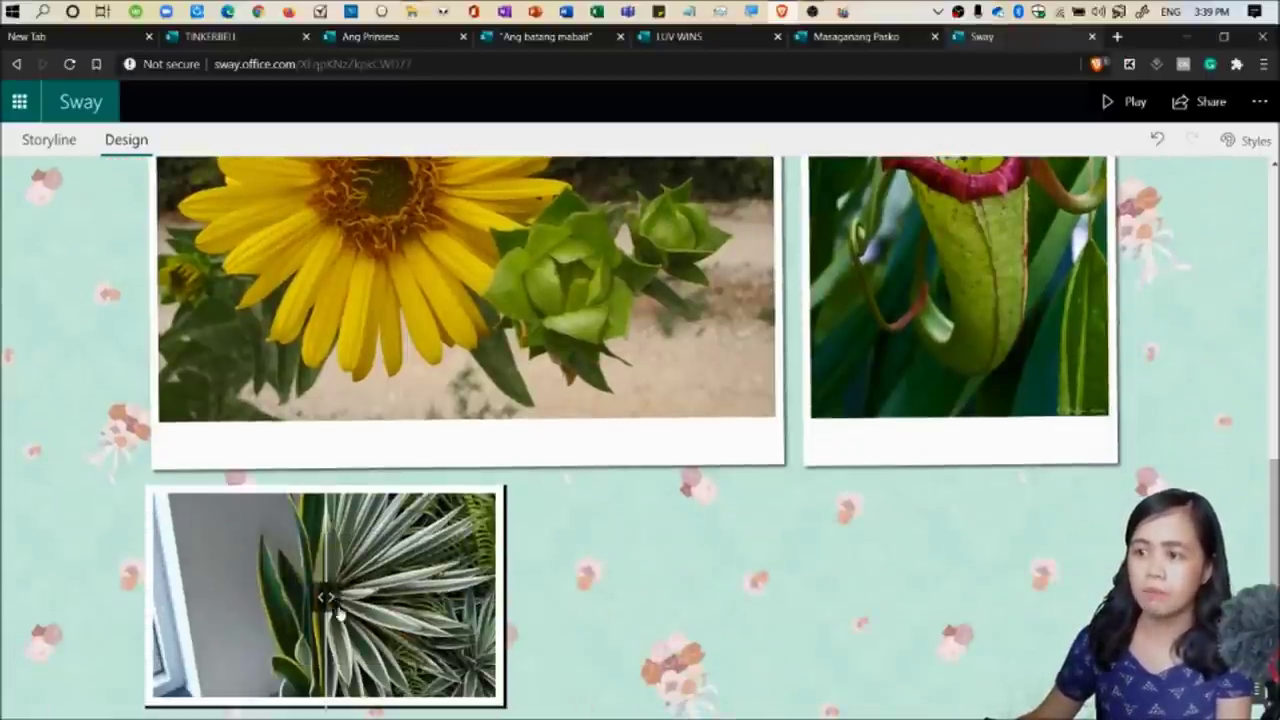
click(366, 607)
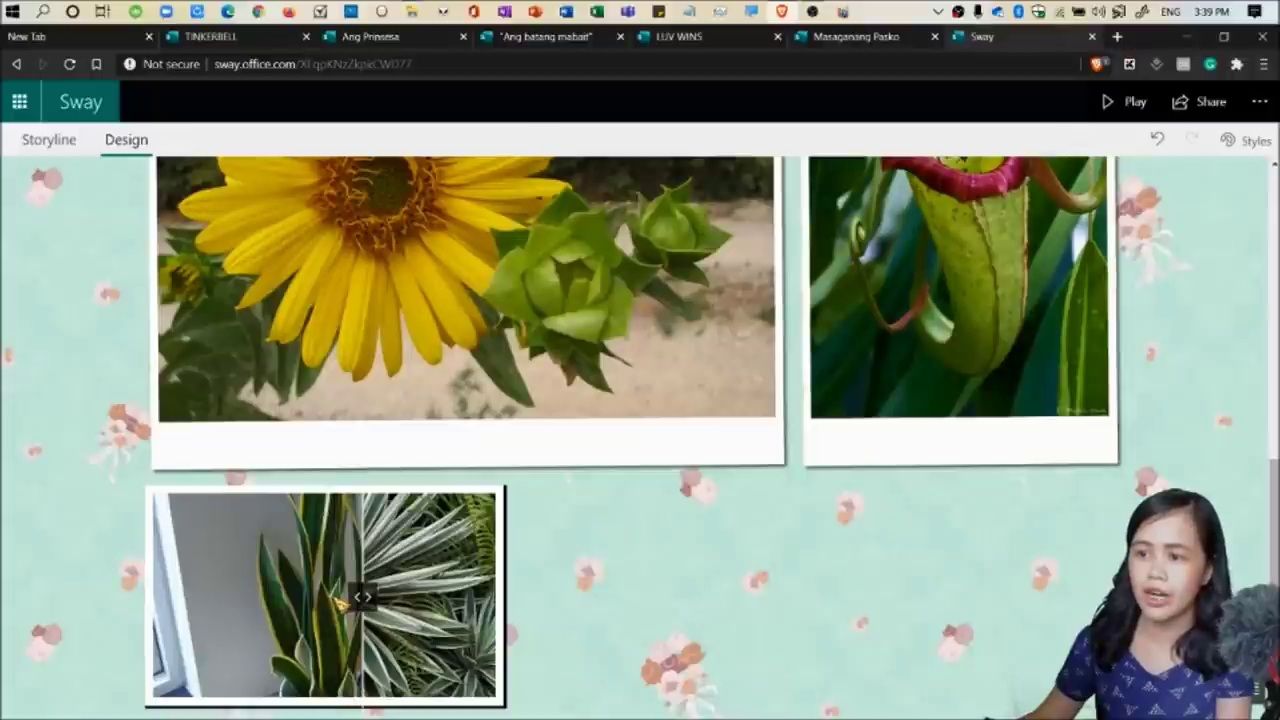
drag(388, 606, 434, 640)
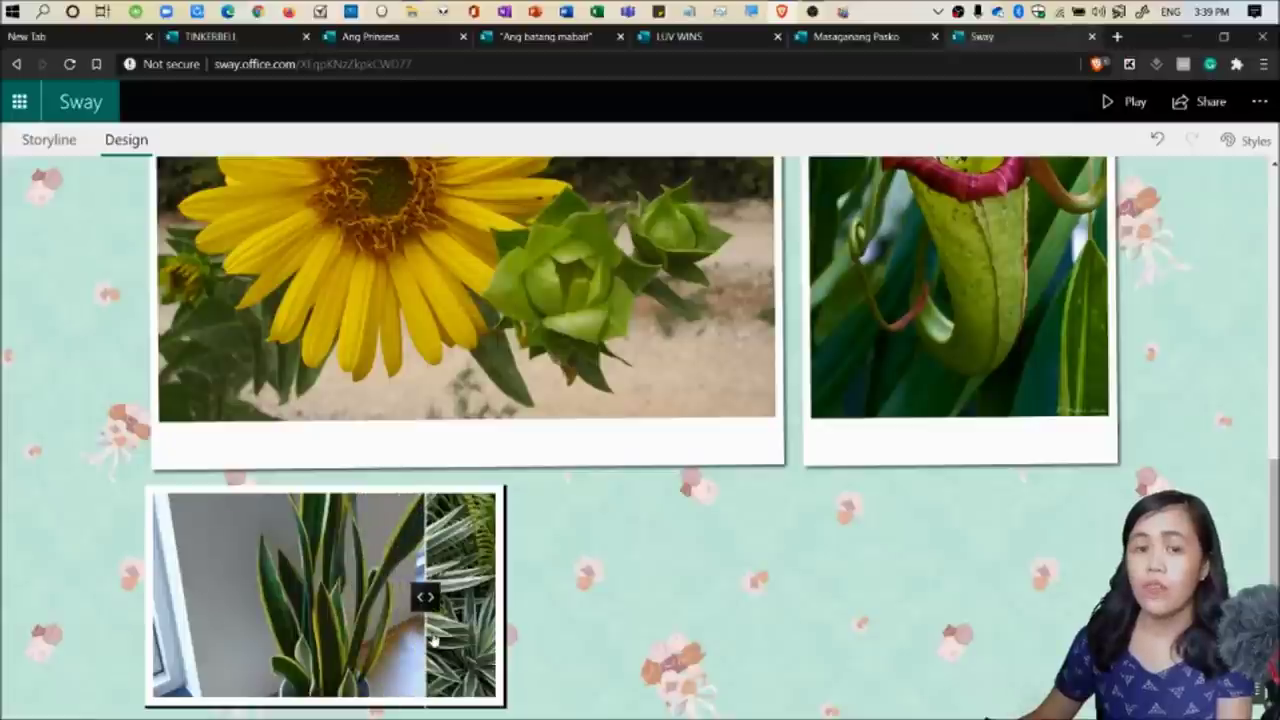
drag(425, 598, 468, 598)
drag(474, 655, 312, 640)
scroll(843, 632, up, 3)
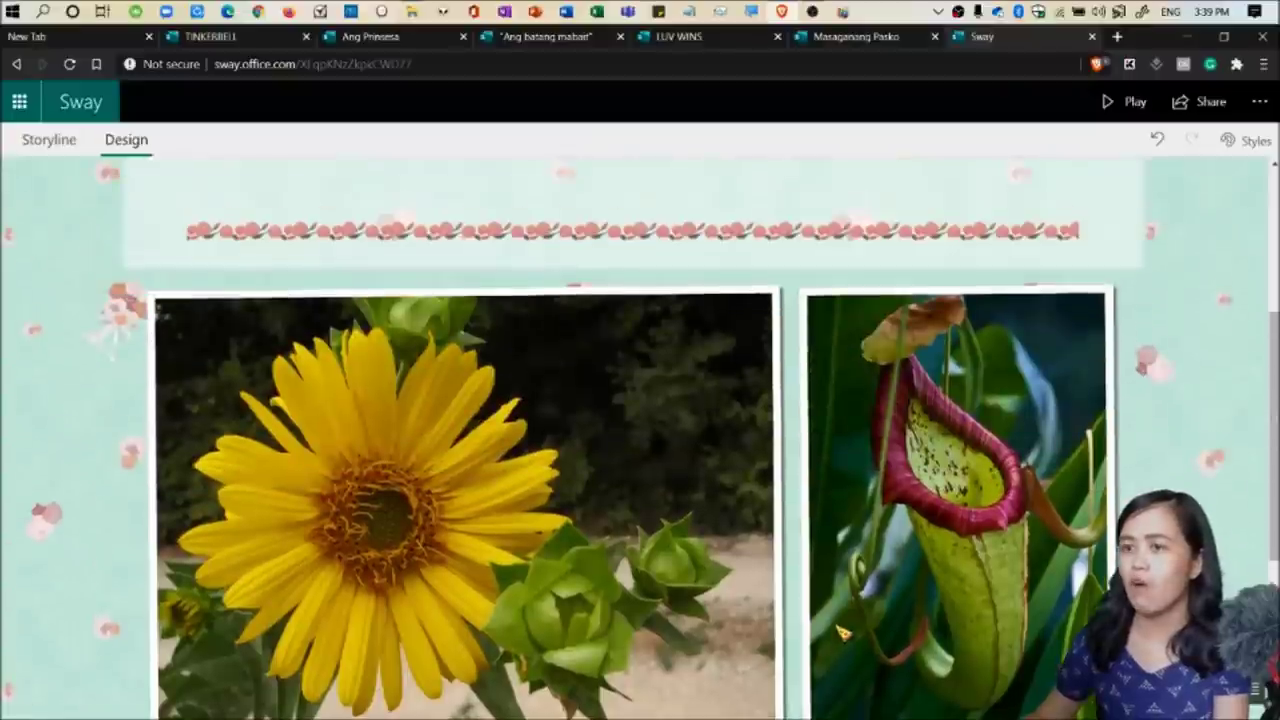
scroll(843, 632, up, 5)
Insert a Slideshow group under the title card and move the sunflower and Pitcher Plant cards into it.
click(50, 141)
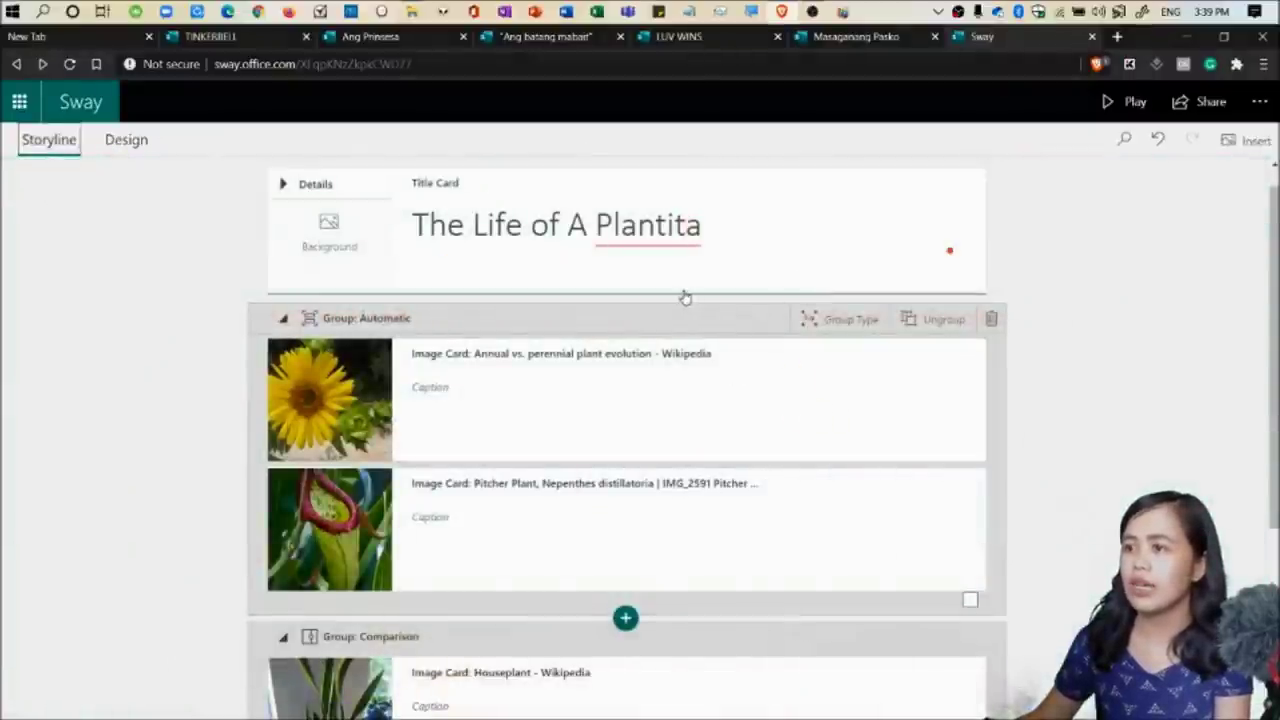
click(626, 282)
click(625, 292)
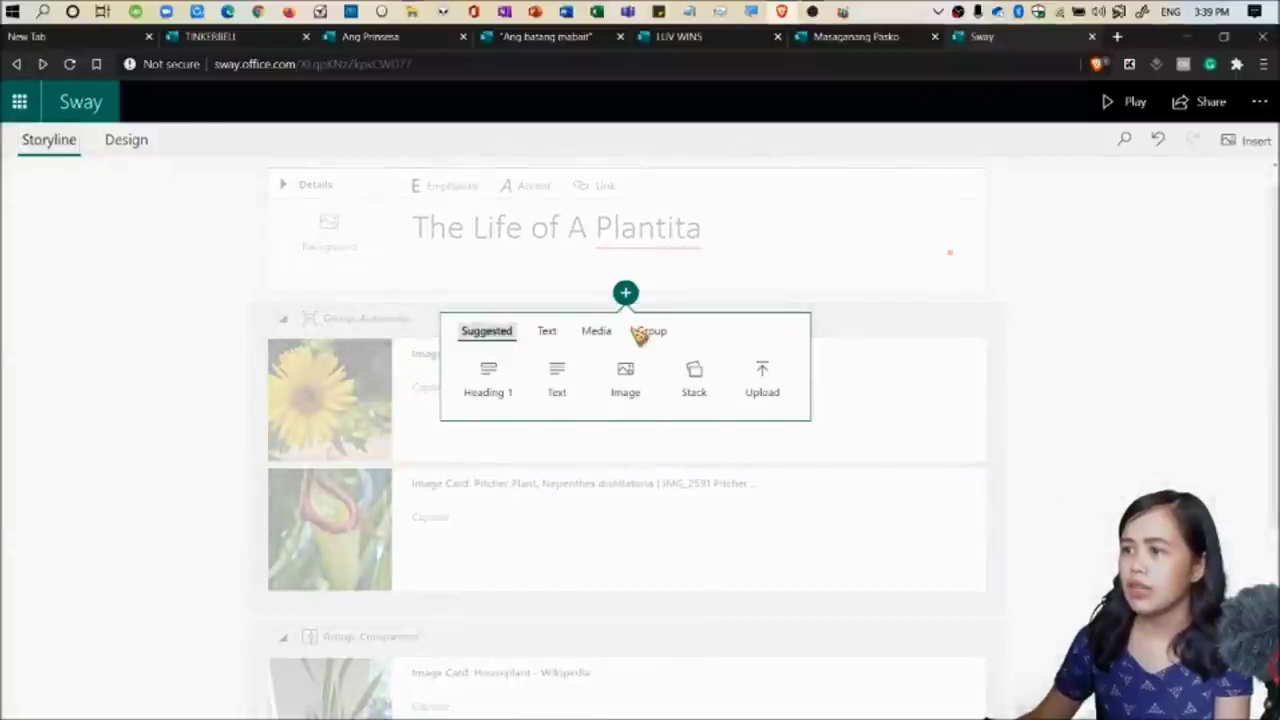
click(648, 331)
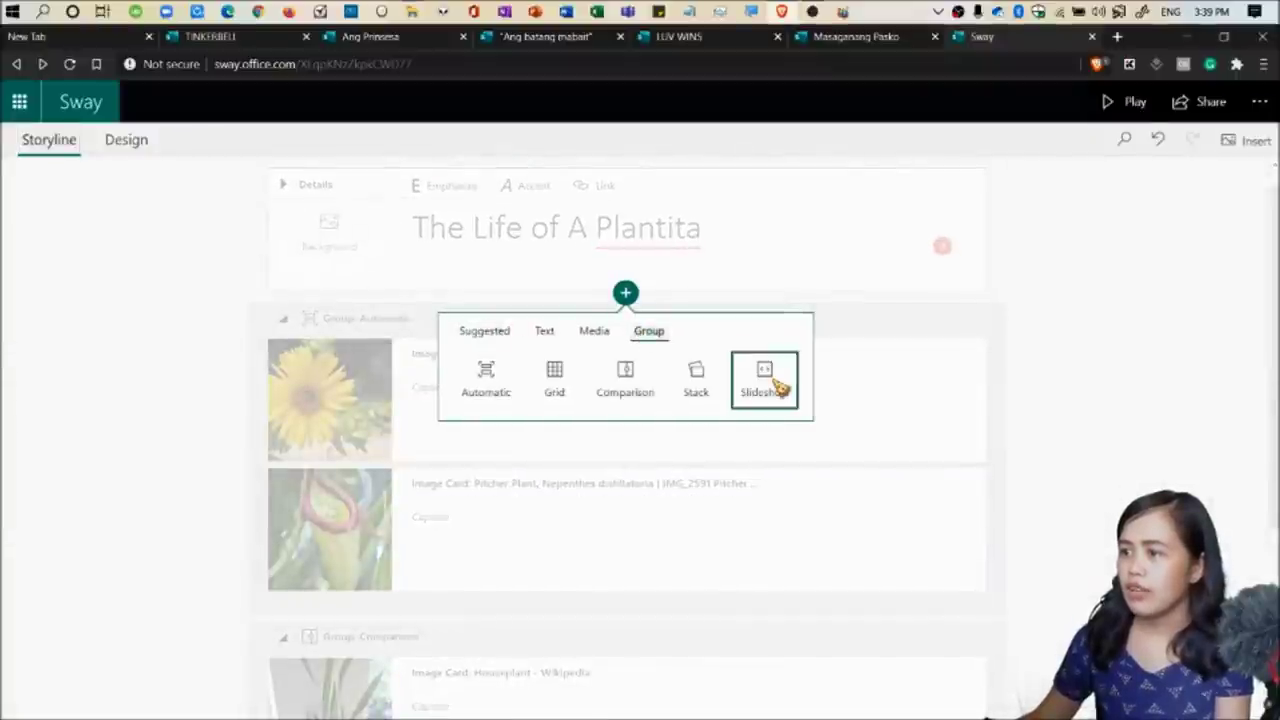
click(768, 375)
drag(400, 578, 381, 390)
drag(326, 614, 400, 418)
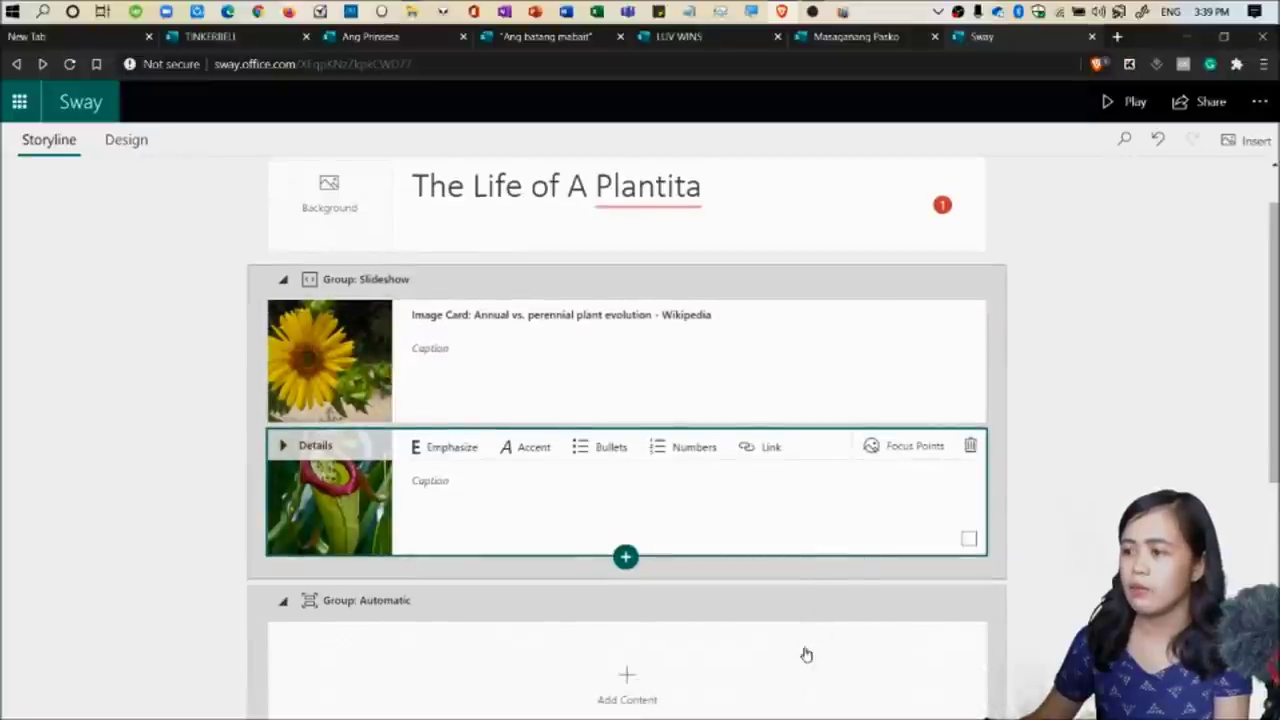
Delete the empty Automatic group.
scroll(806, 654, down, 2)
click(826, 486)
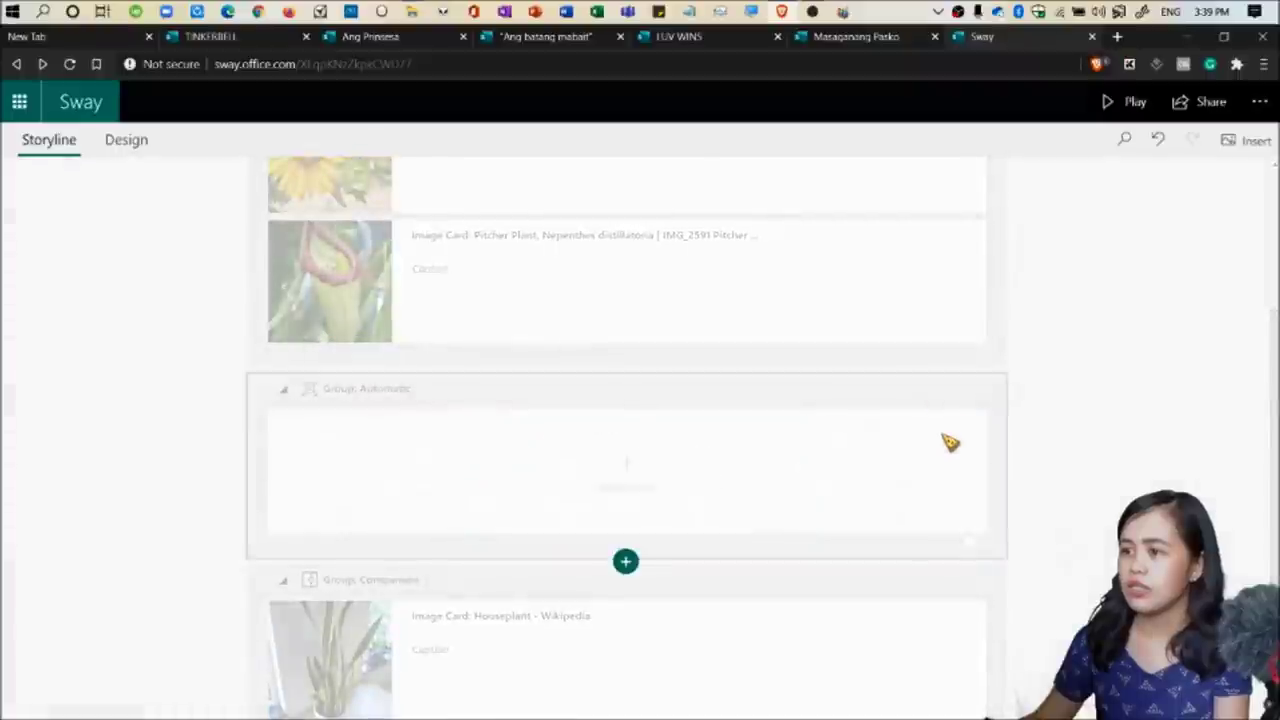
scroll(994, 448, up, 1)
click(934, 540)
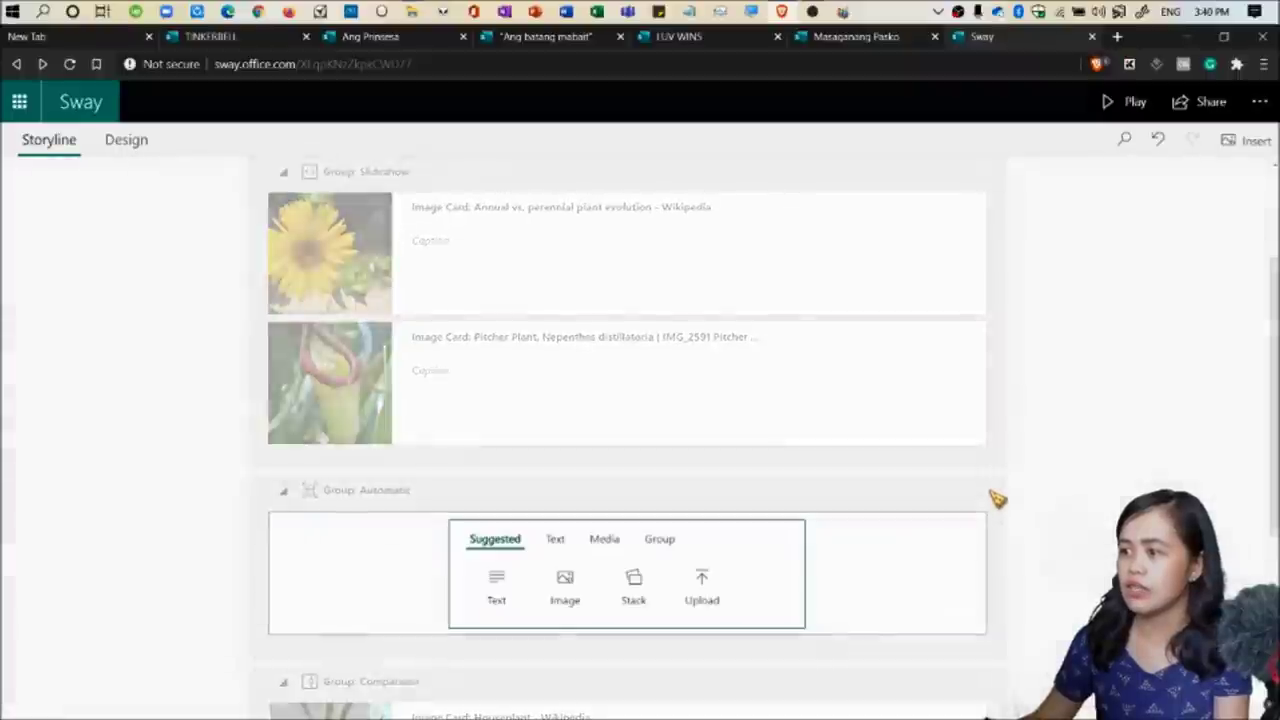
click(997, 500)
click(960, 492)
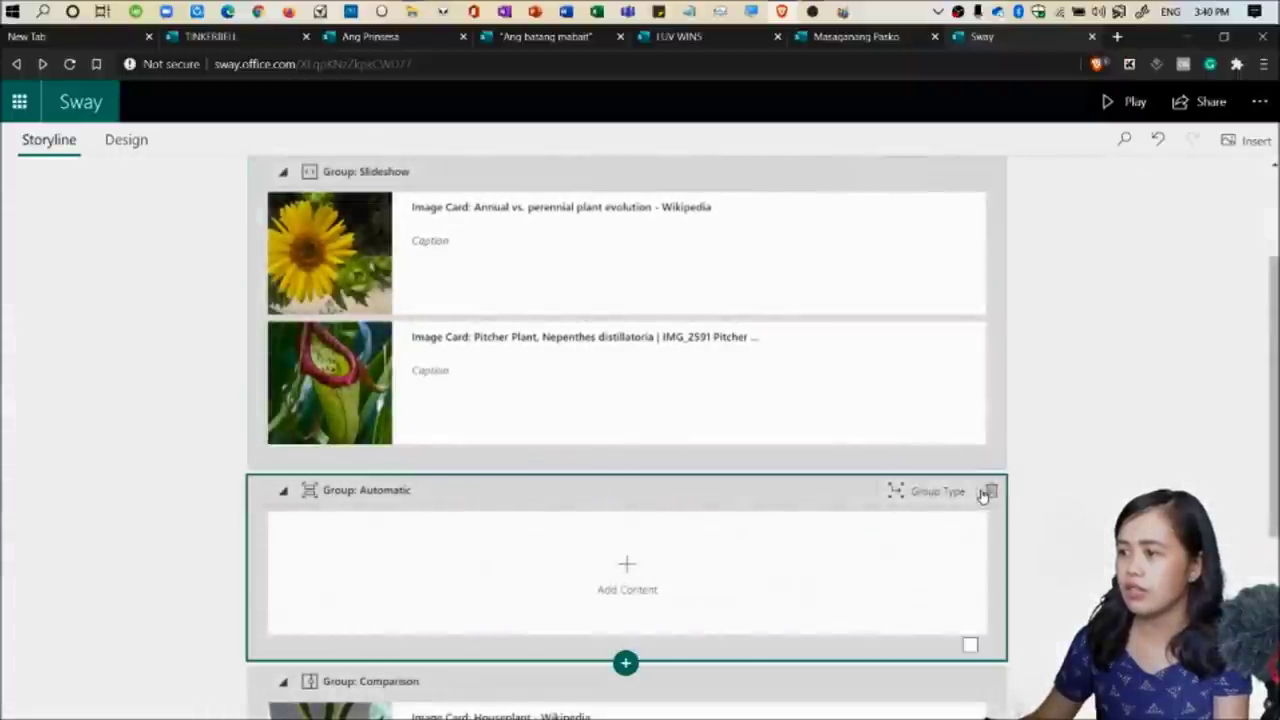
click(988, 492)
Move the houseplant and spiky plant cards into the slideshow and delete the empty Comparison group.
scroll(330, 455, up, 1)
drag(330, 590, 394, 386)
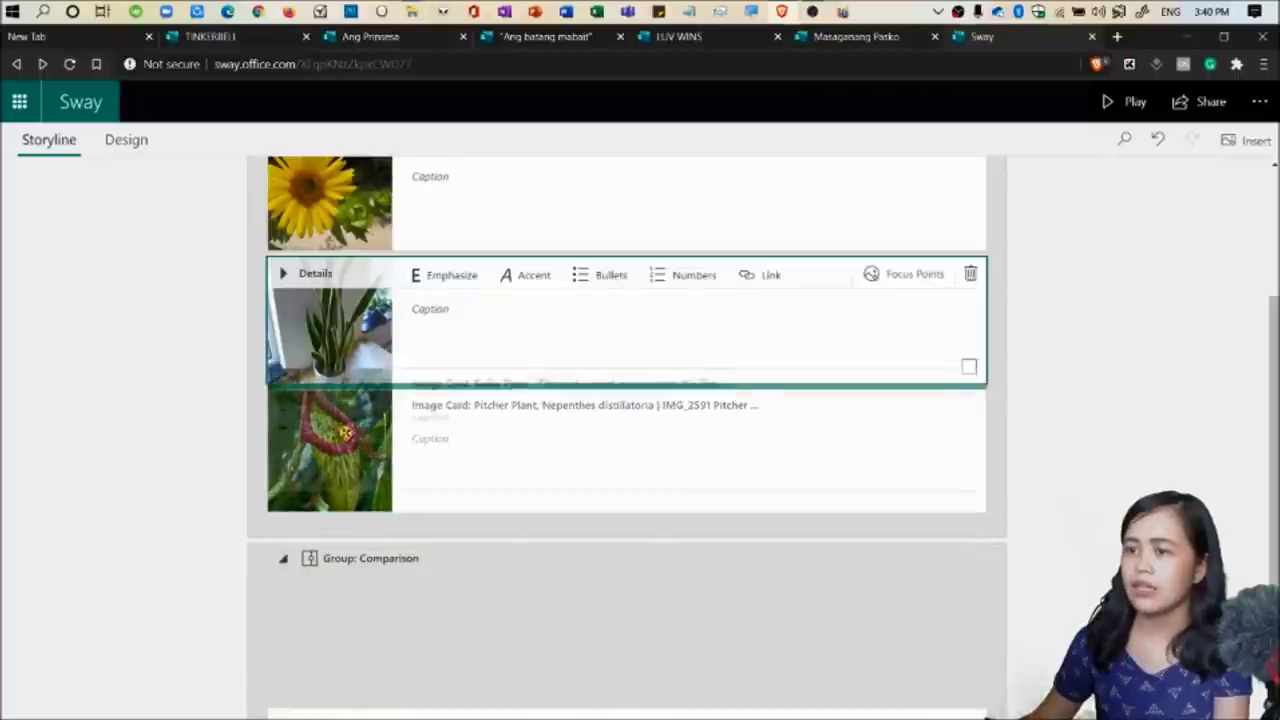
scroll(870, 520, down, 2)
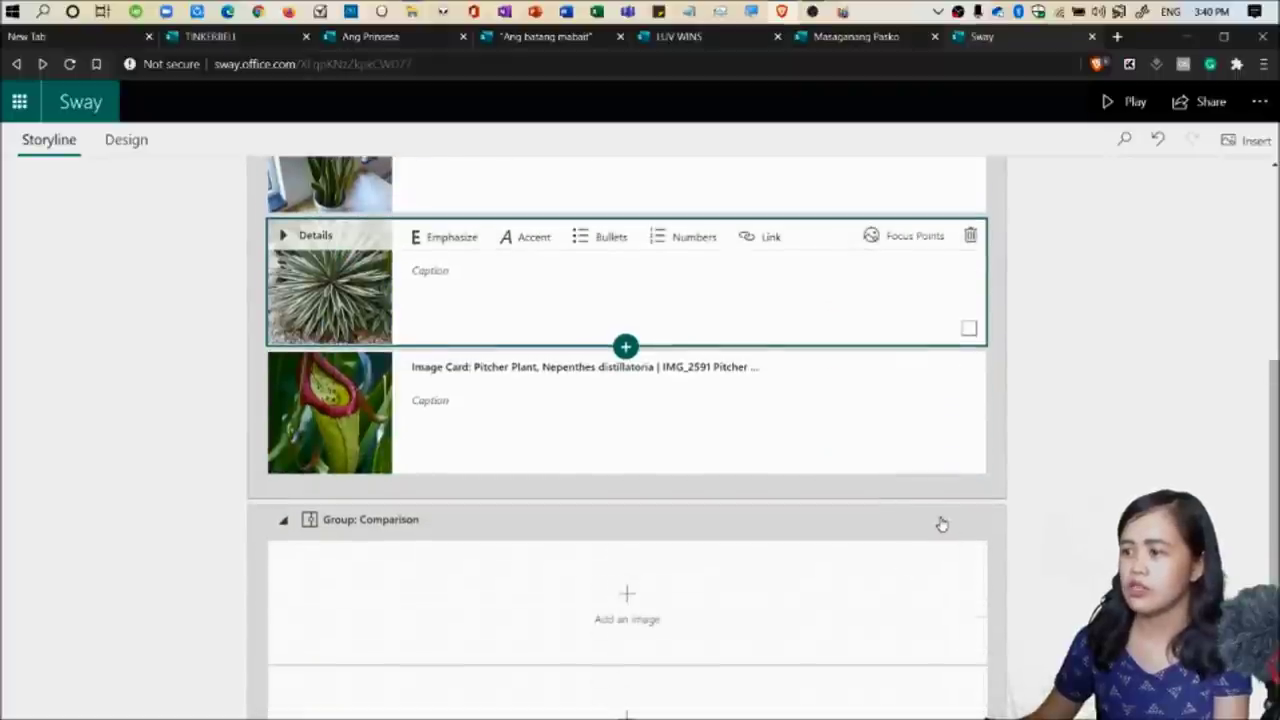
scroll(941, 524, down, 1)
click(985, 440)
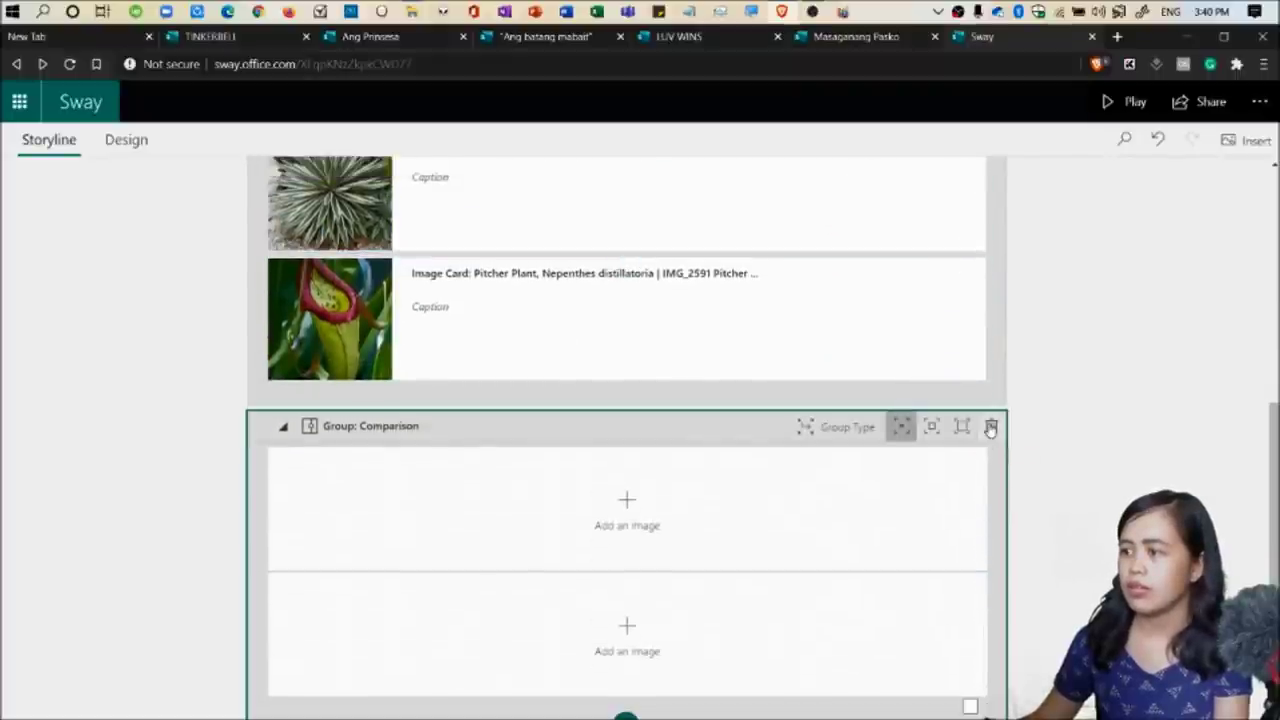
click(990, 427)
scroll(1080, 414, up, 2)
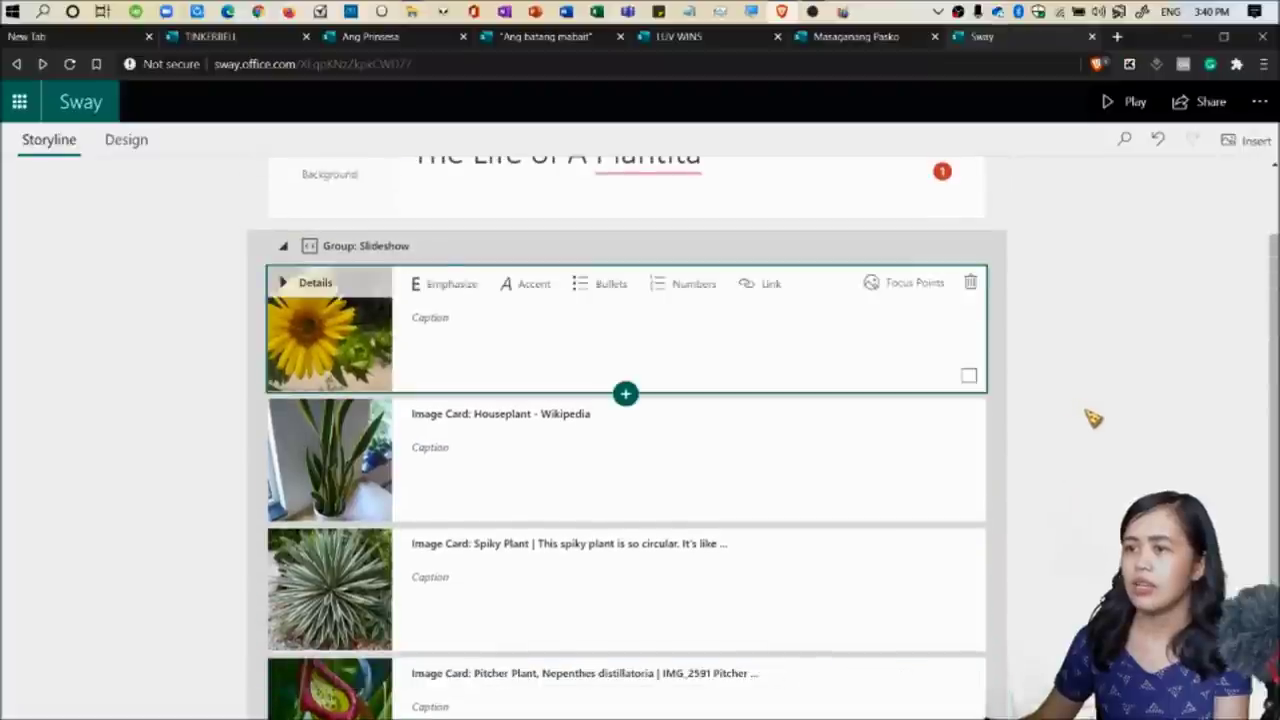
scroll(1093, 418, up, 1)
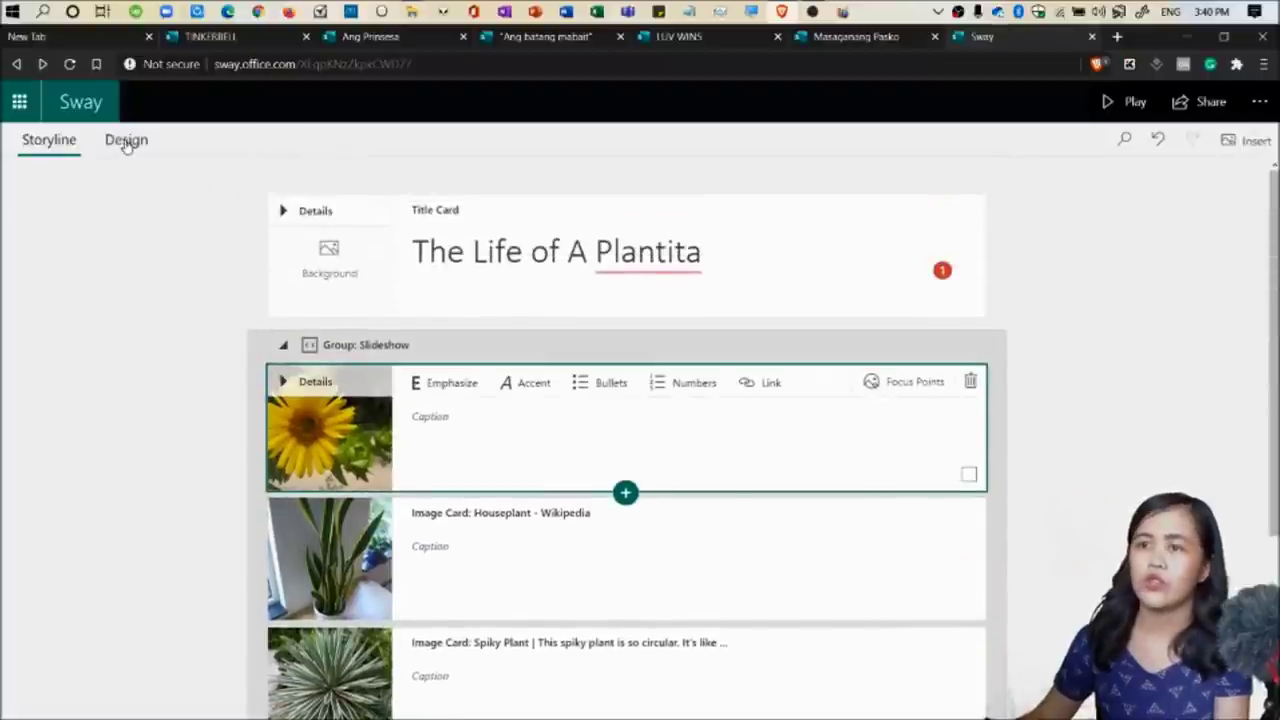
click(126, 141)
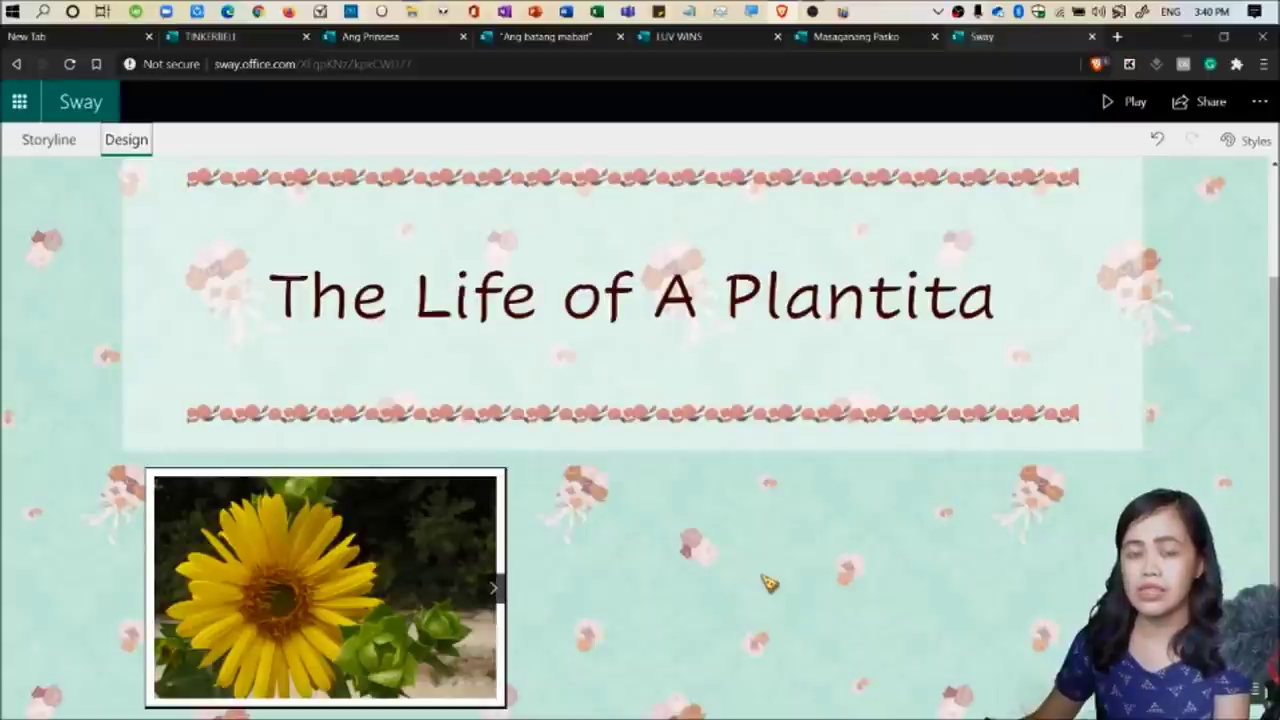
click(490, 598)
click(492, 597)
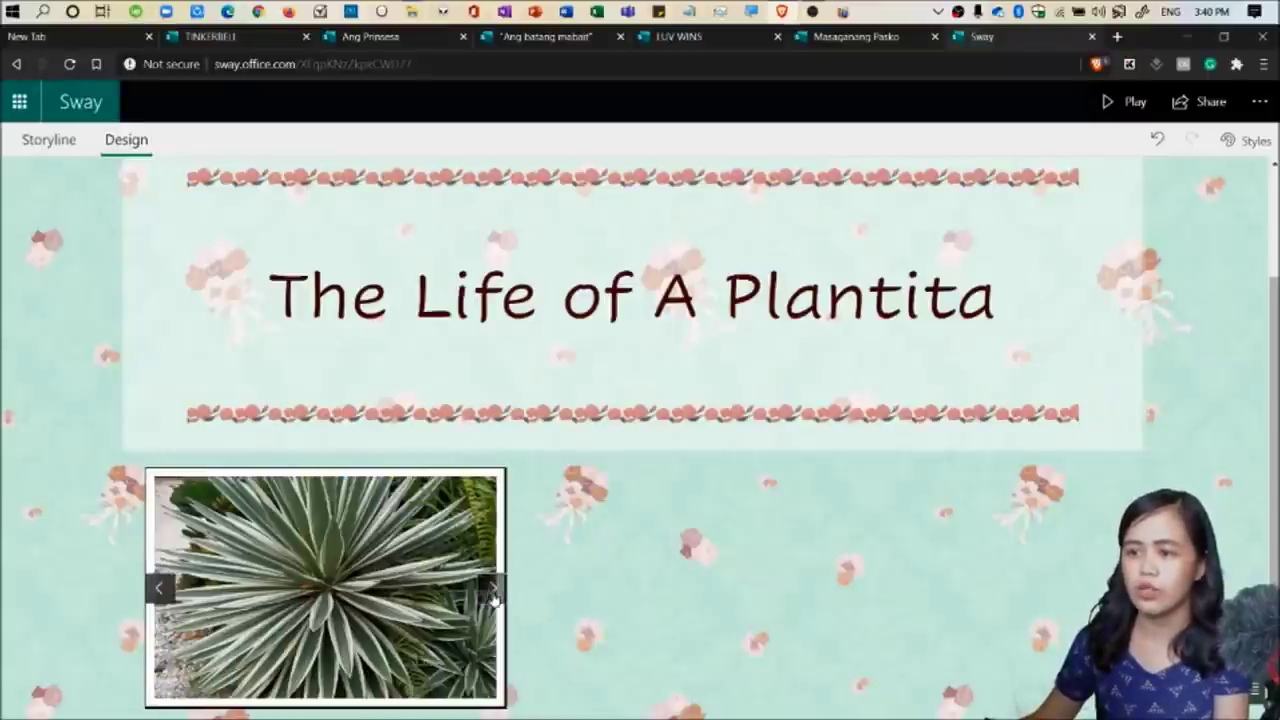
click(496, 598)
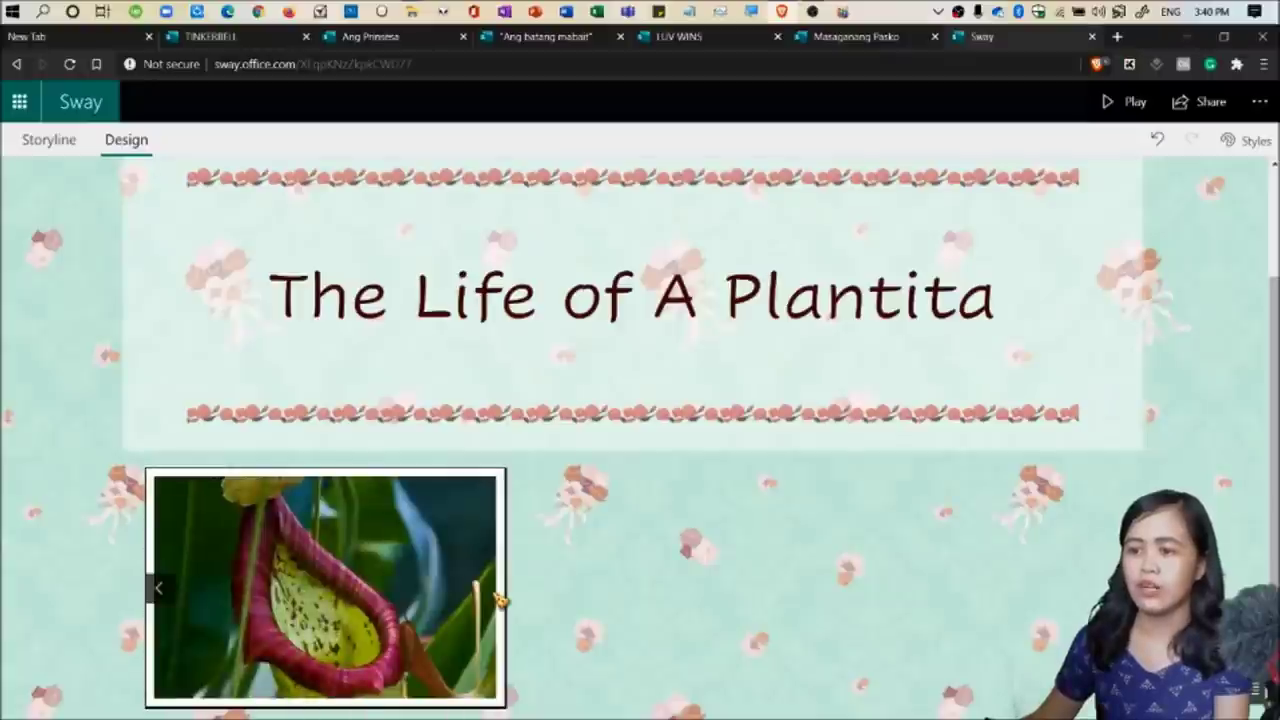
click(154, 590)
click(154, 590)
click(154, 590)
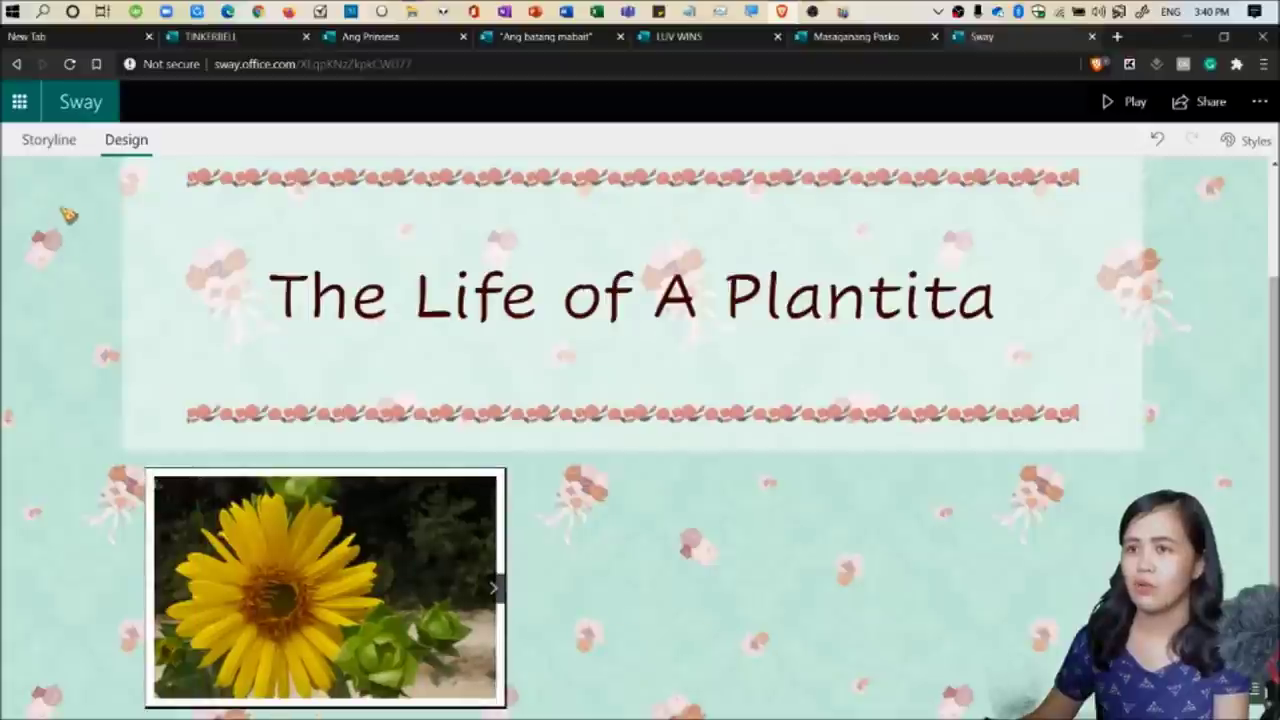
click(49, 139)
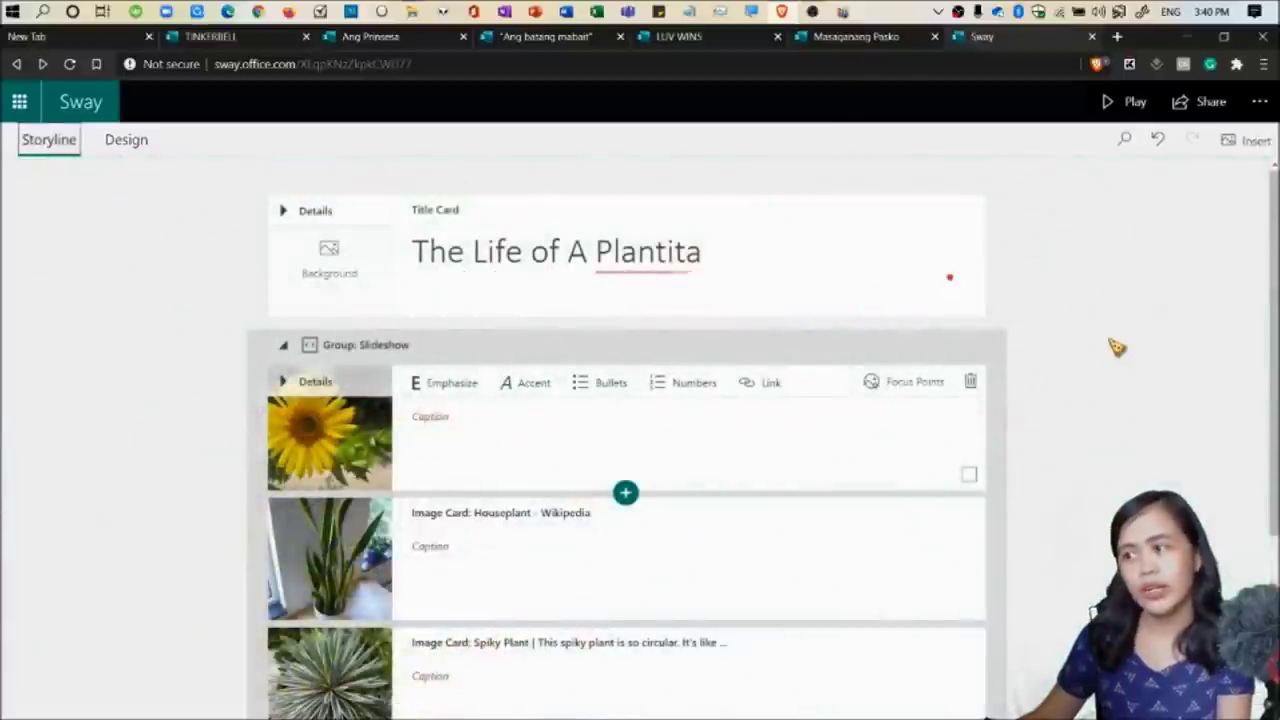
Open the sunflower card's focus point settings, toggling the whole-image option on and off.
scroll(1114, 346, down, 1)
click(758, 316)
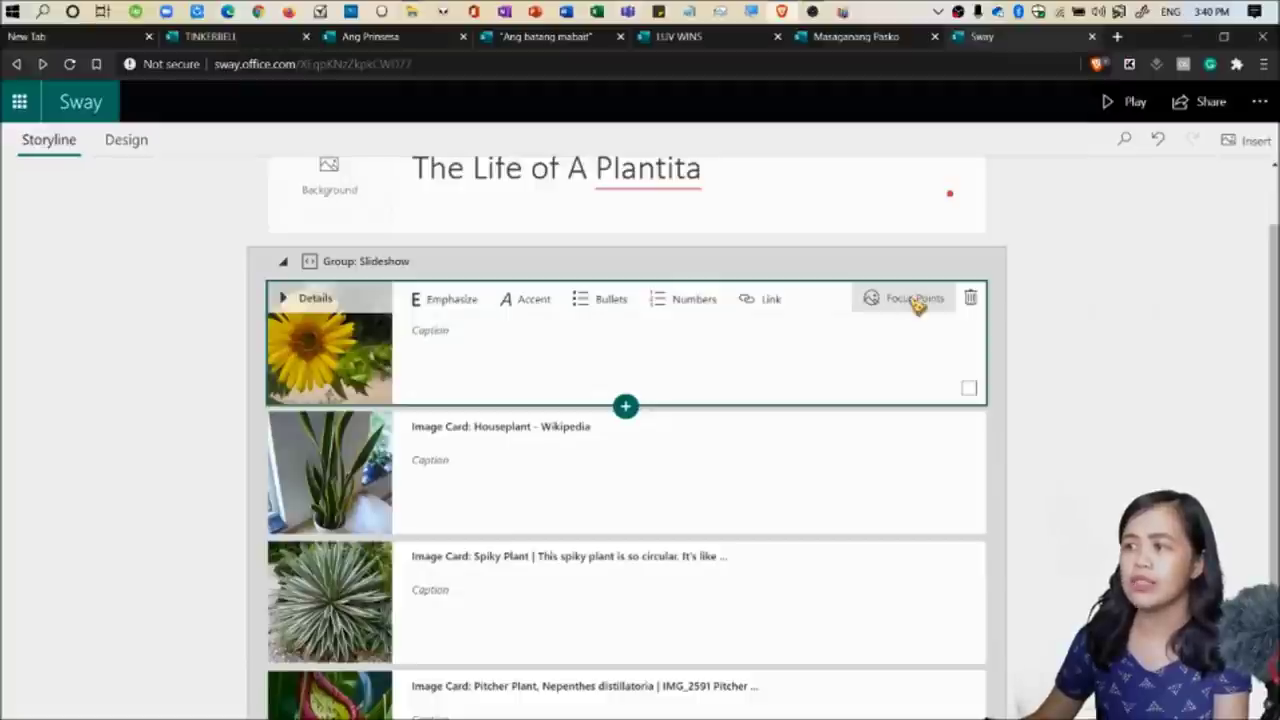
click(914, 299)
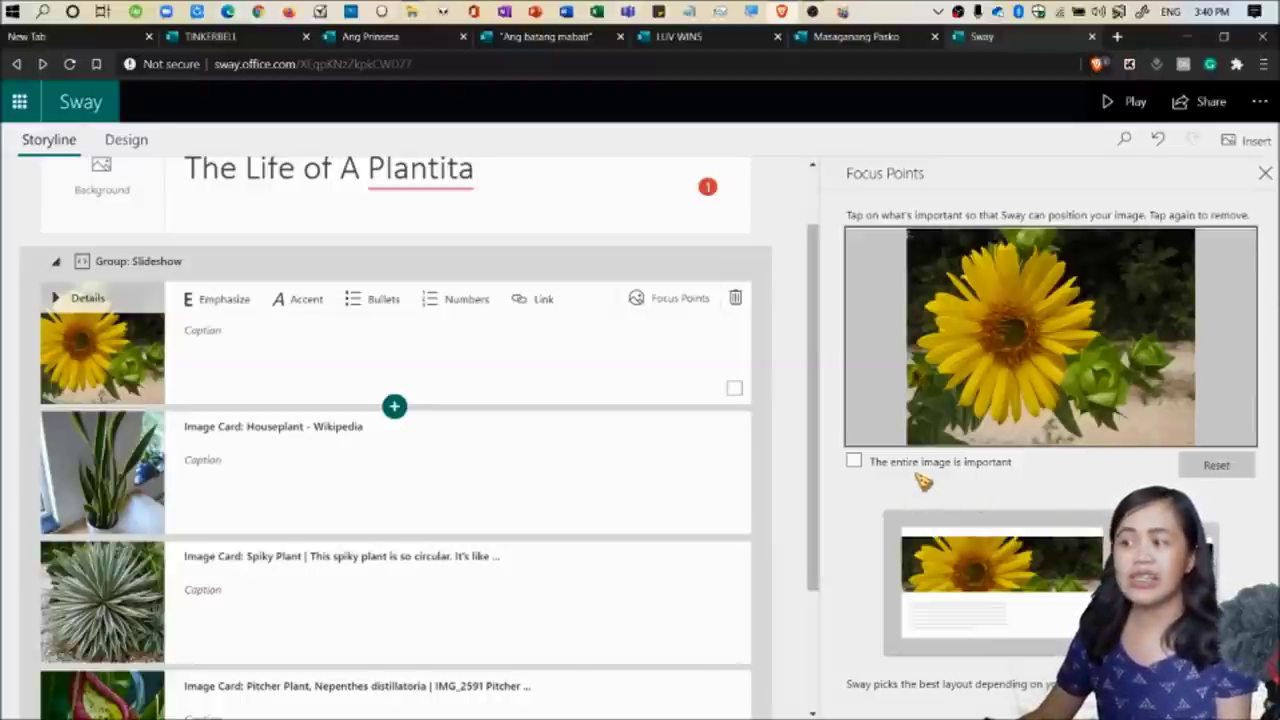
click(854, 461)
click(854, 461)
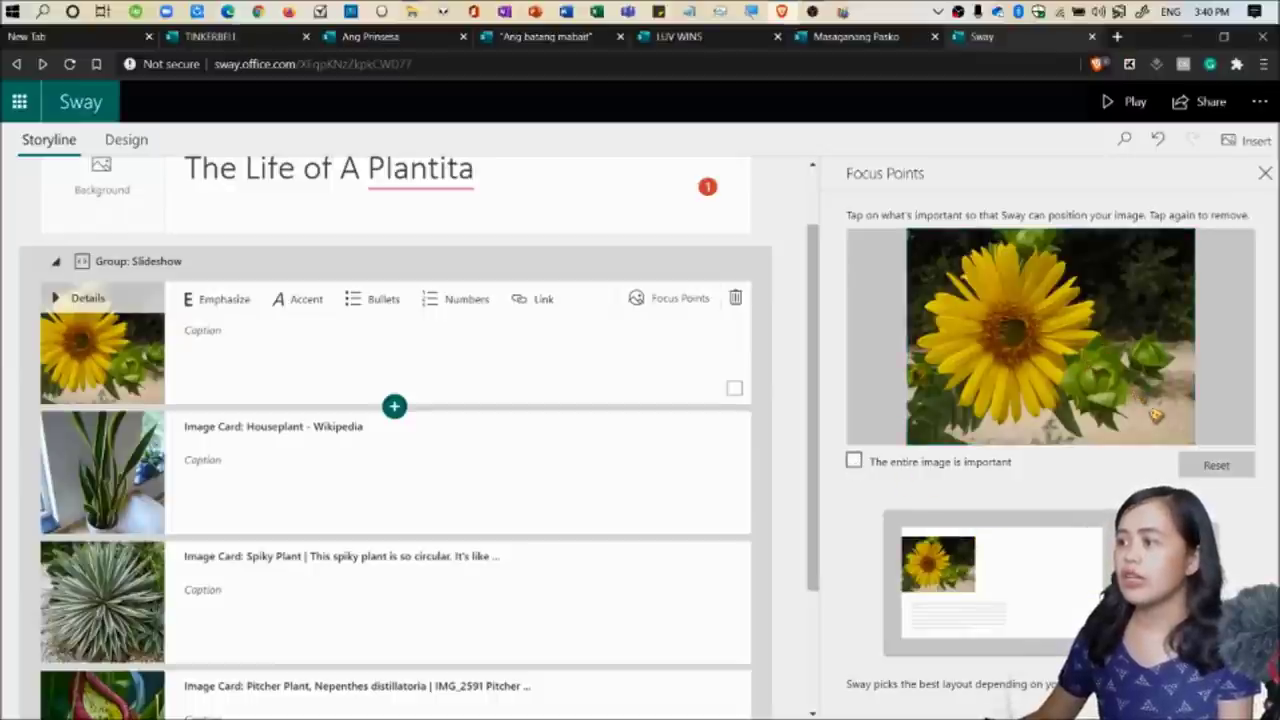
Mark several sunflower spots as important: centre, upper, lower and left petals, lower-right leaves.
click(972, 314)
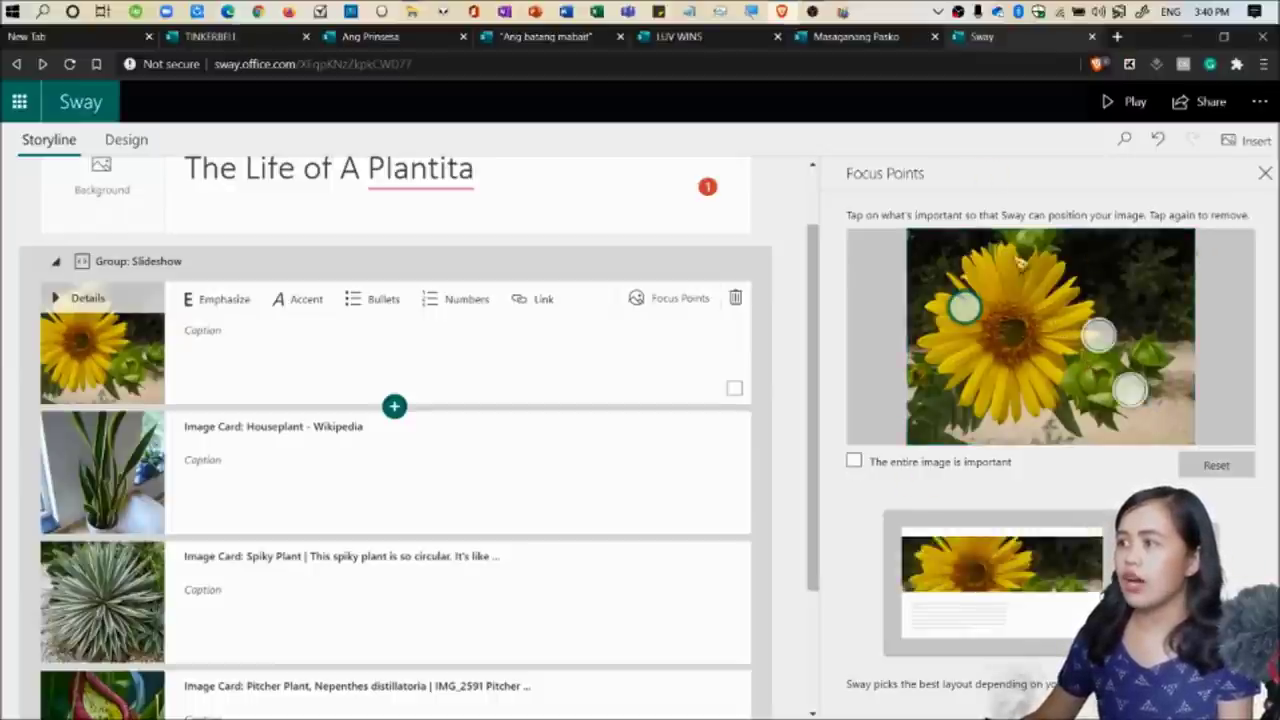
click(1029, 324)
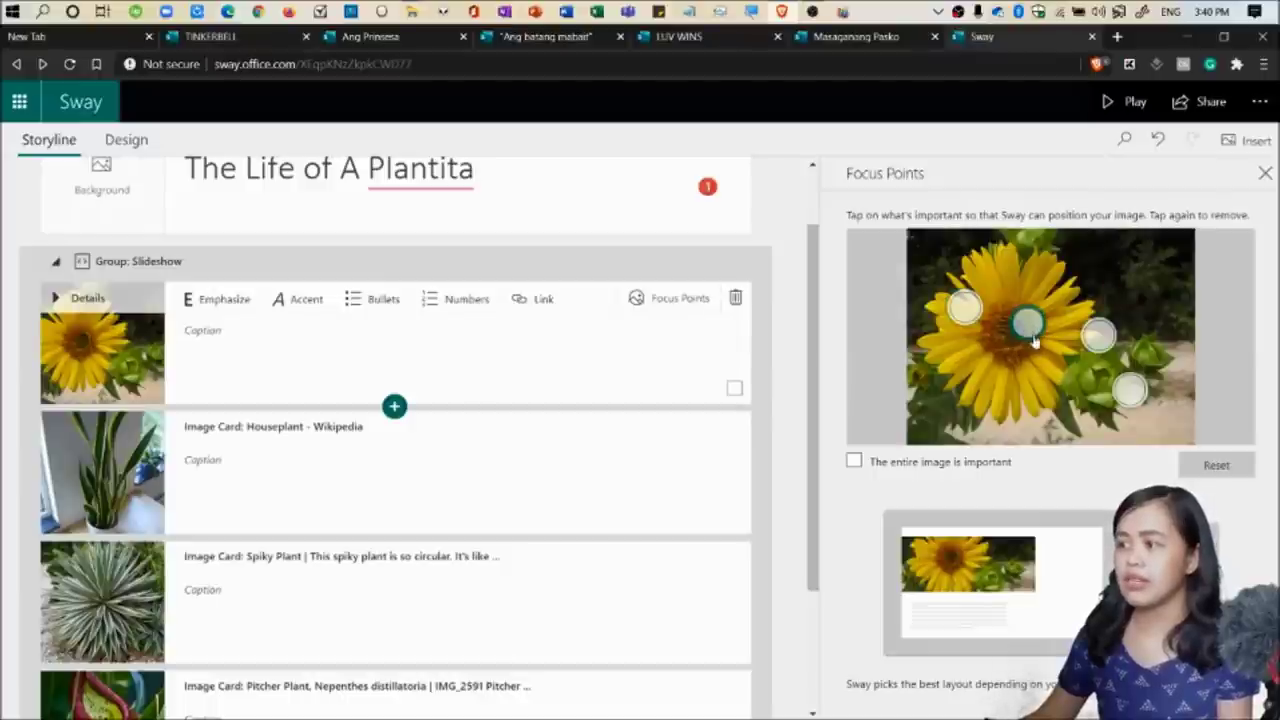
click(1024, 387)
click(1014, 277)
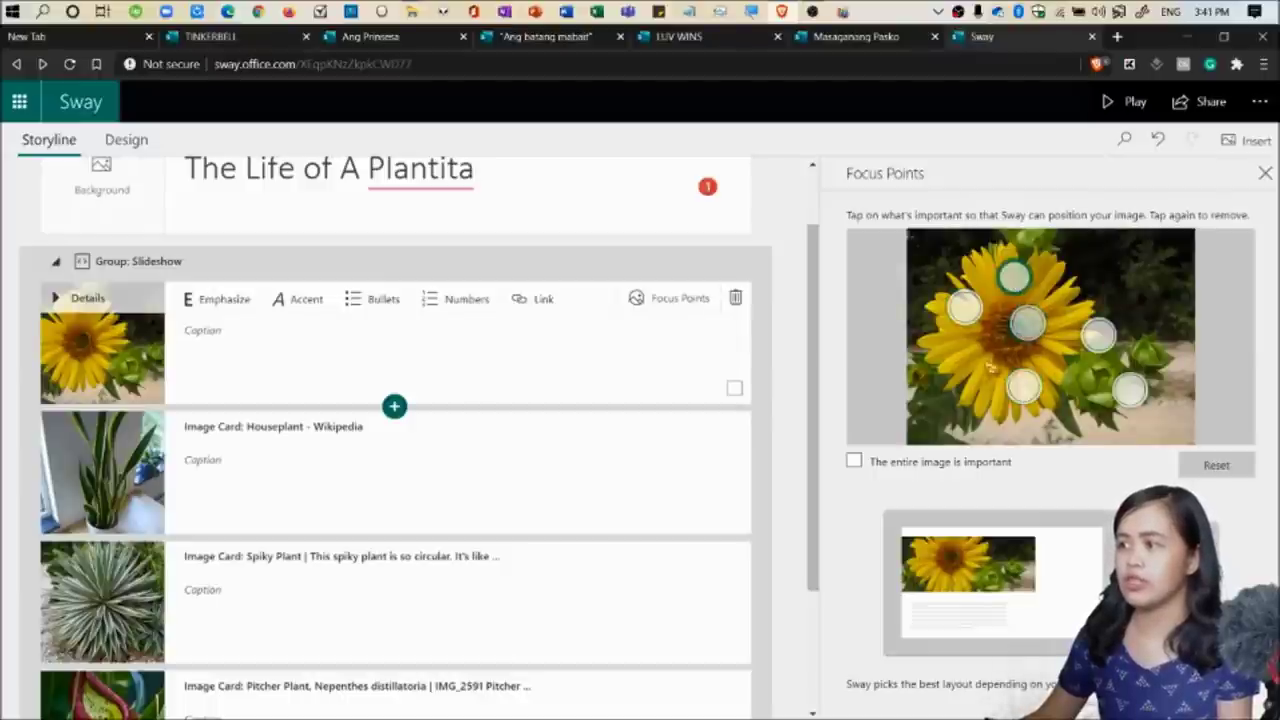
click(948, 350)
click(1085, 372)
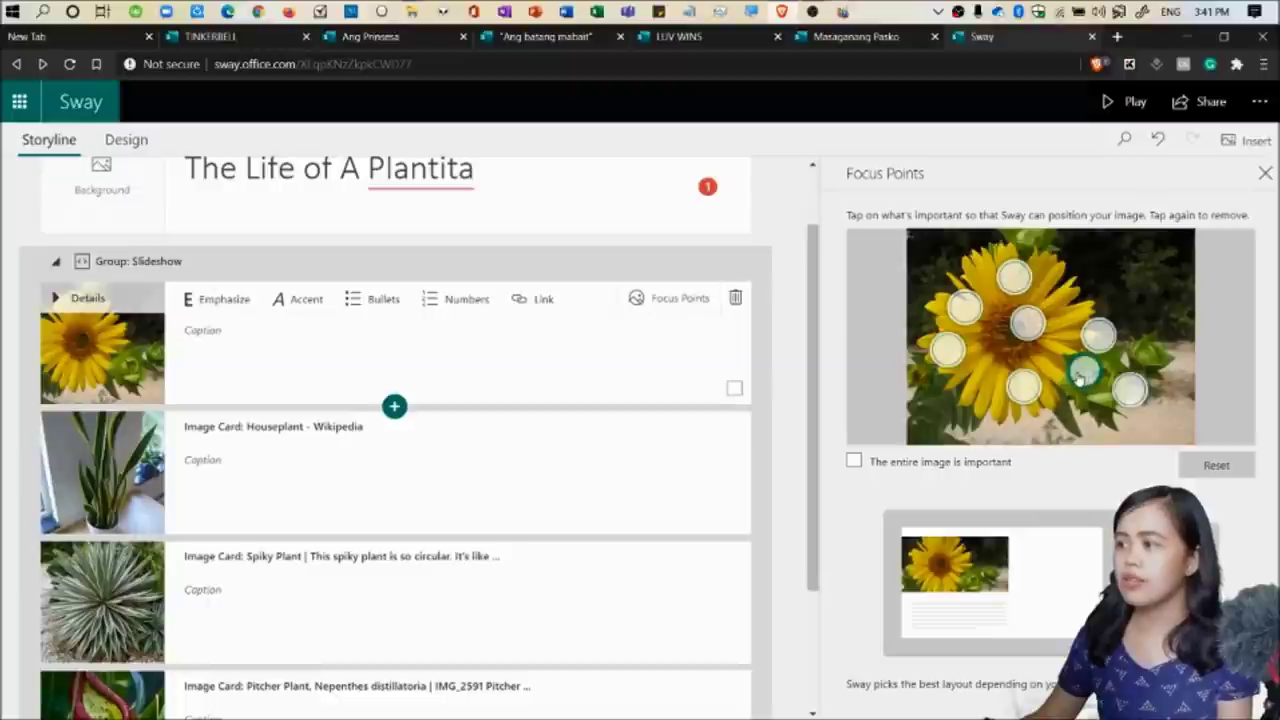
Reset the focus points and set a single one on the sunflower's lower-right leaves.
click(1216, 464)
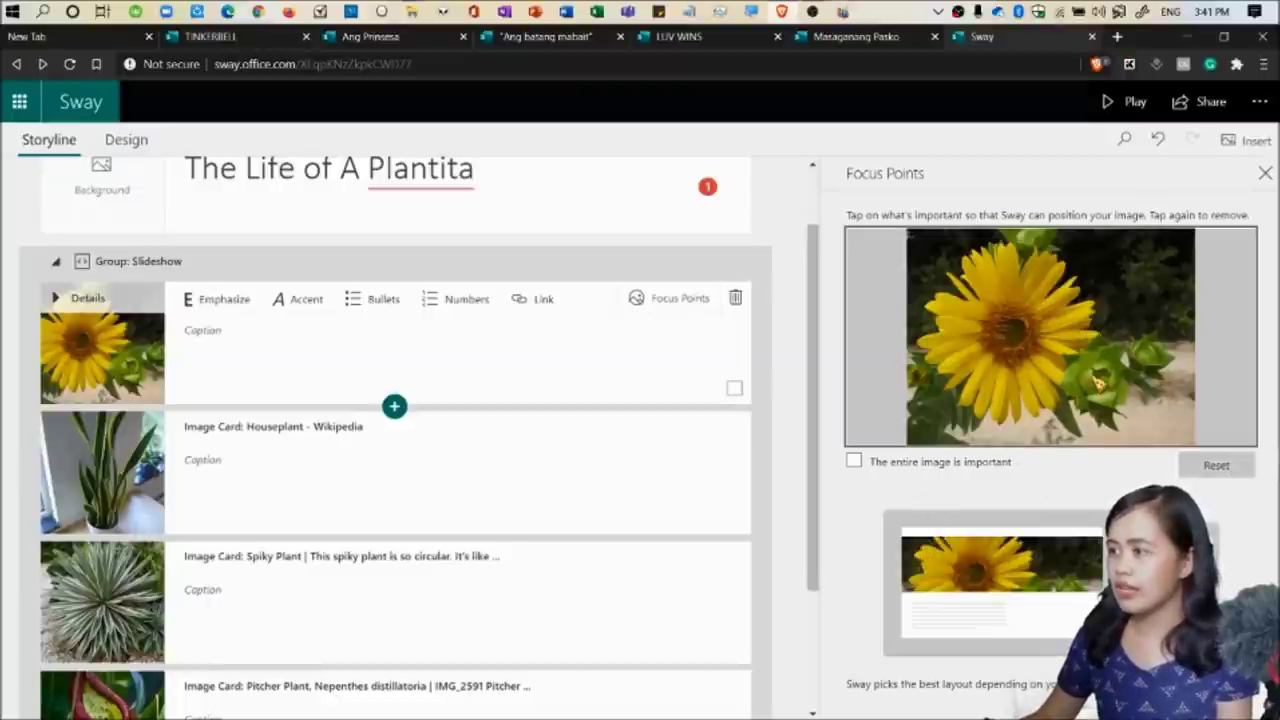
click(1092, 378)
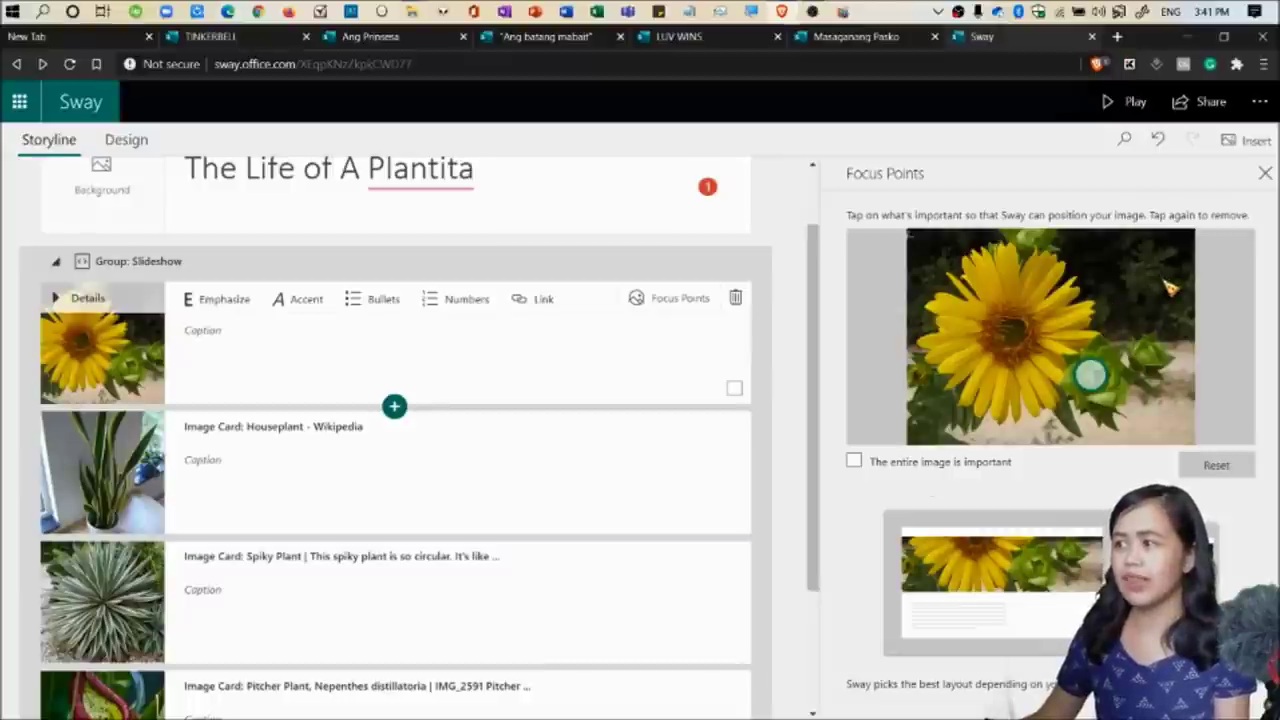
click(116, 490)
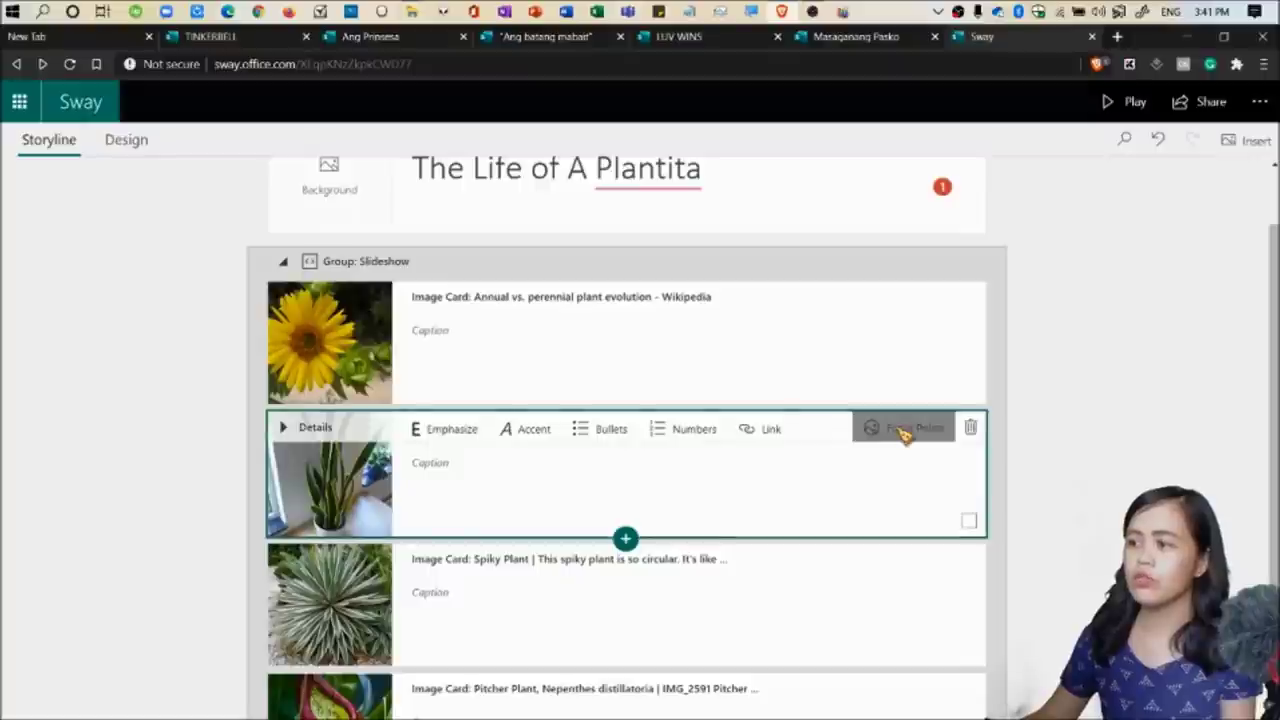
Set houseplant focus points on the plant's base and its pot.
click(903, 430)
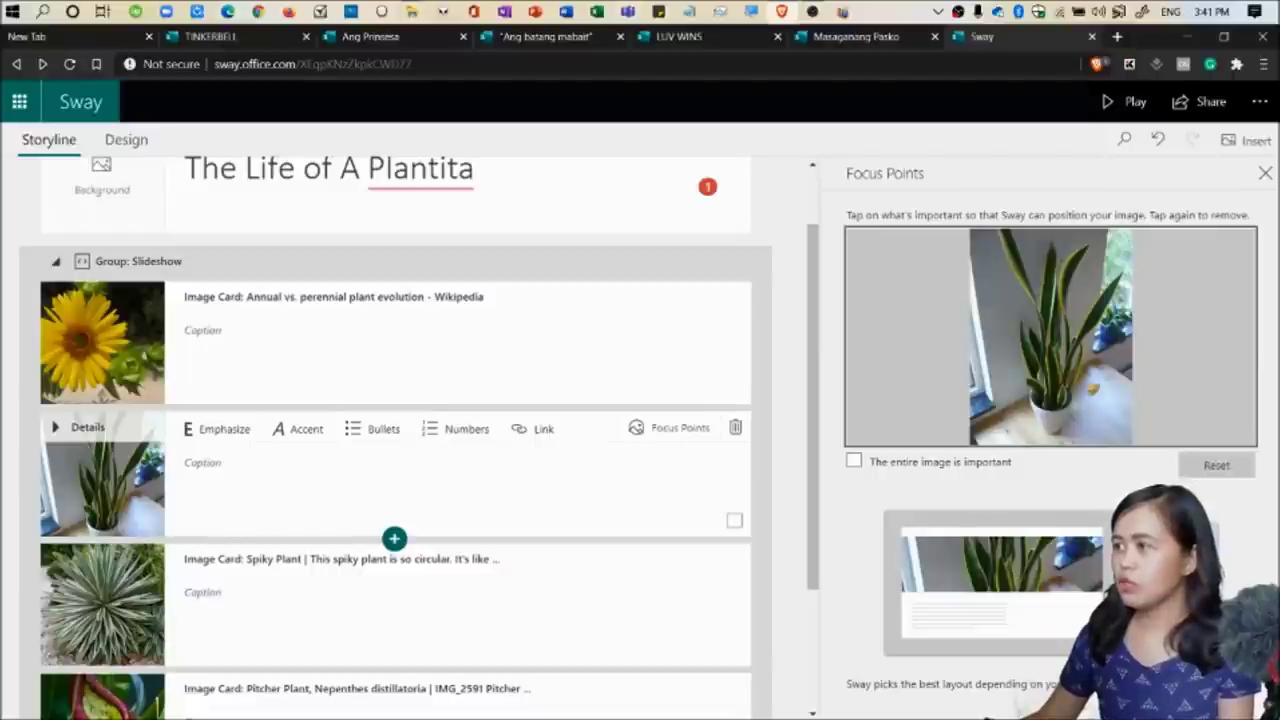
click(1052, 390)
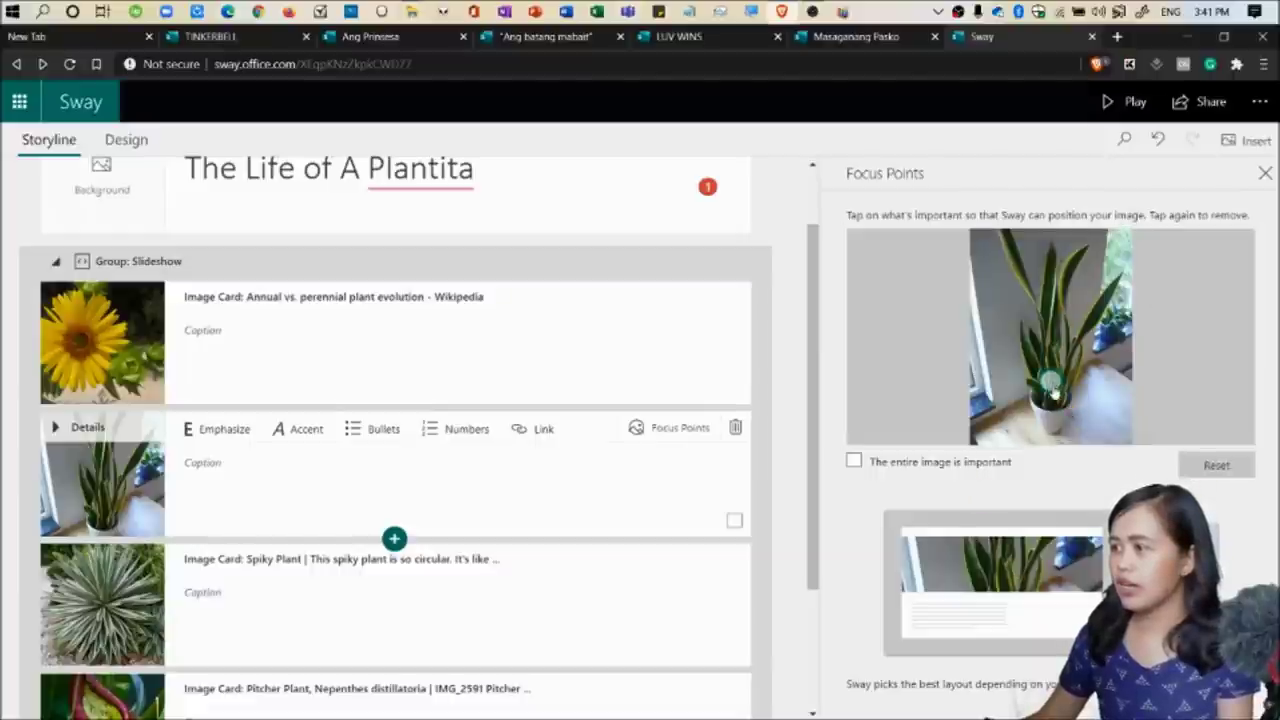
click(1050, 405)
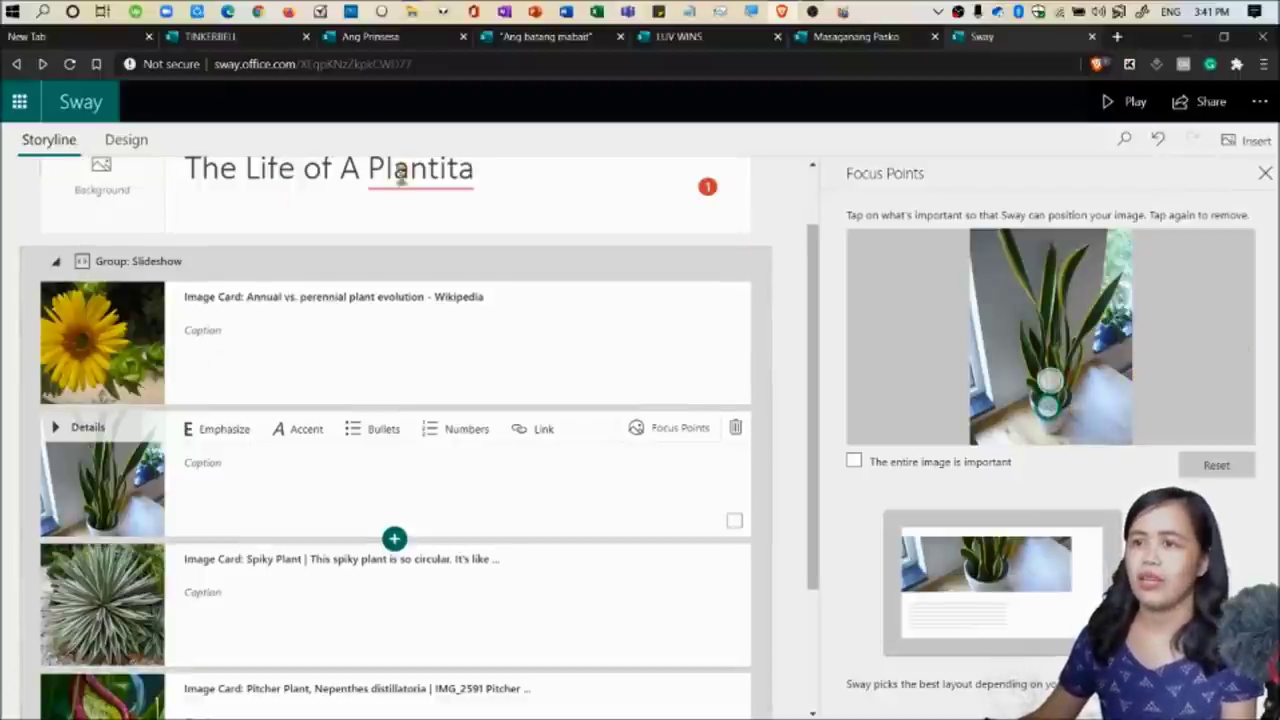
click(794, 391)
Select the Spiky Plant caption and bring up Insert's suggested plant images and videos.
scroll(790, 381, down, 1)
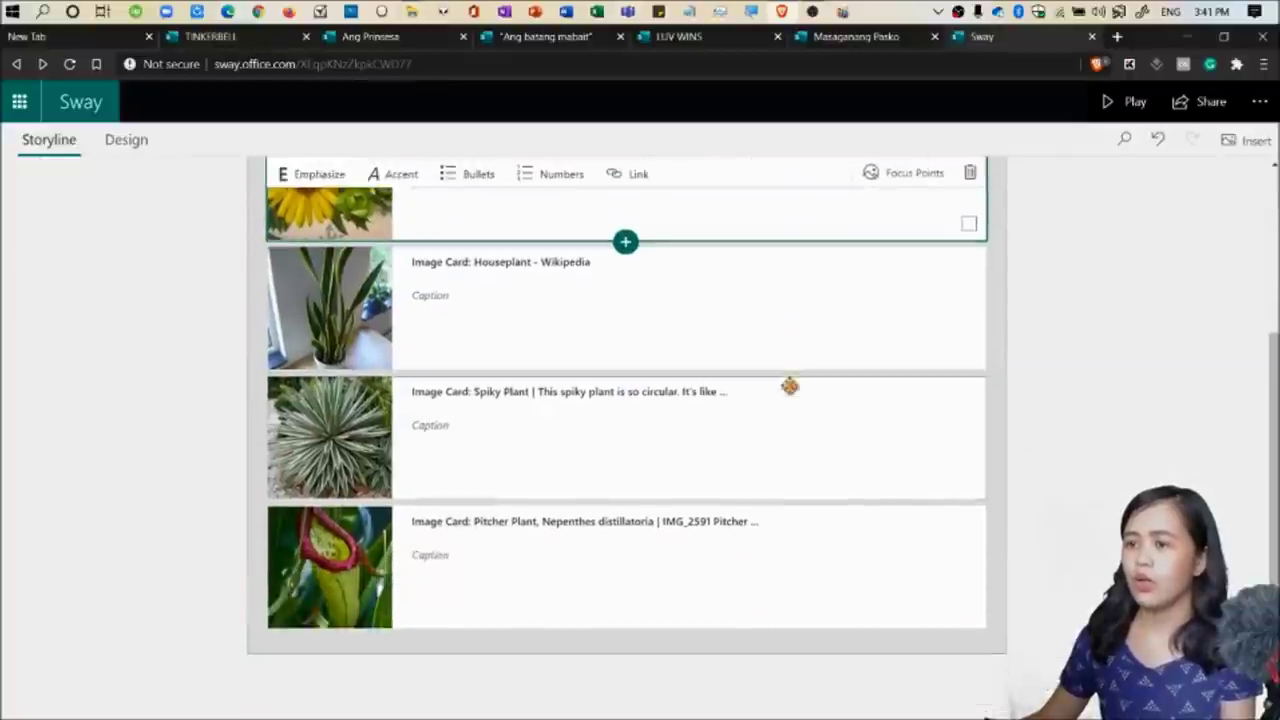
click(430, 425)
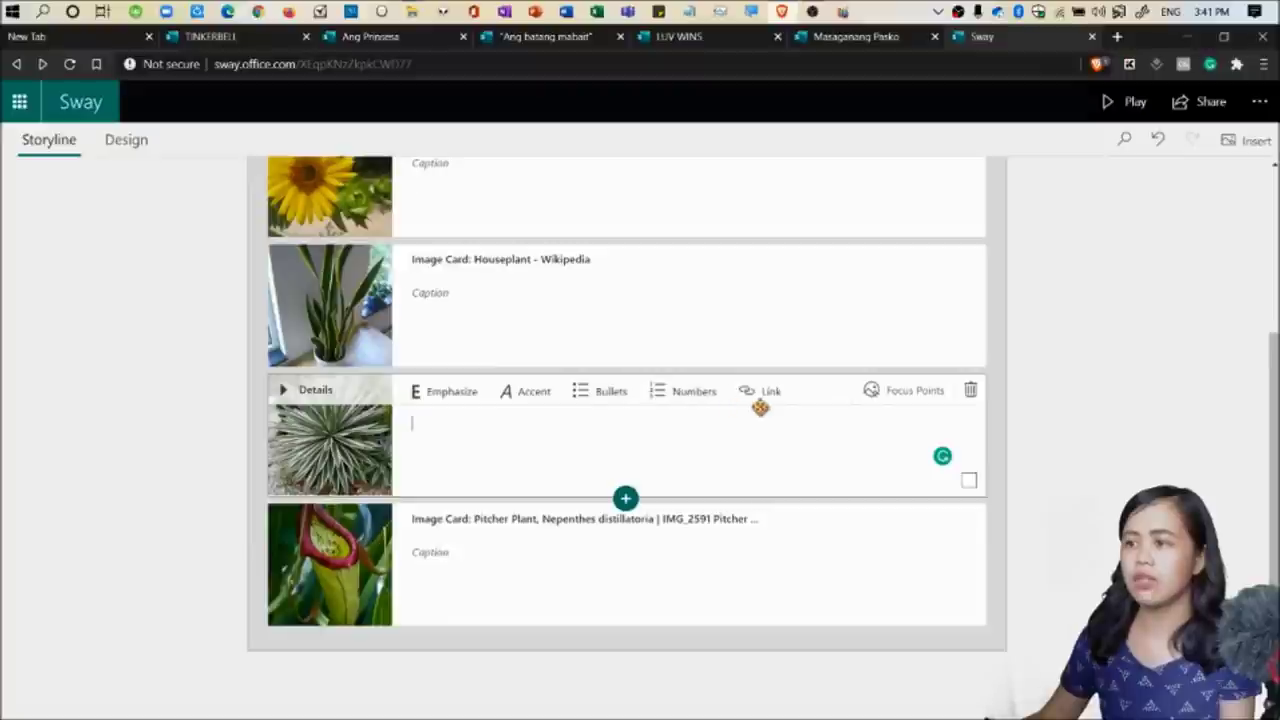
scroll(540, 557, up, 2)
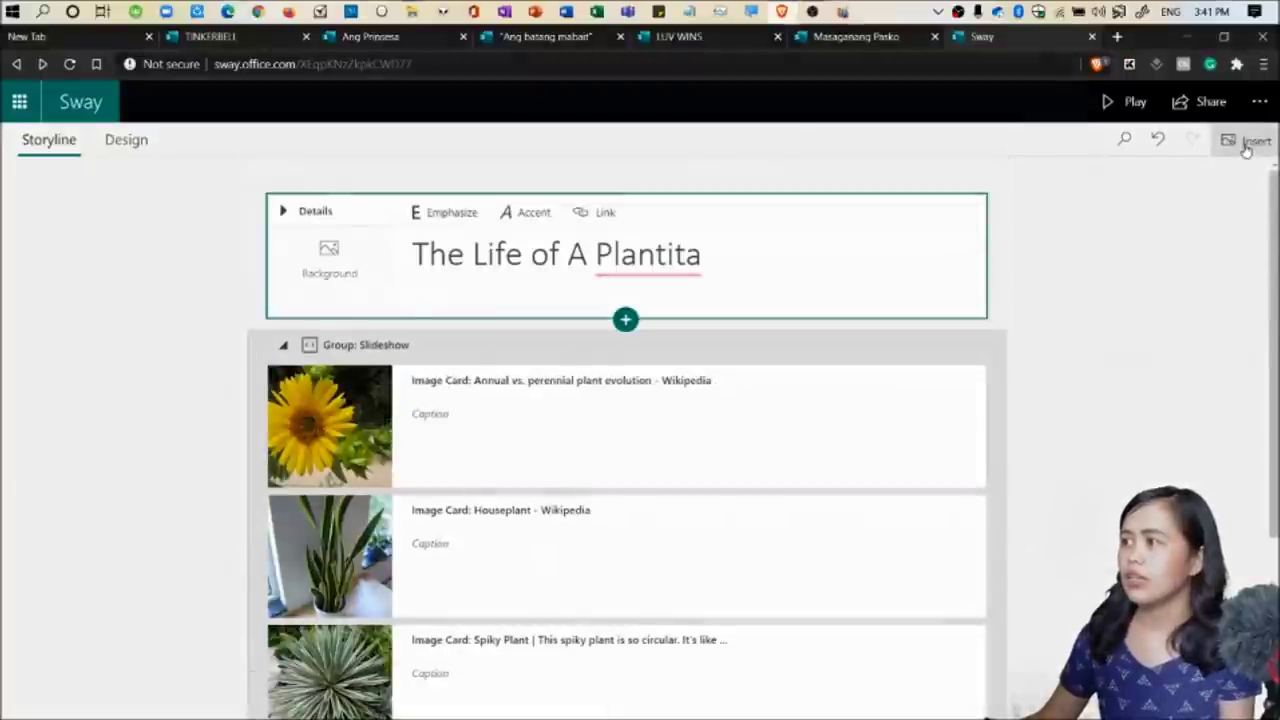
click(1246, 143)
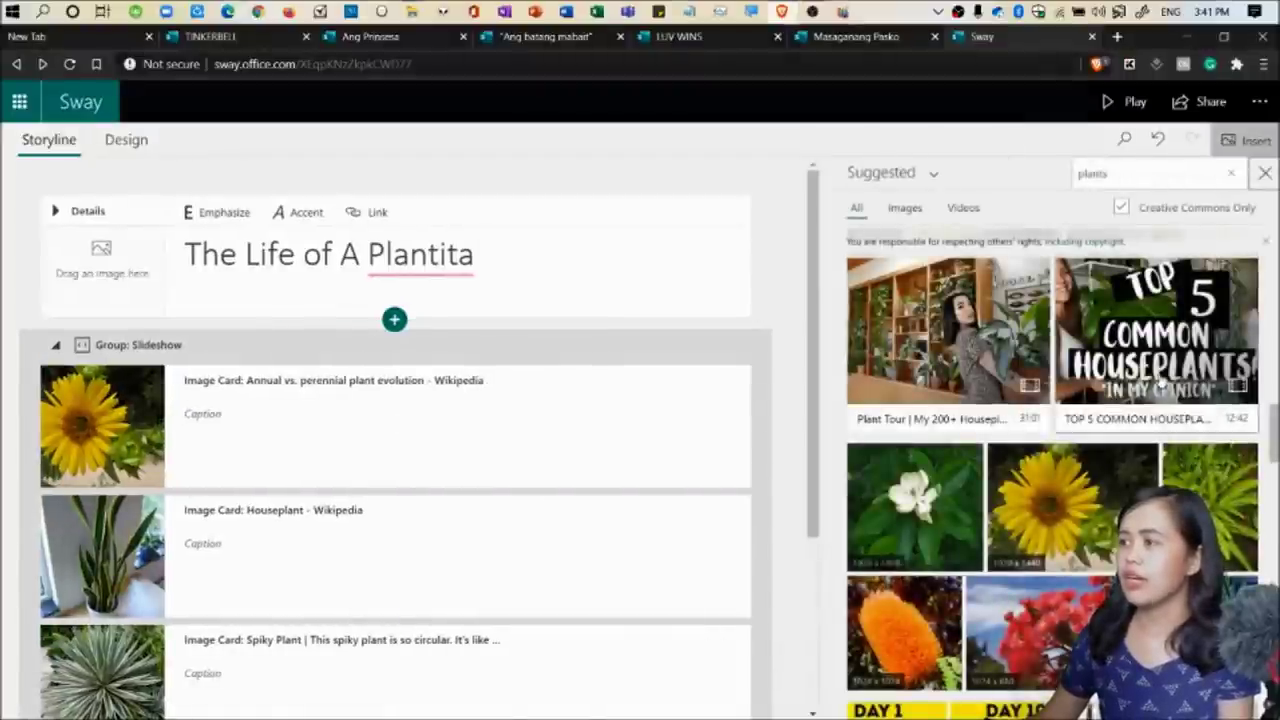
Browse the suggested plant media, then switch to the Design preview.
scroll(1075, 465, down, 5)
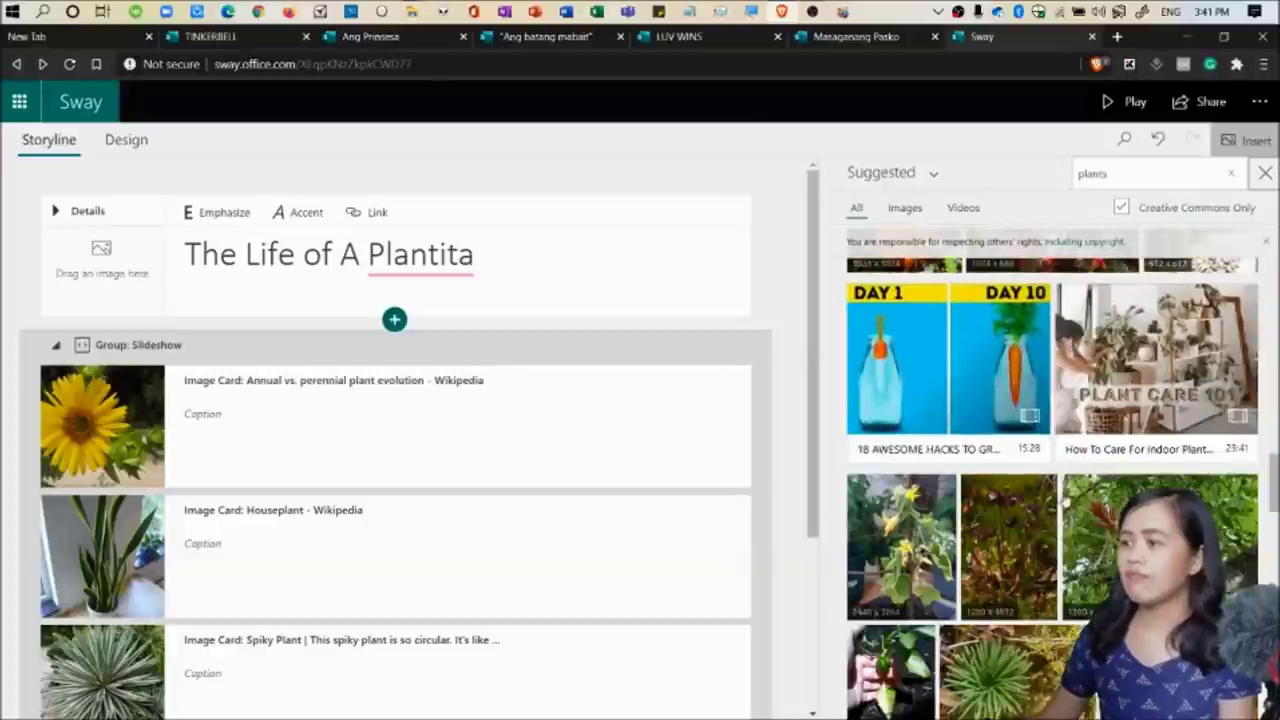
scroll(1075, 465, down, 3)
scroll(1080, 466, up, 5)
scroll(1082, 466, up, 3)
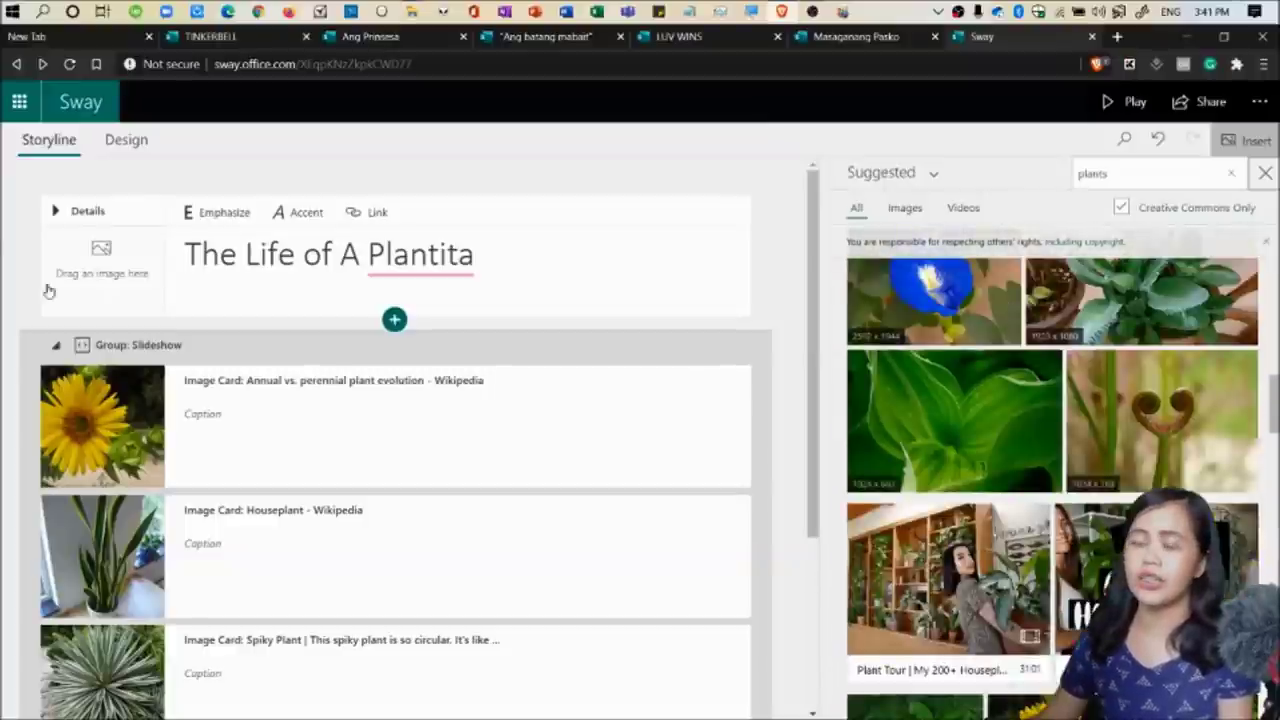
click(118, 140)
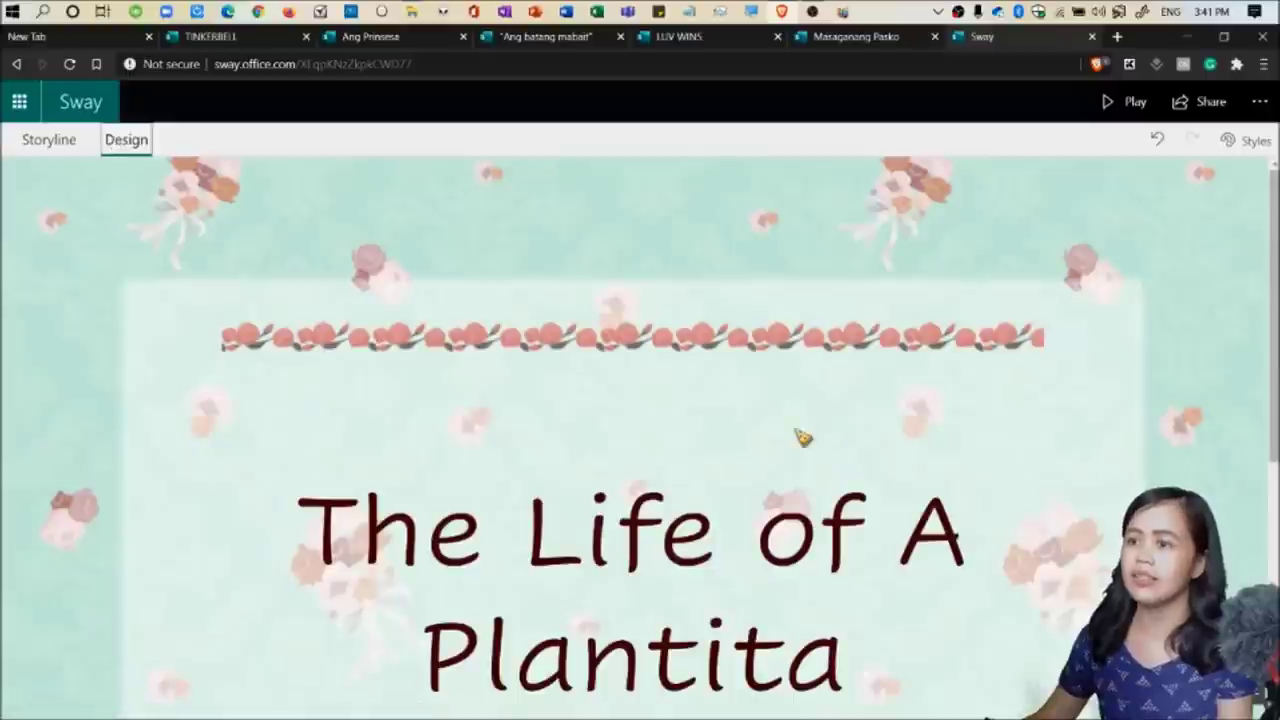
Step the design slideshow through all four plant images to the pitcher plant, then return to Storyline.
scroll(785, 408, down, 3)
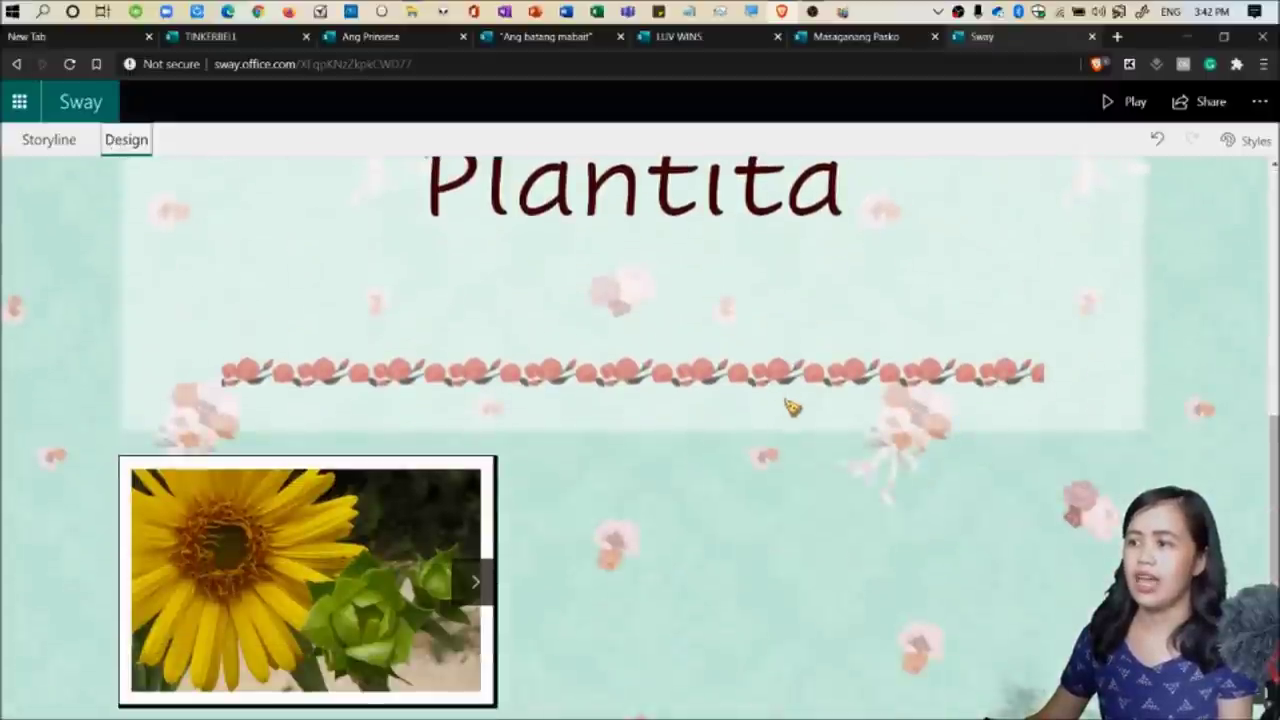
click(477, 595)
click(477, 595)
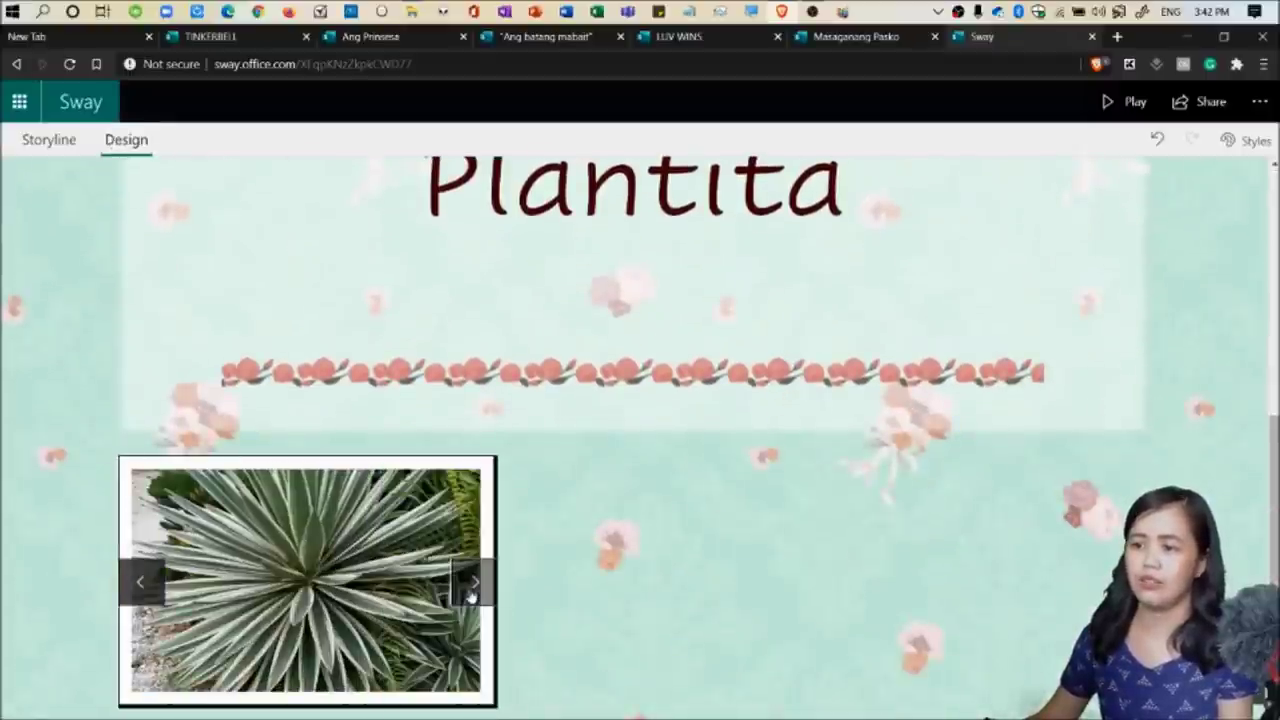
click(477, 596)
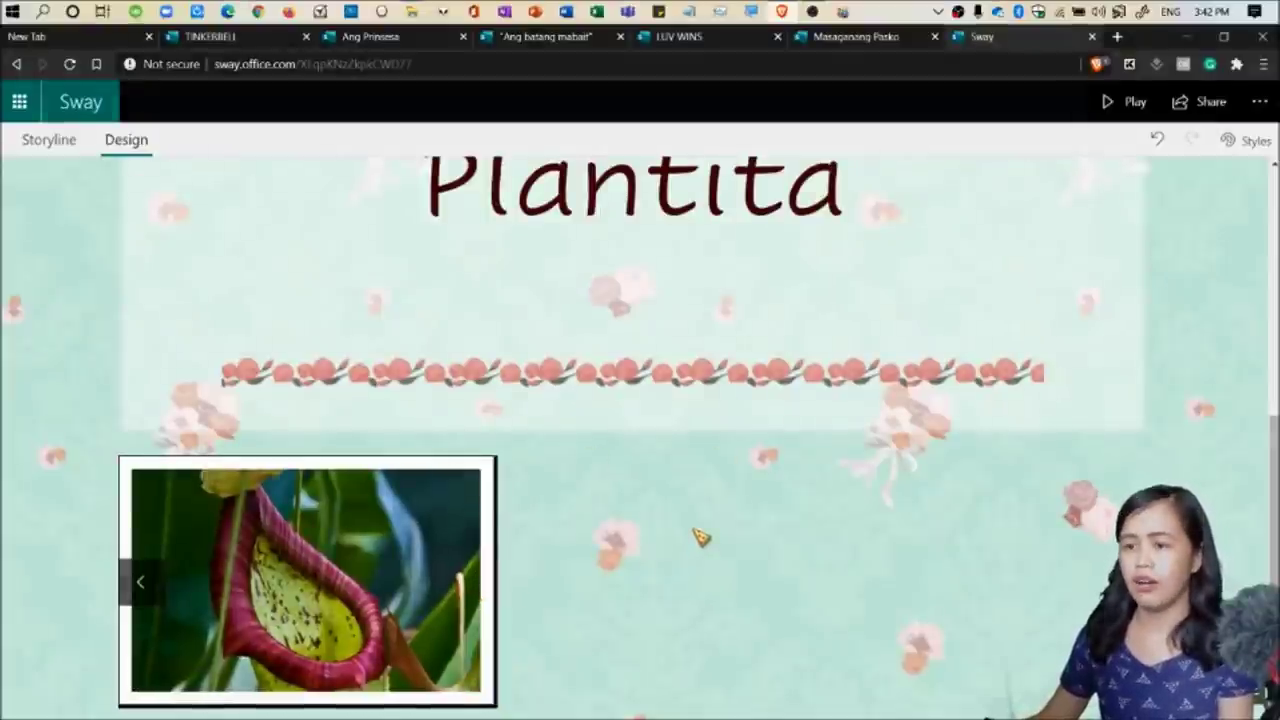
scroll(700, 537, up, 4)
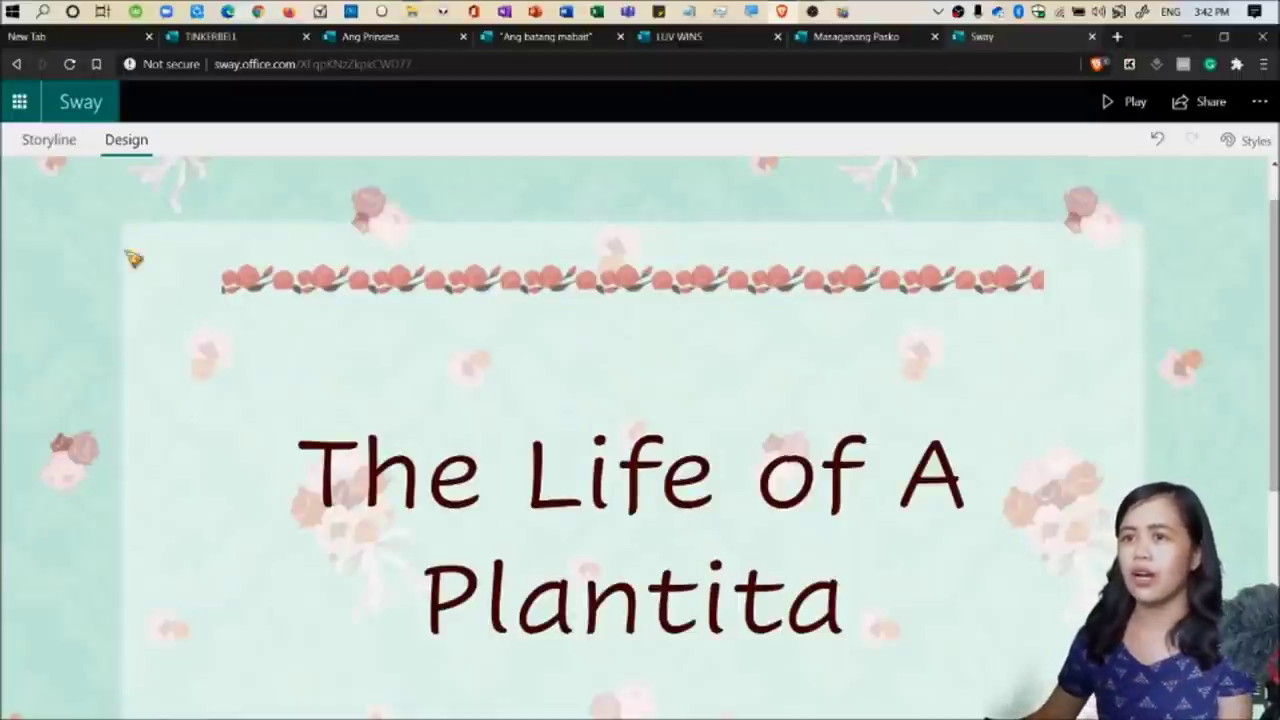
click(52, 141)
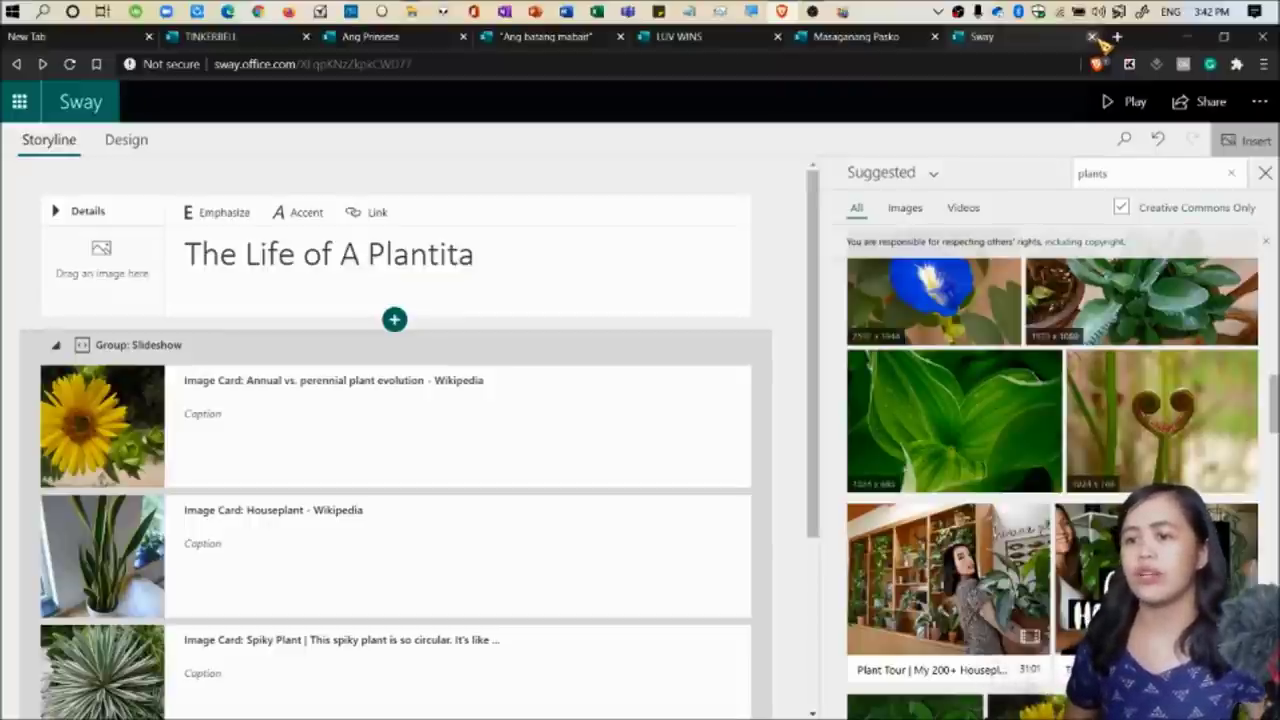
Close the plant story's tab and scroll through the Masaganang Pasko Sway and back to its start.
click(1092, 37)
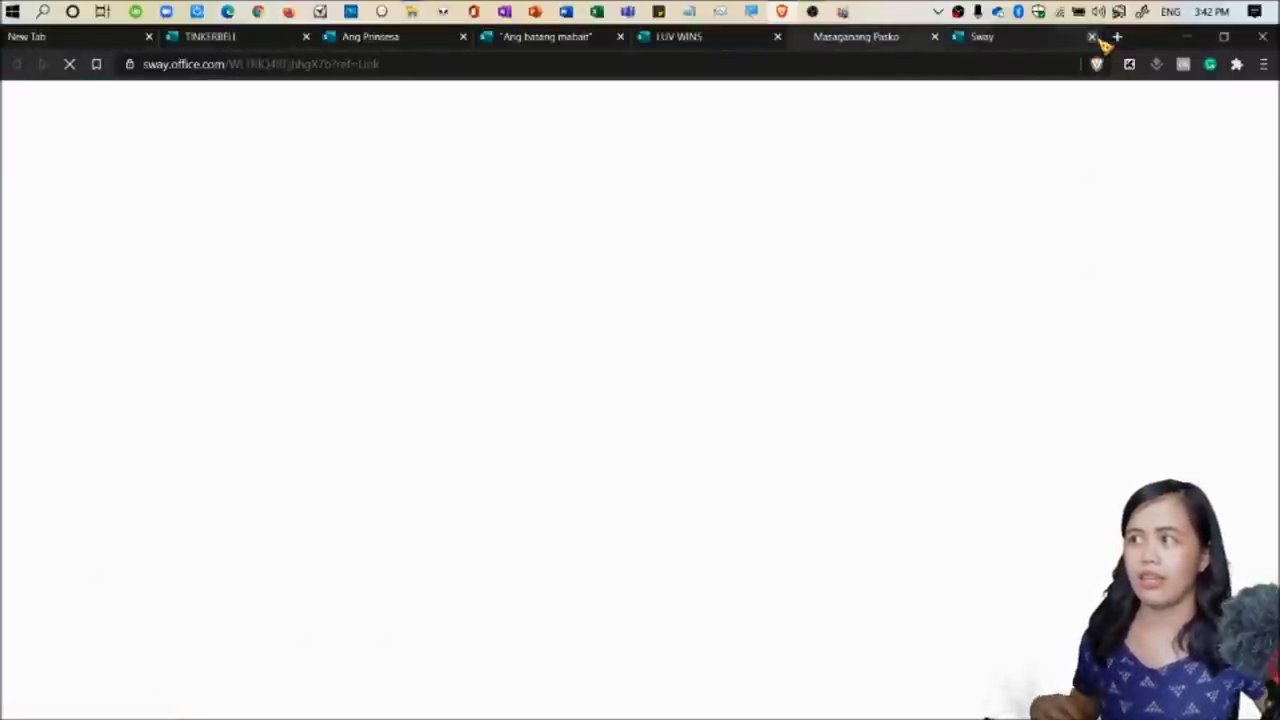
click(1093, 37)
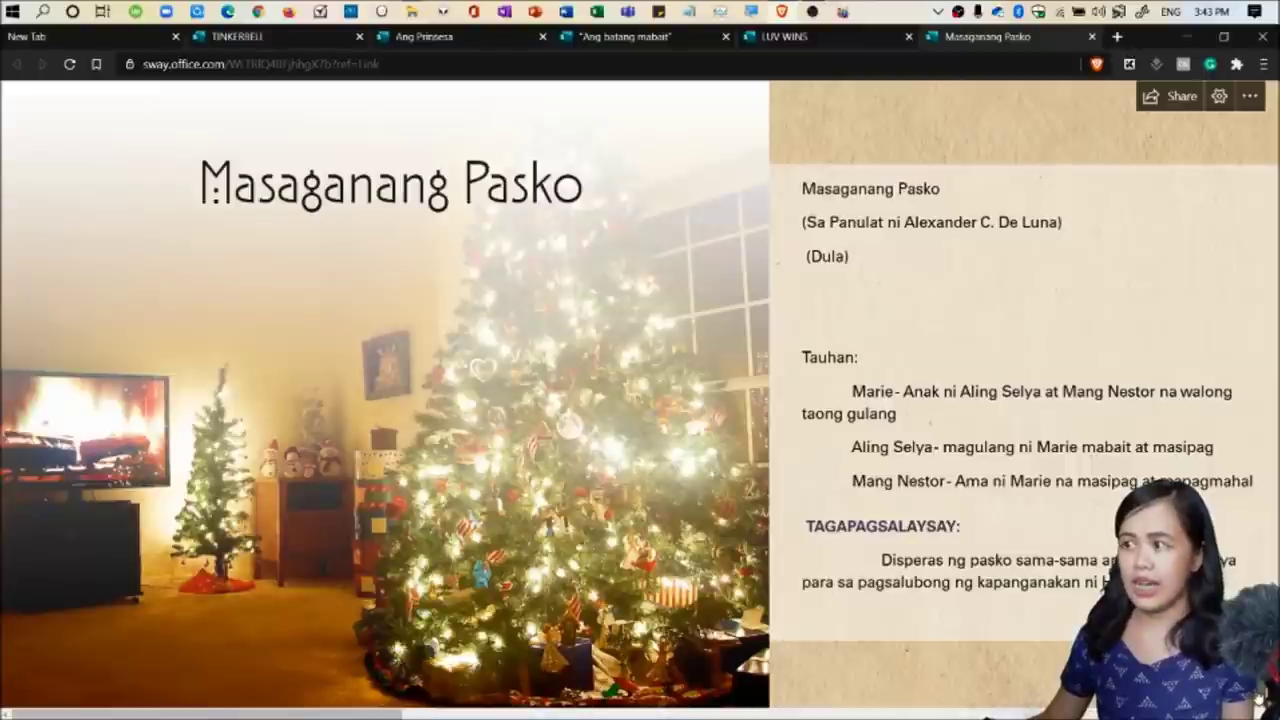
scroll(640, 400, down, 10)
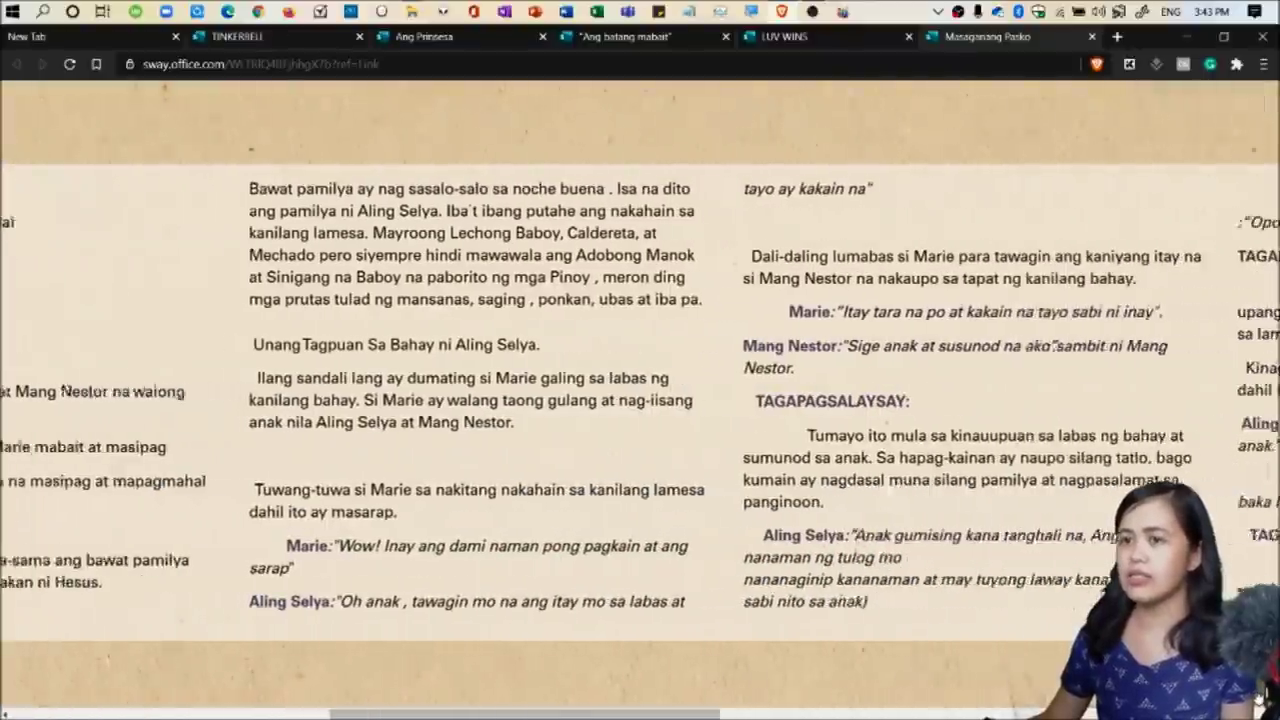
scroll(640, 400, down, 8)
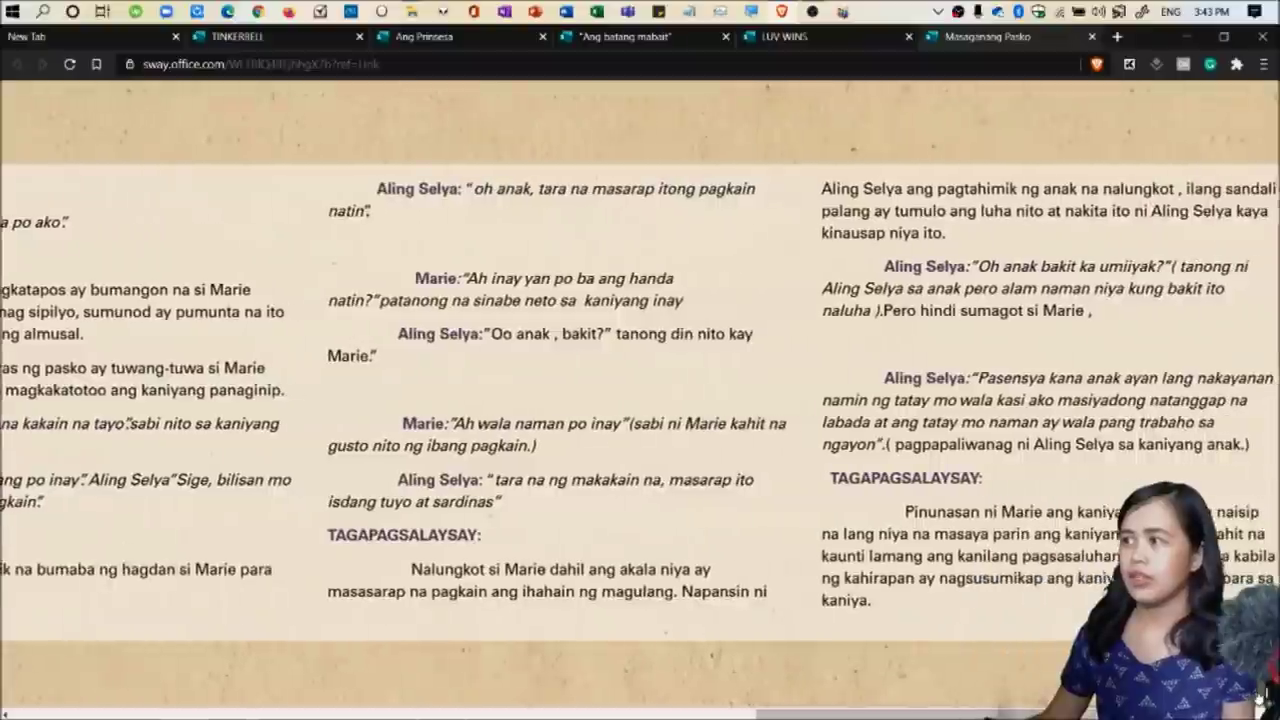
scroll(640, 400, down, 3)
scroll(640, 400, up, 6)
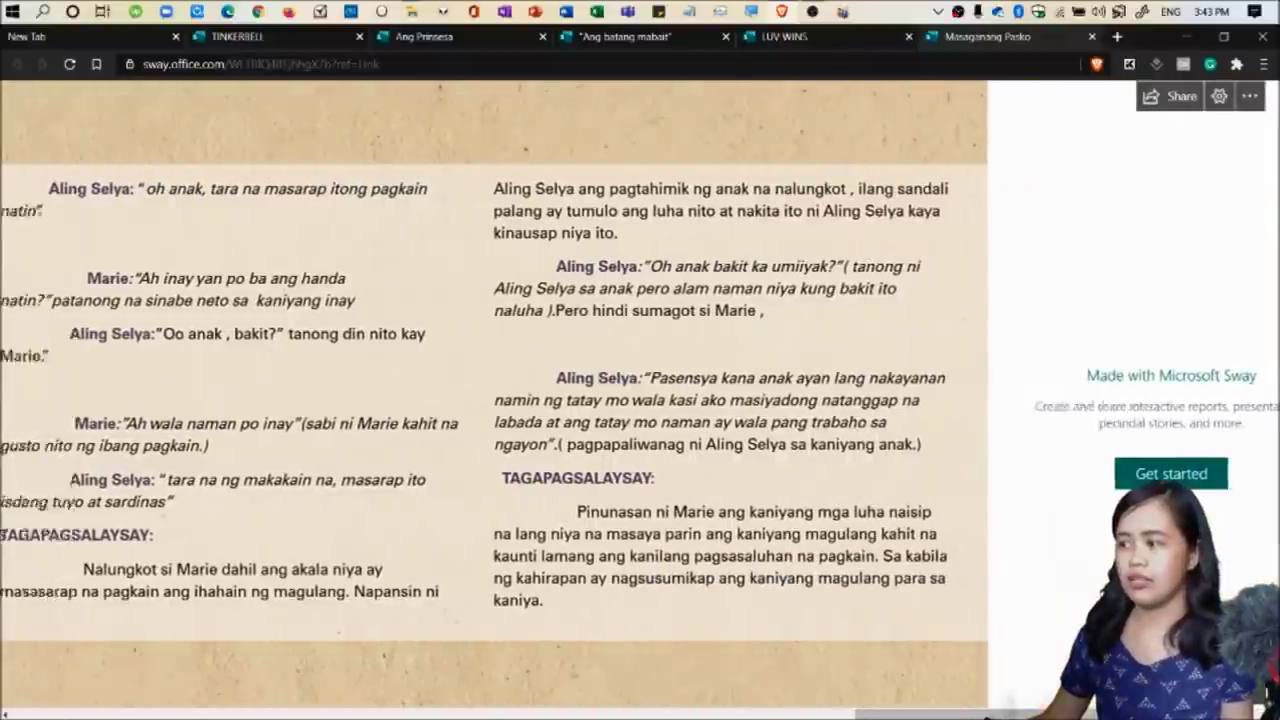
scroll(640, 400, up, 15)
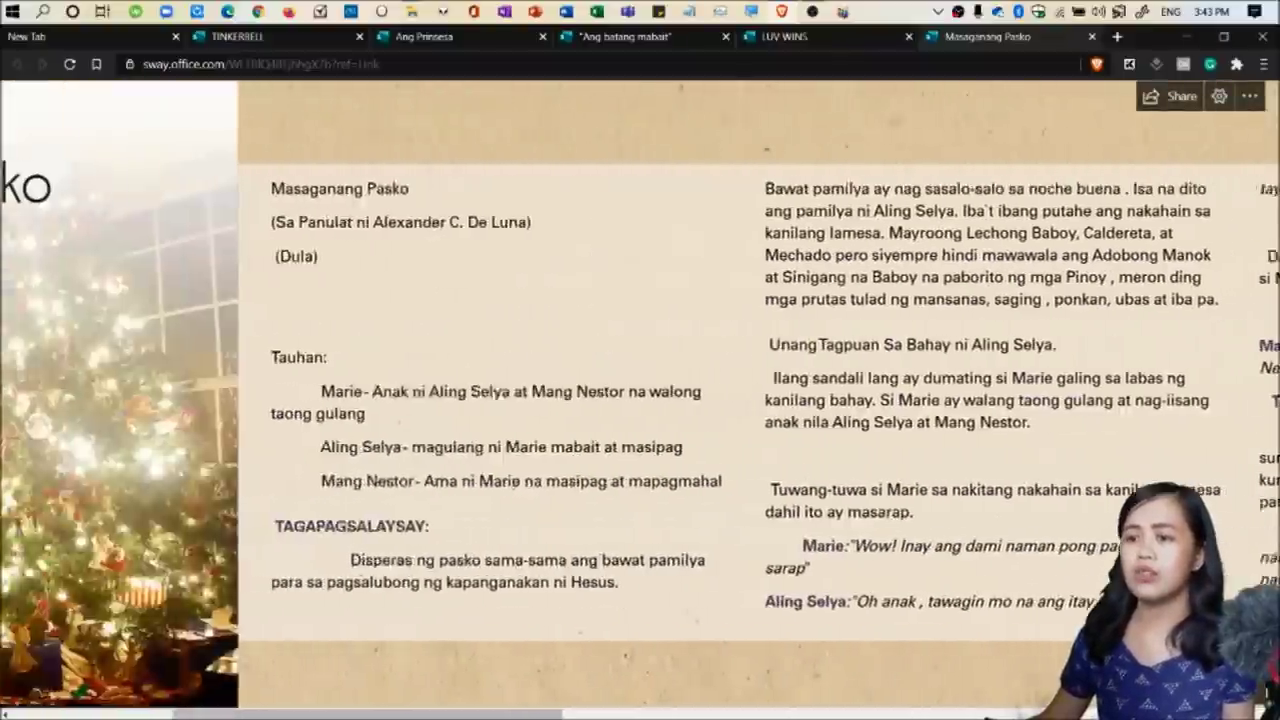